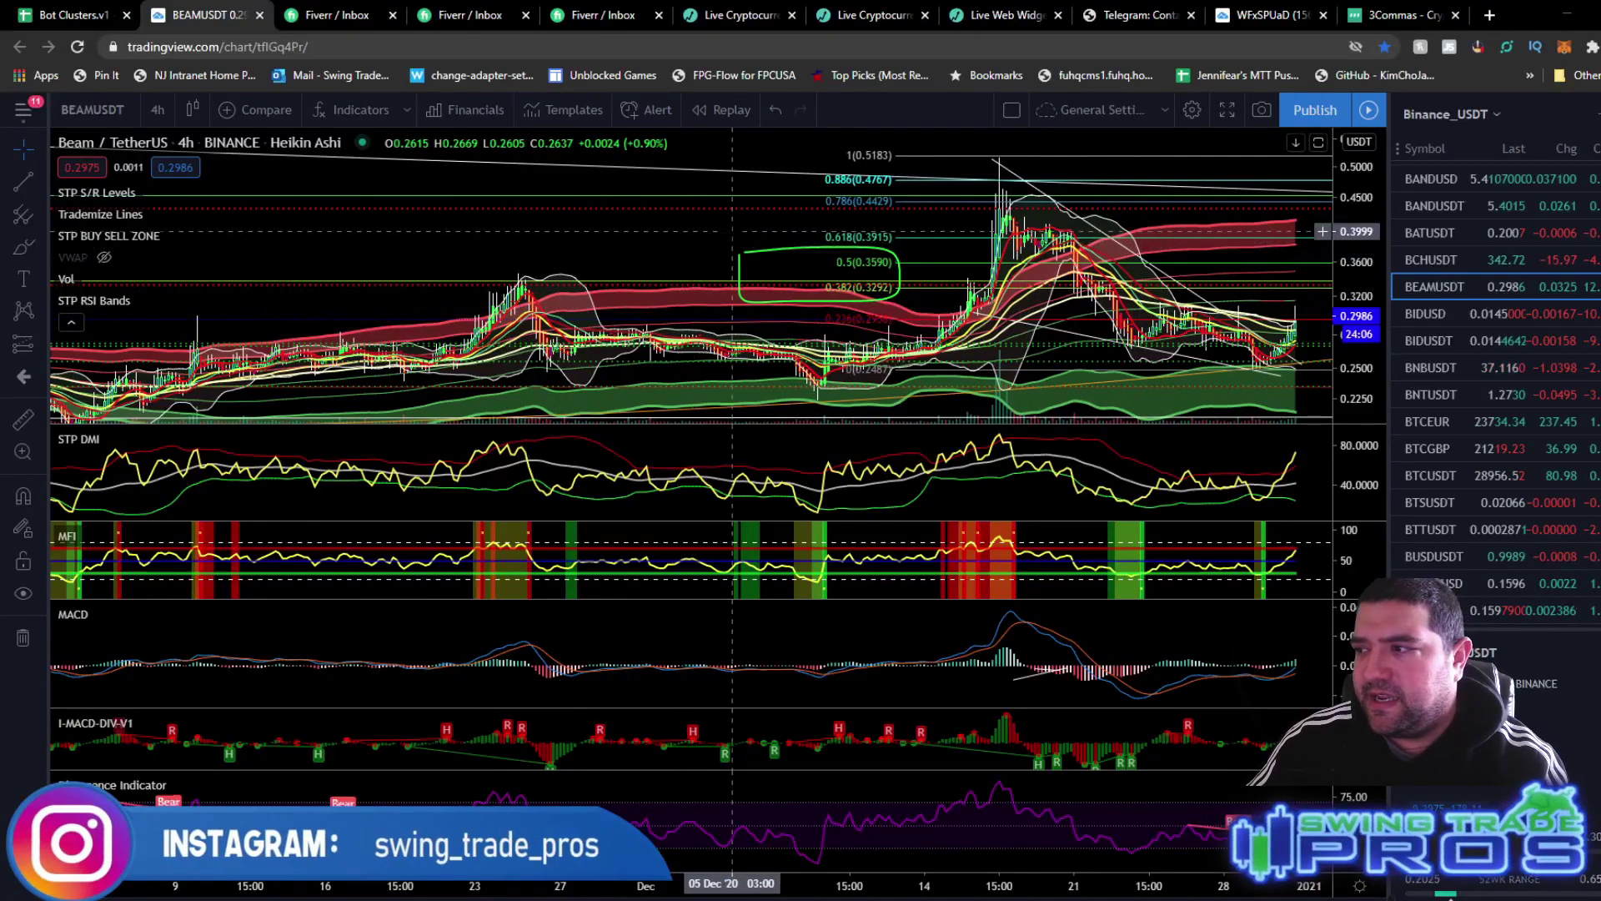
- Maximize the BEAMUSDT price pane and hide the STP RSI Bands and Trademize Lines indicators
{"action": "double_click", "coordinate": [632, 230]}
{"action": "left_click_drag", "start_coordinate": [1343, 243], "coordinate": [1344, 434]}
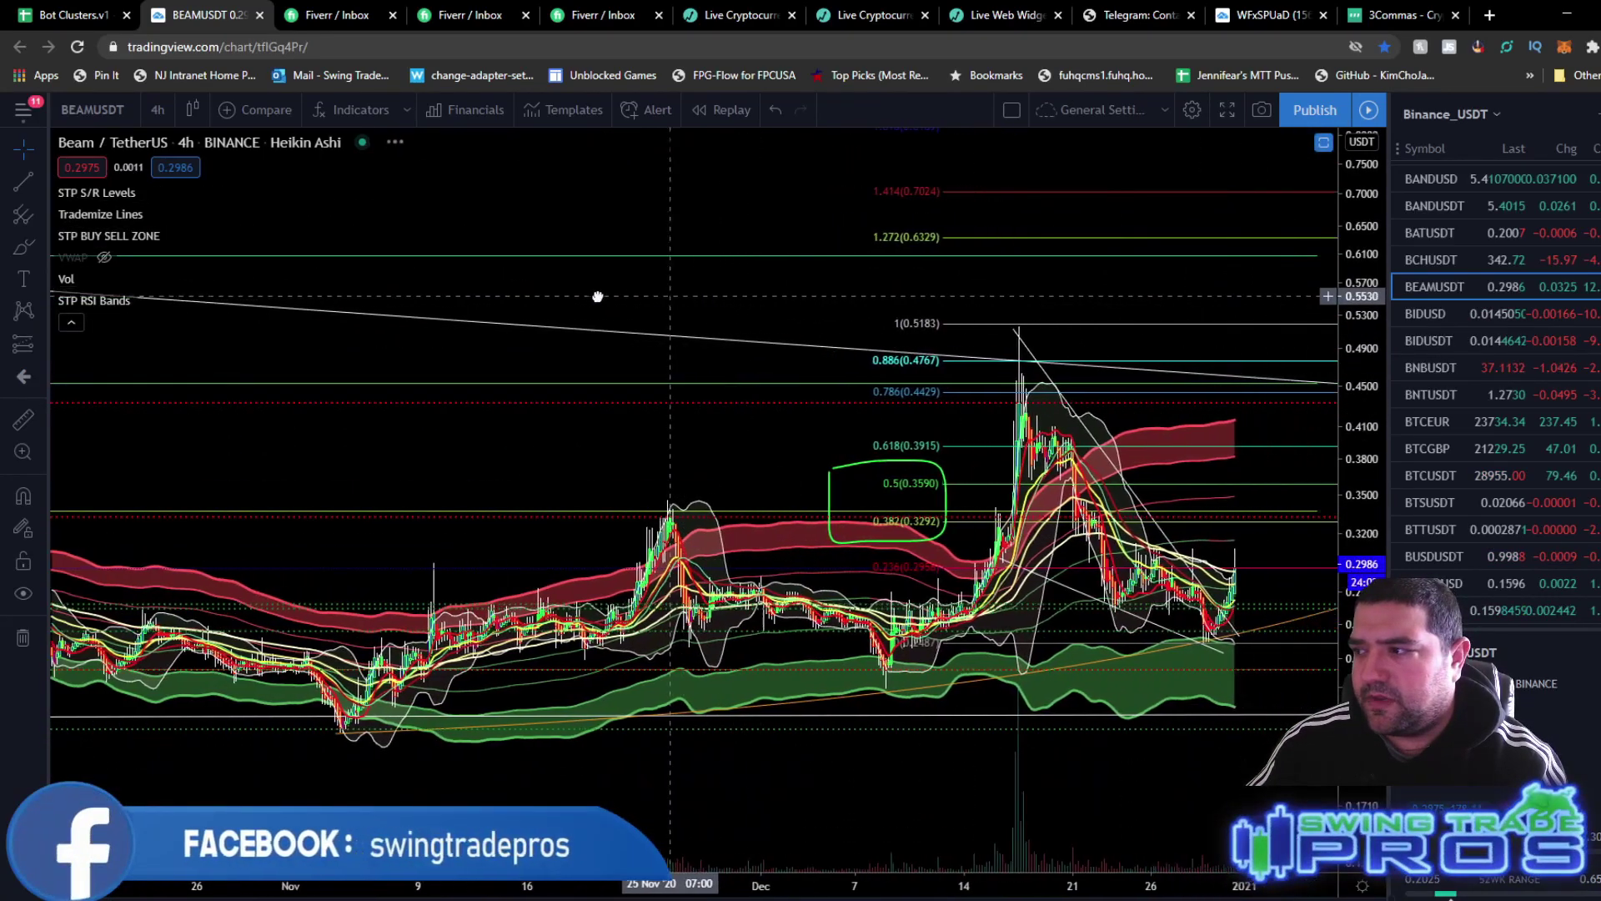
{"action": "scroll", "coordinate": [436, 298], "scroll_direction": "down", "scroll_amount": 3}
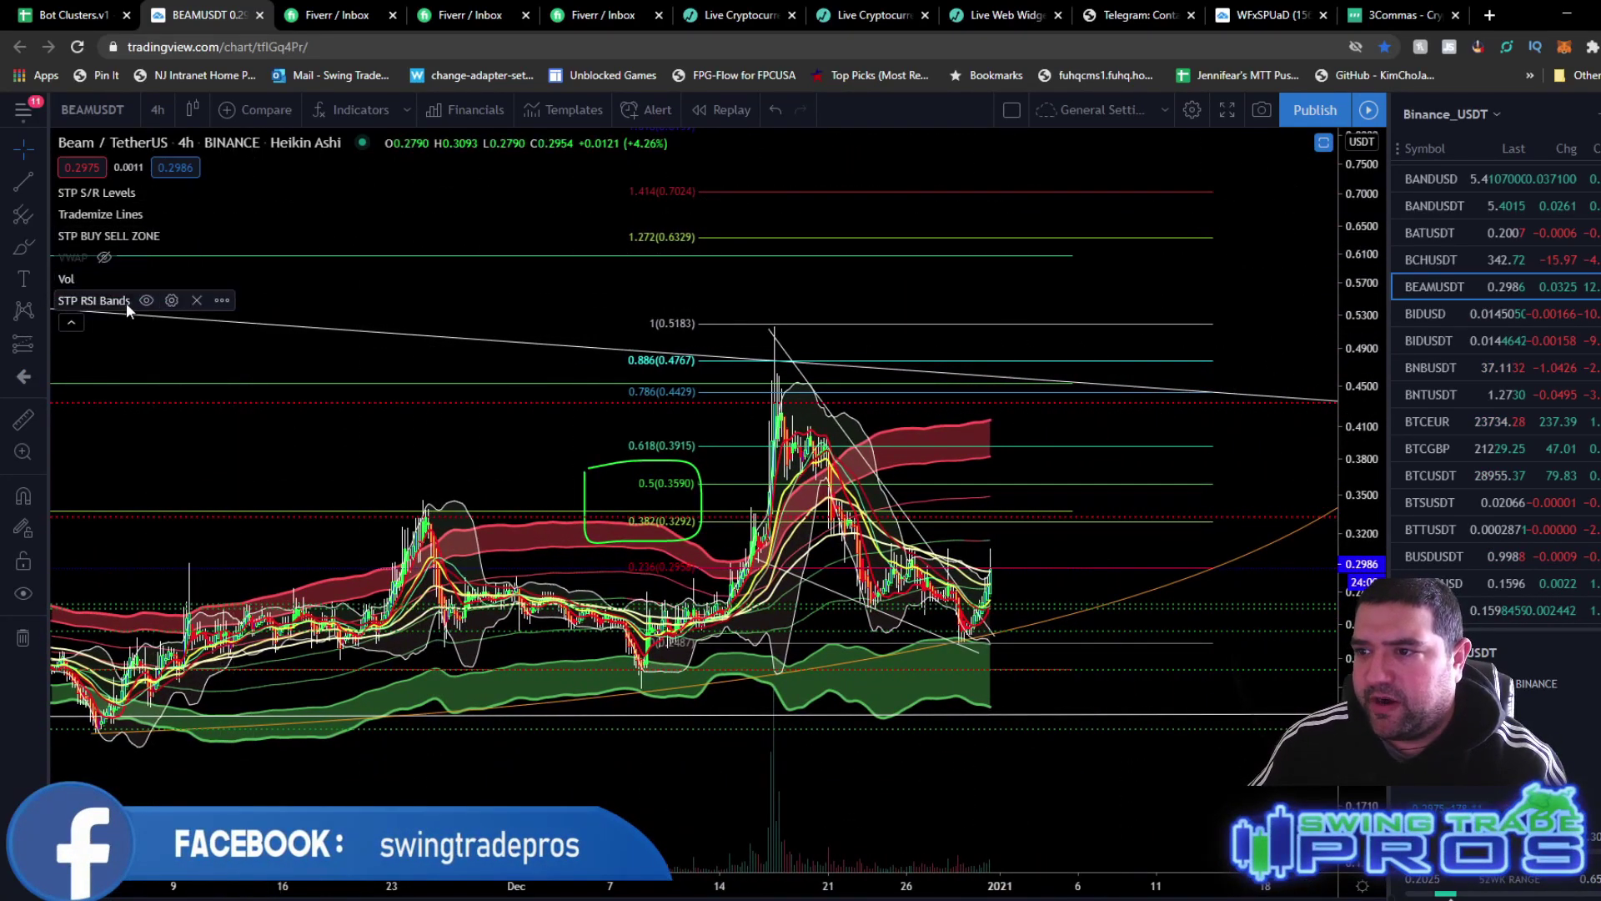
{"action": "left_click", "coordinate": [146, 301]}
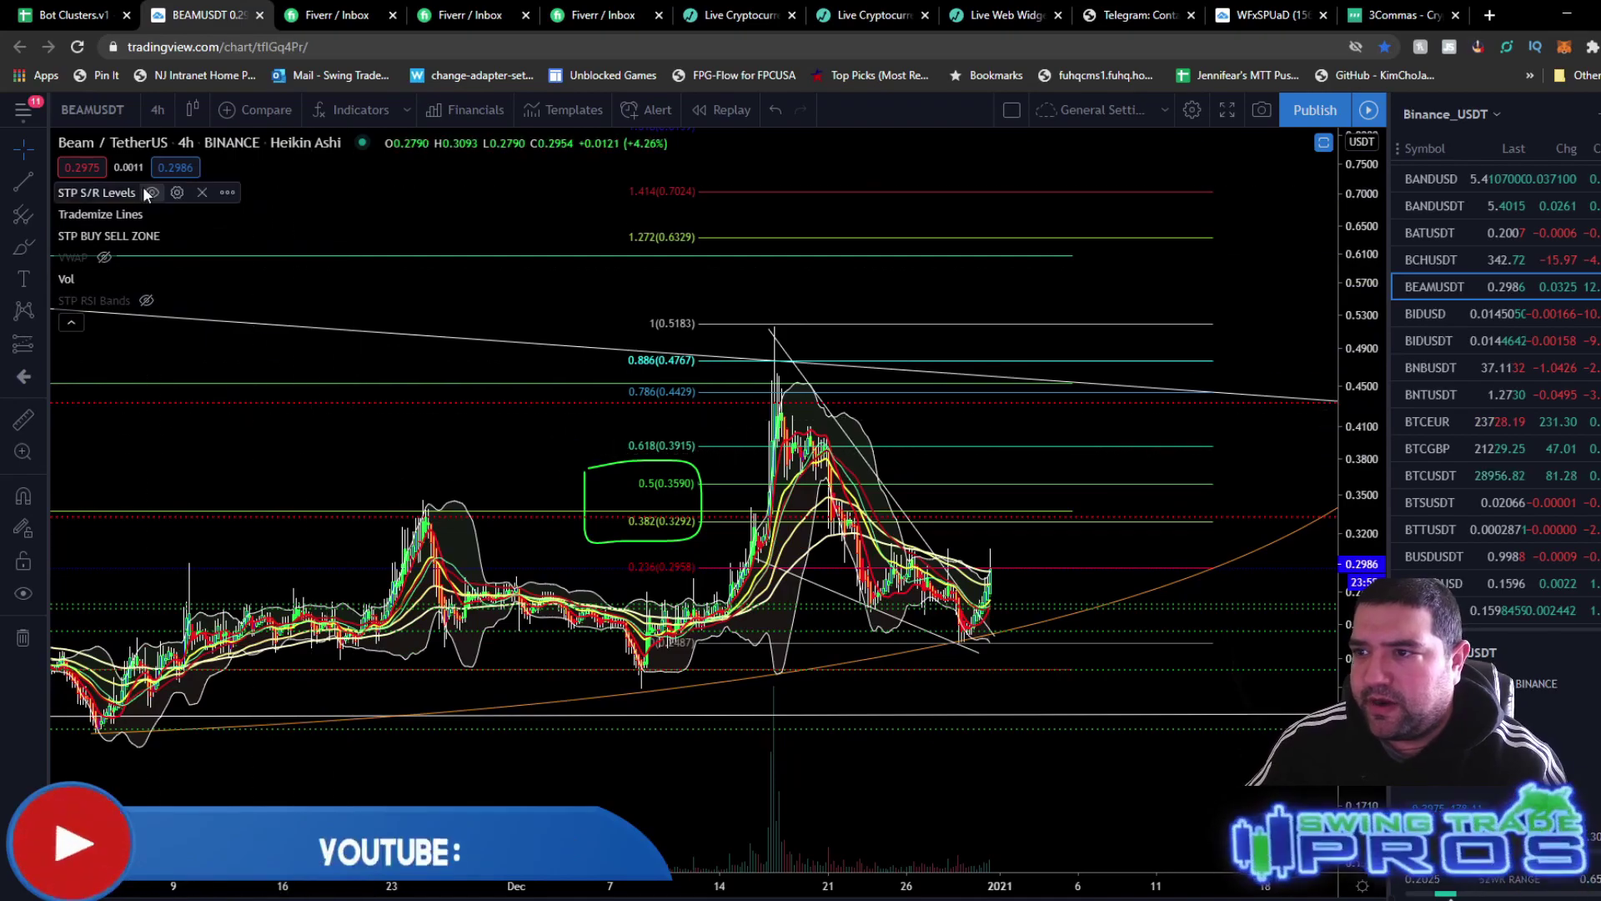
{"action": "left_click", "coordinate": [159, 215]}
{"action": "scroll", "coordinate": [318, 261], "scroll_direction": "down", "scroll_amount": 3}
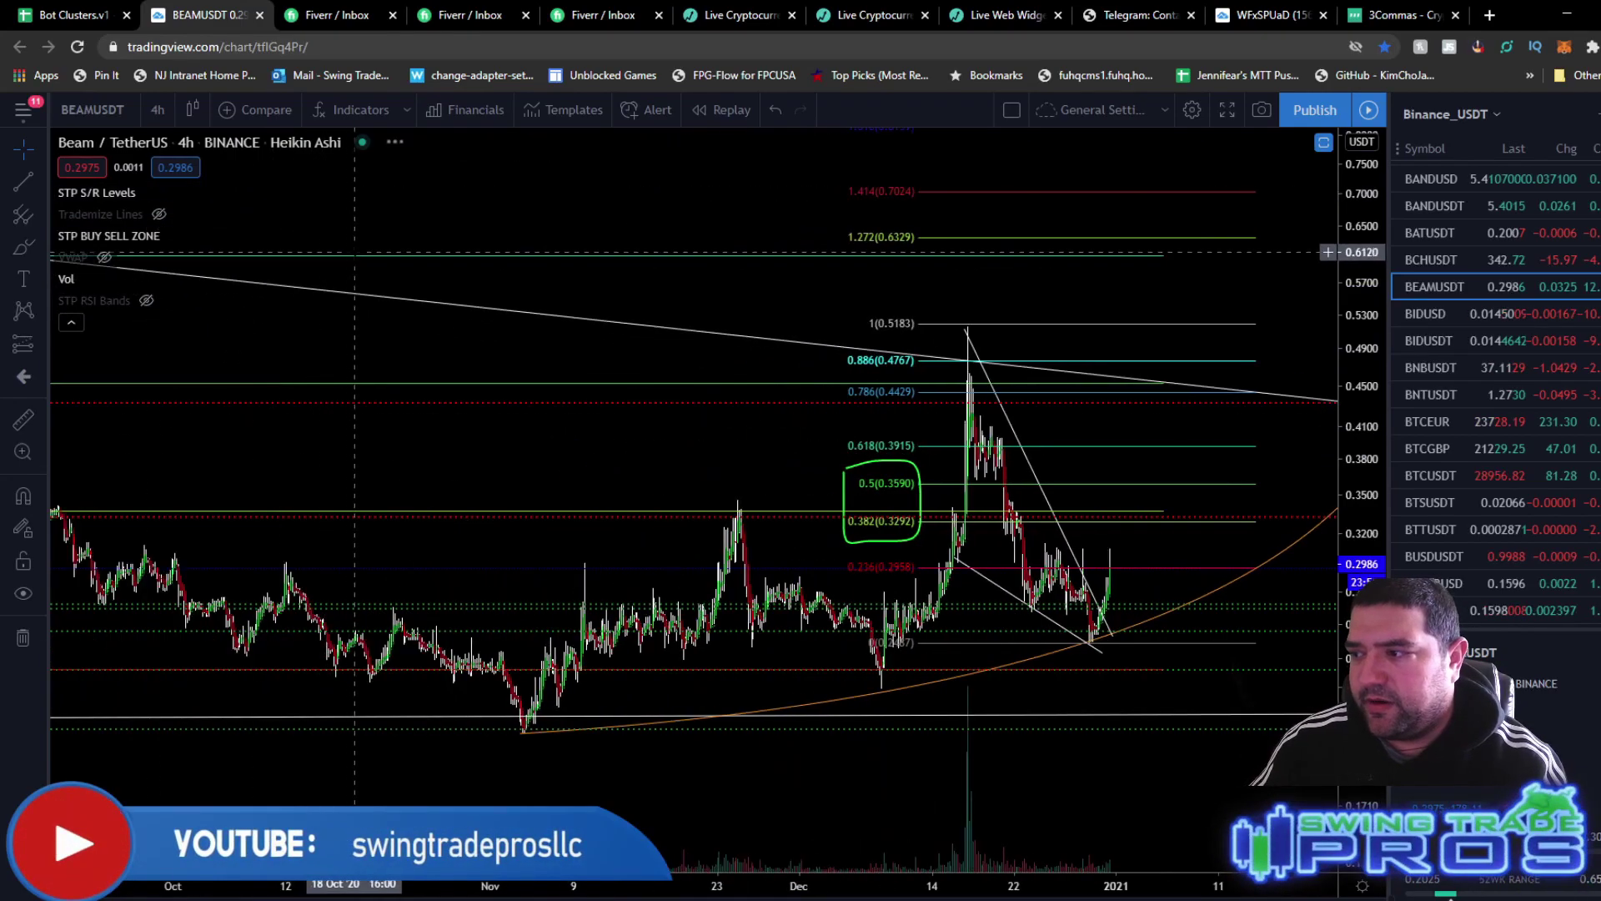
{"action": "left_click_drag", "start_coordinate": [1356, 271], "coordinate": [1356, 351]}
{"action": "scroll", "coordinate": [617, 317], "scroll_direction": "up", "scroll_amount": 2}
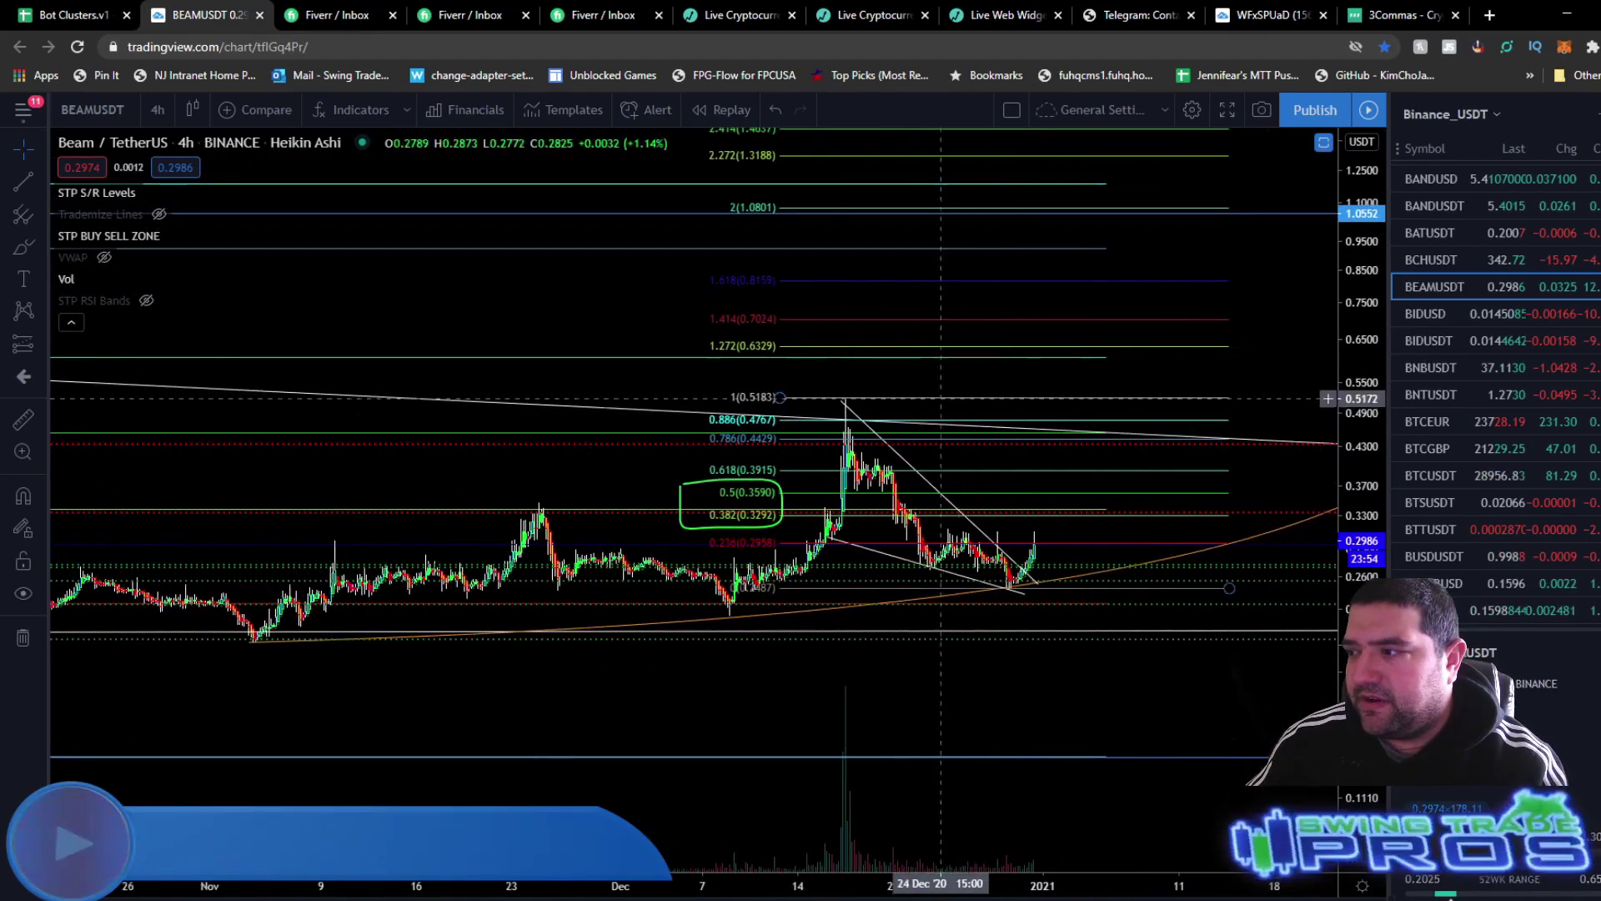
{"action": "scroll", "coordinate": [617, 317], "scroll_direction": "down", "scroll_amount": 3}
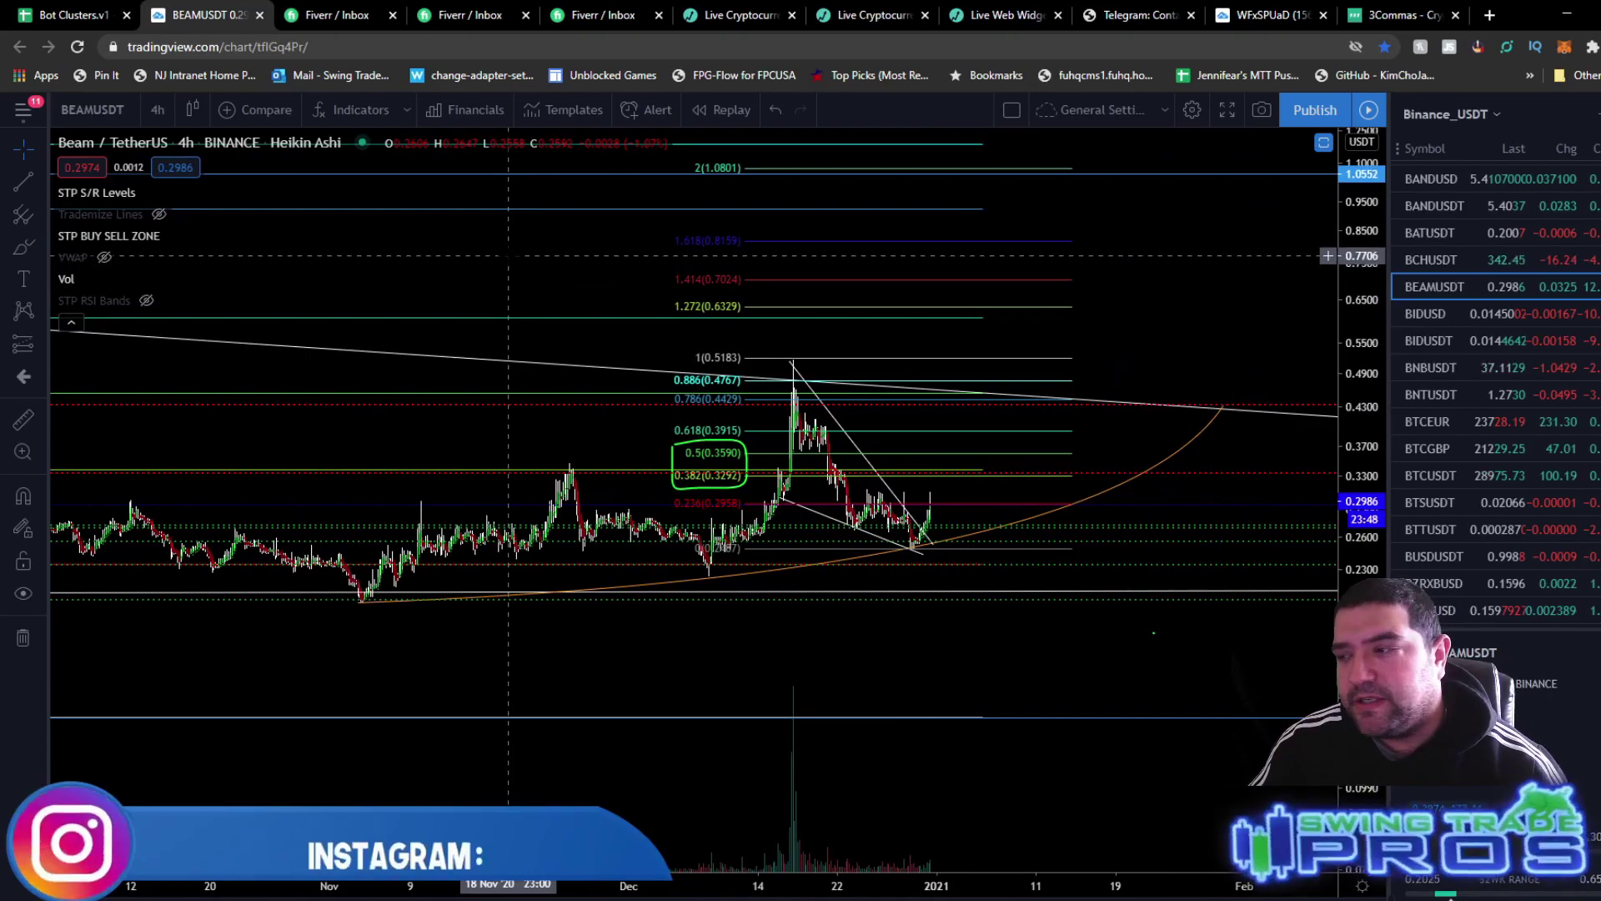
{"action": "left_click_drag", "start_coordinate": [508, 256], "coordinate": [406, 281]}
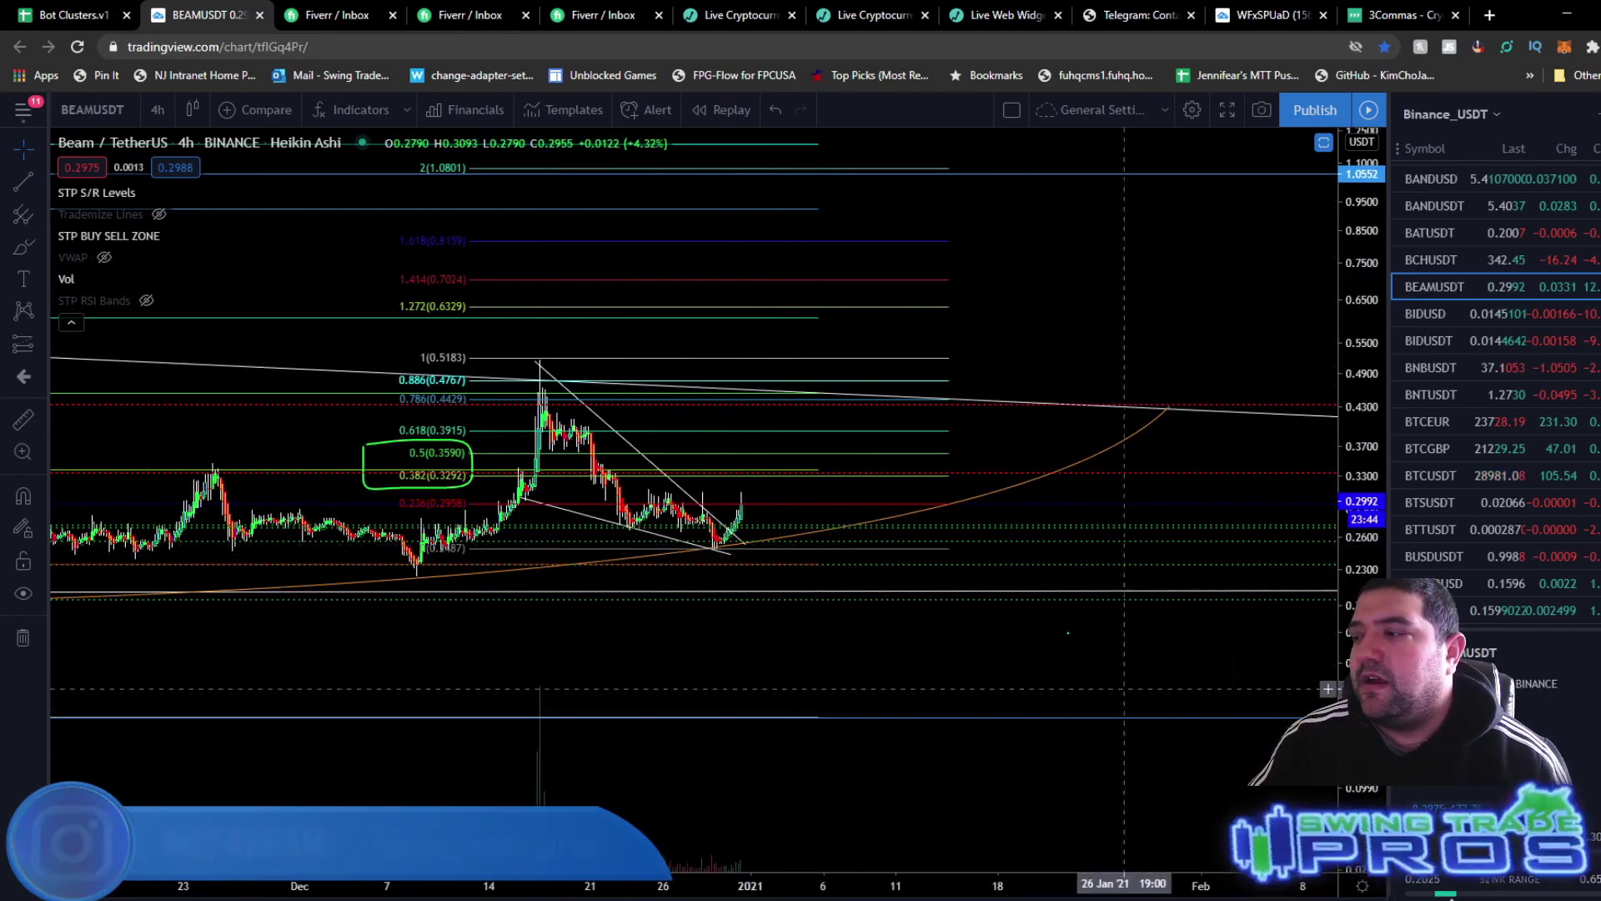
- Maximize the MACD pane and turn off its MACD and Signal lines, keeping only the histogram
{"action": "double_click", "coordinate": [782, 504]}
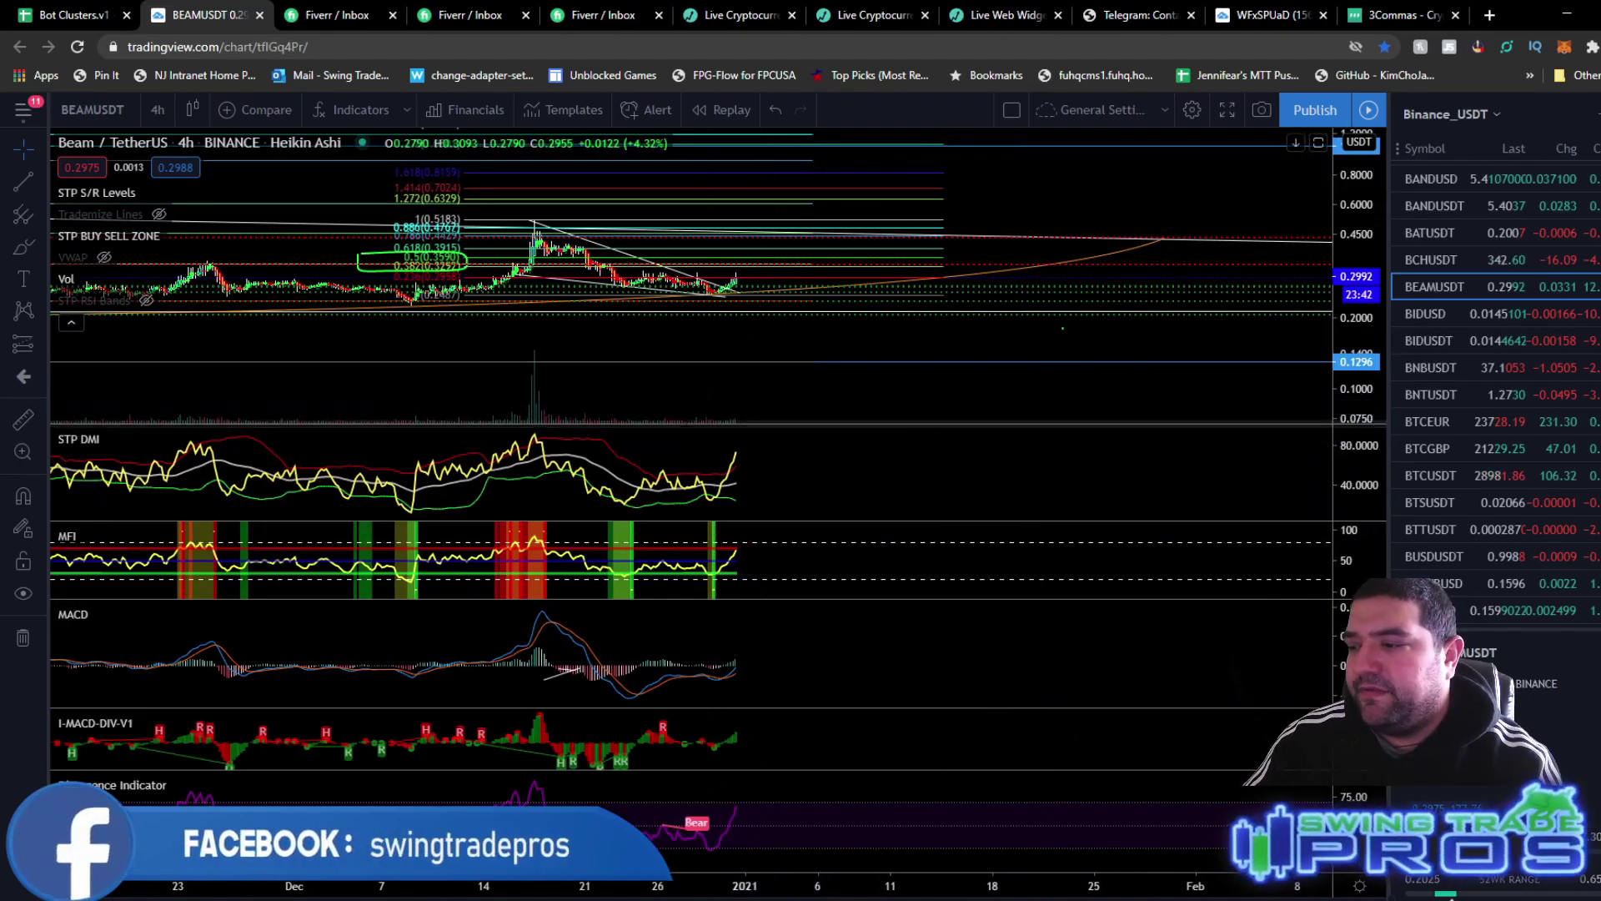
{"action": "double_click", "coordinate": [663, 646]}
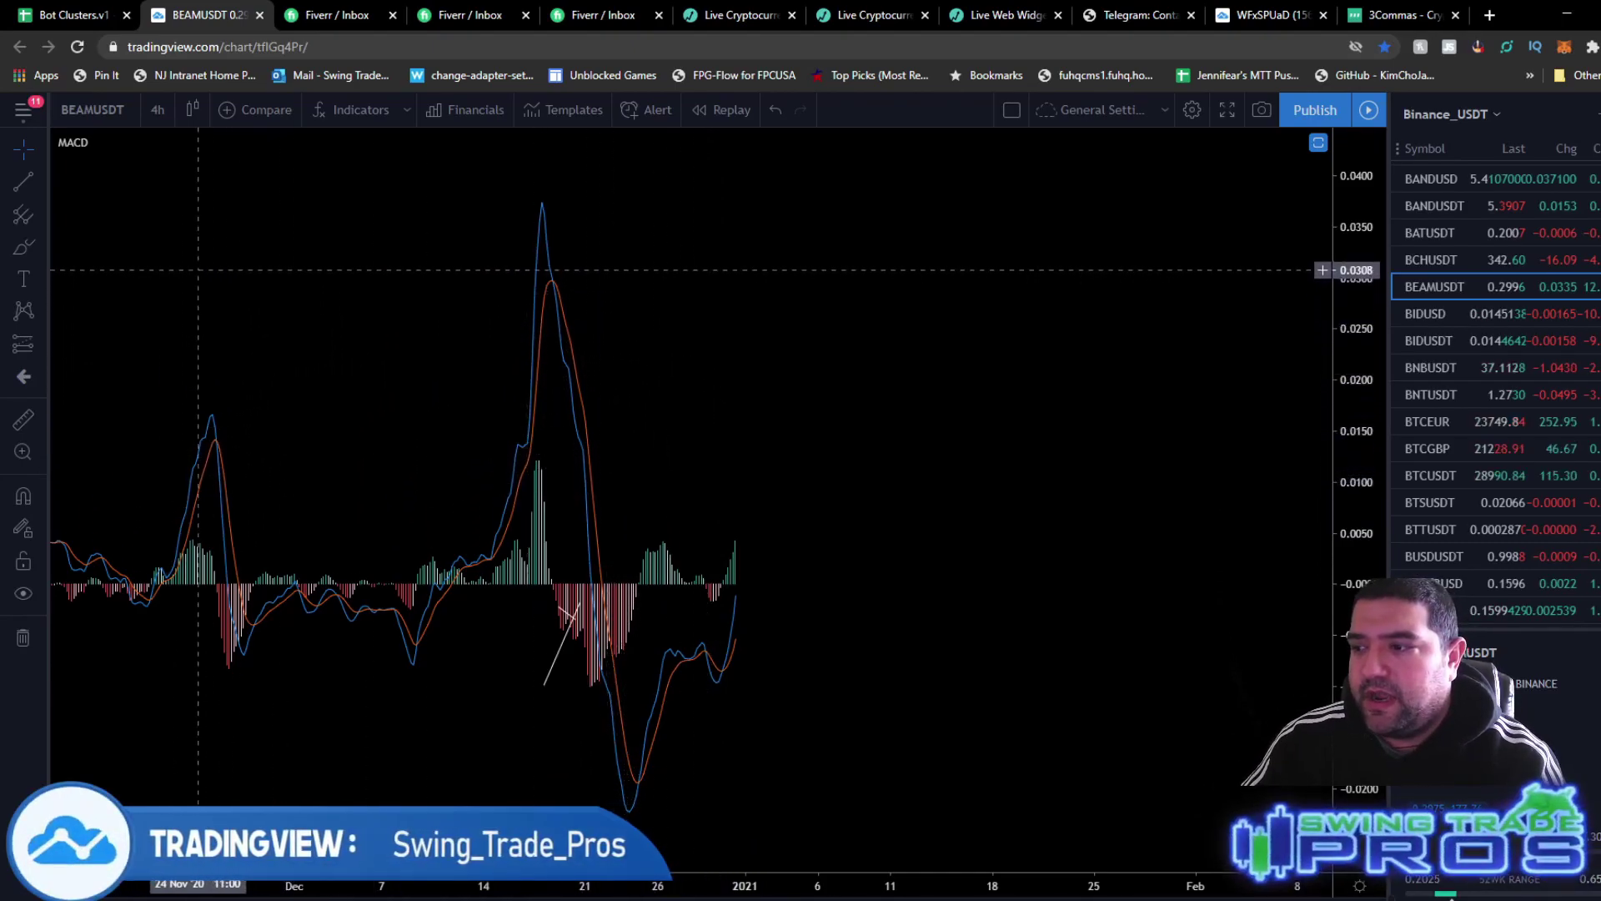
{"action": "left_click", "coordinate": [129, 142]}
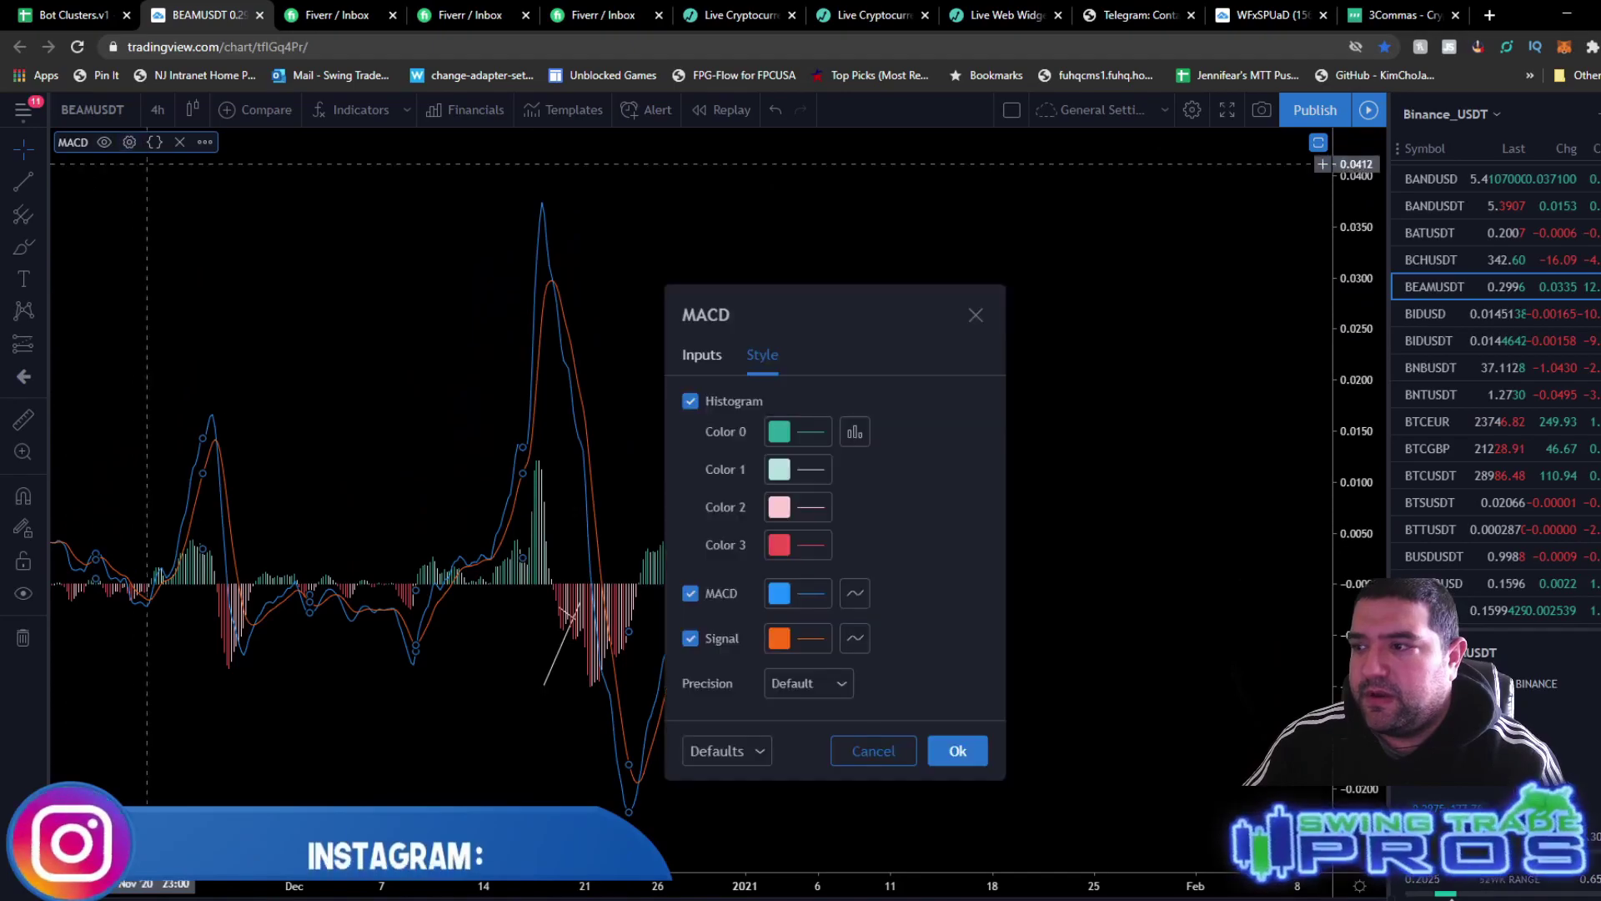
{"action": "left_click", "coordinate": [707, 596]}
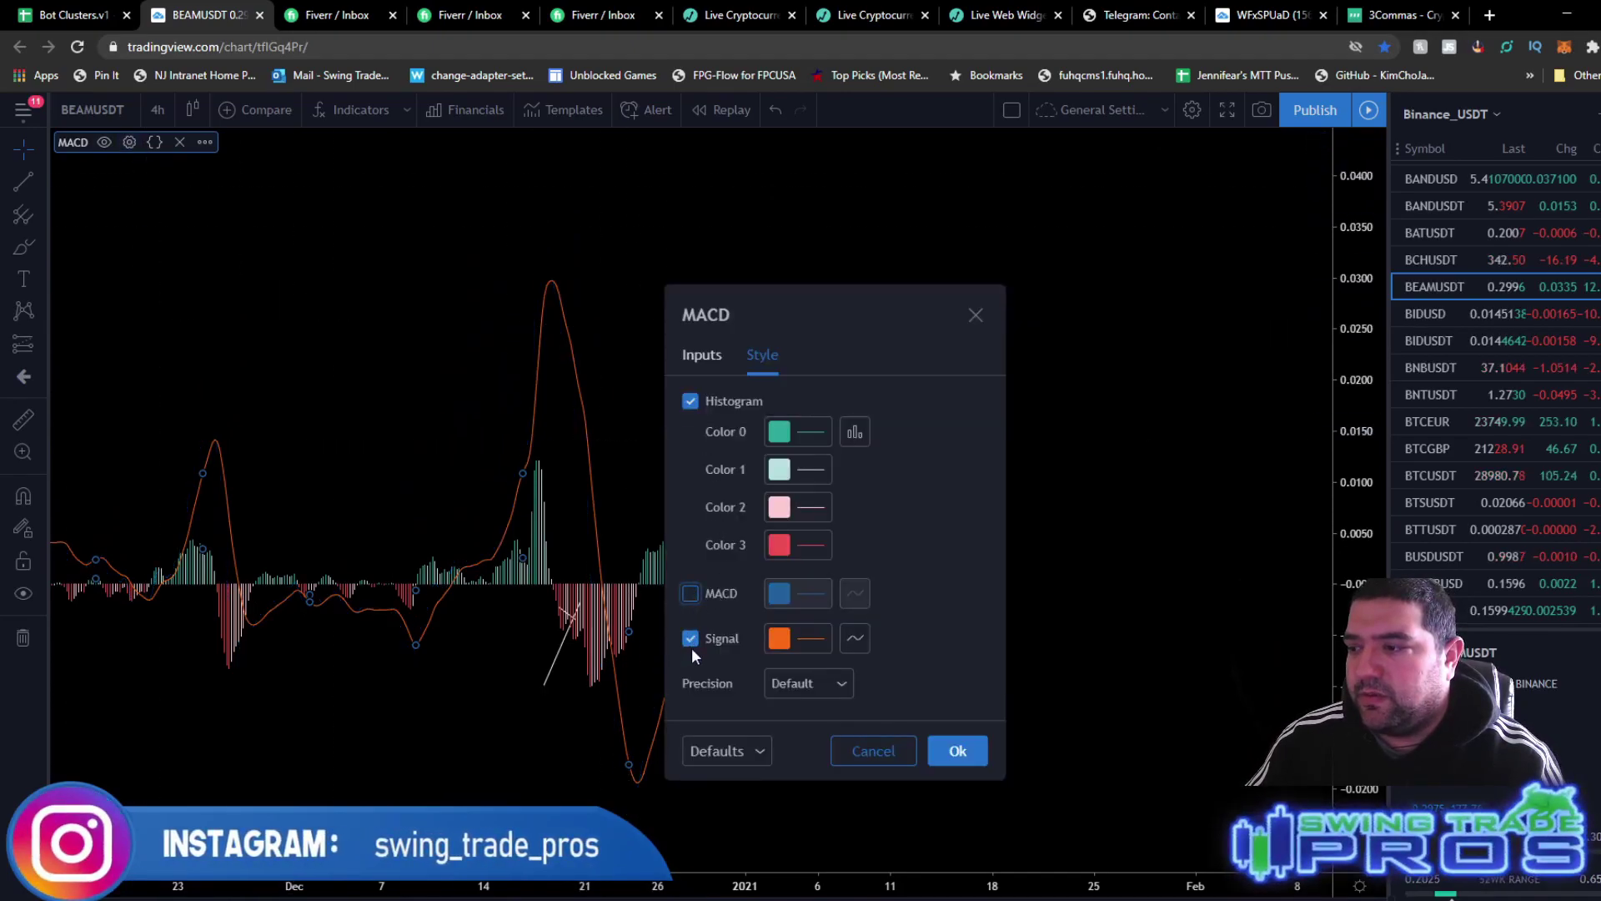
{"action": "left_click", "coordinate": [691, 638]}
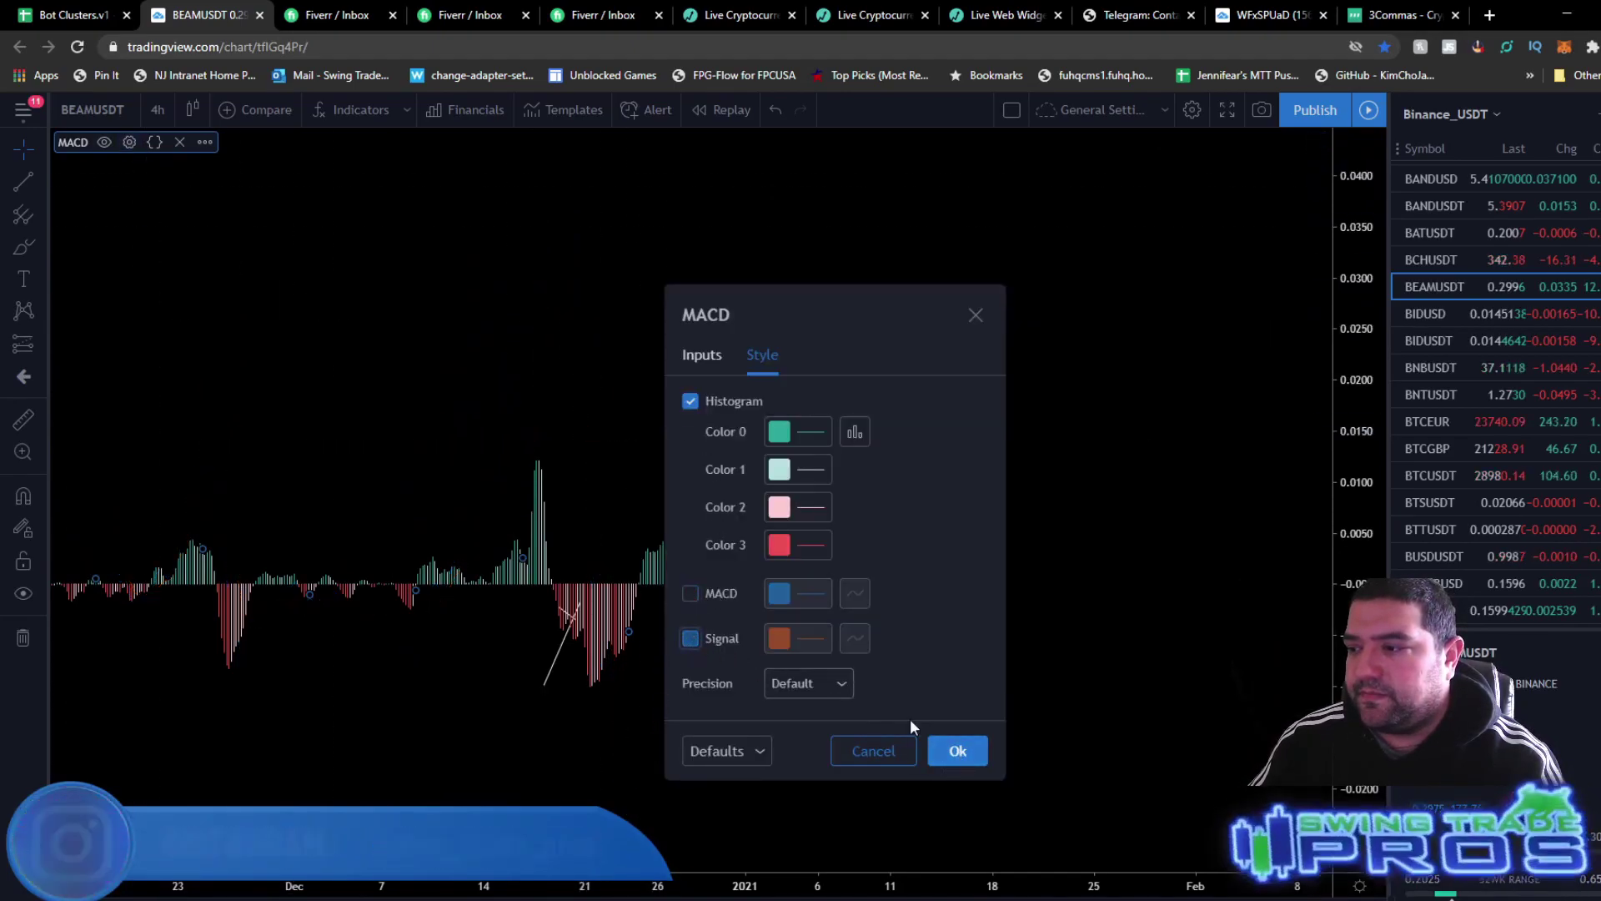
{"action": "left_click", "coordinate": [957, 751]}
- Delete the old arrow in the MACD pane and draw a trend line from the 21 December histogram low to the 30 December low
{"action": "left_click", "coordinate": [552, 649]}
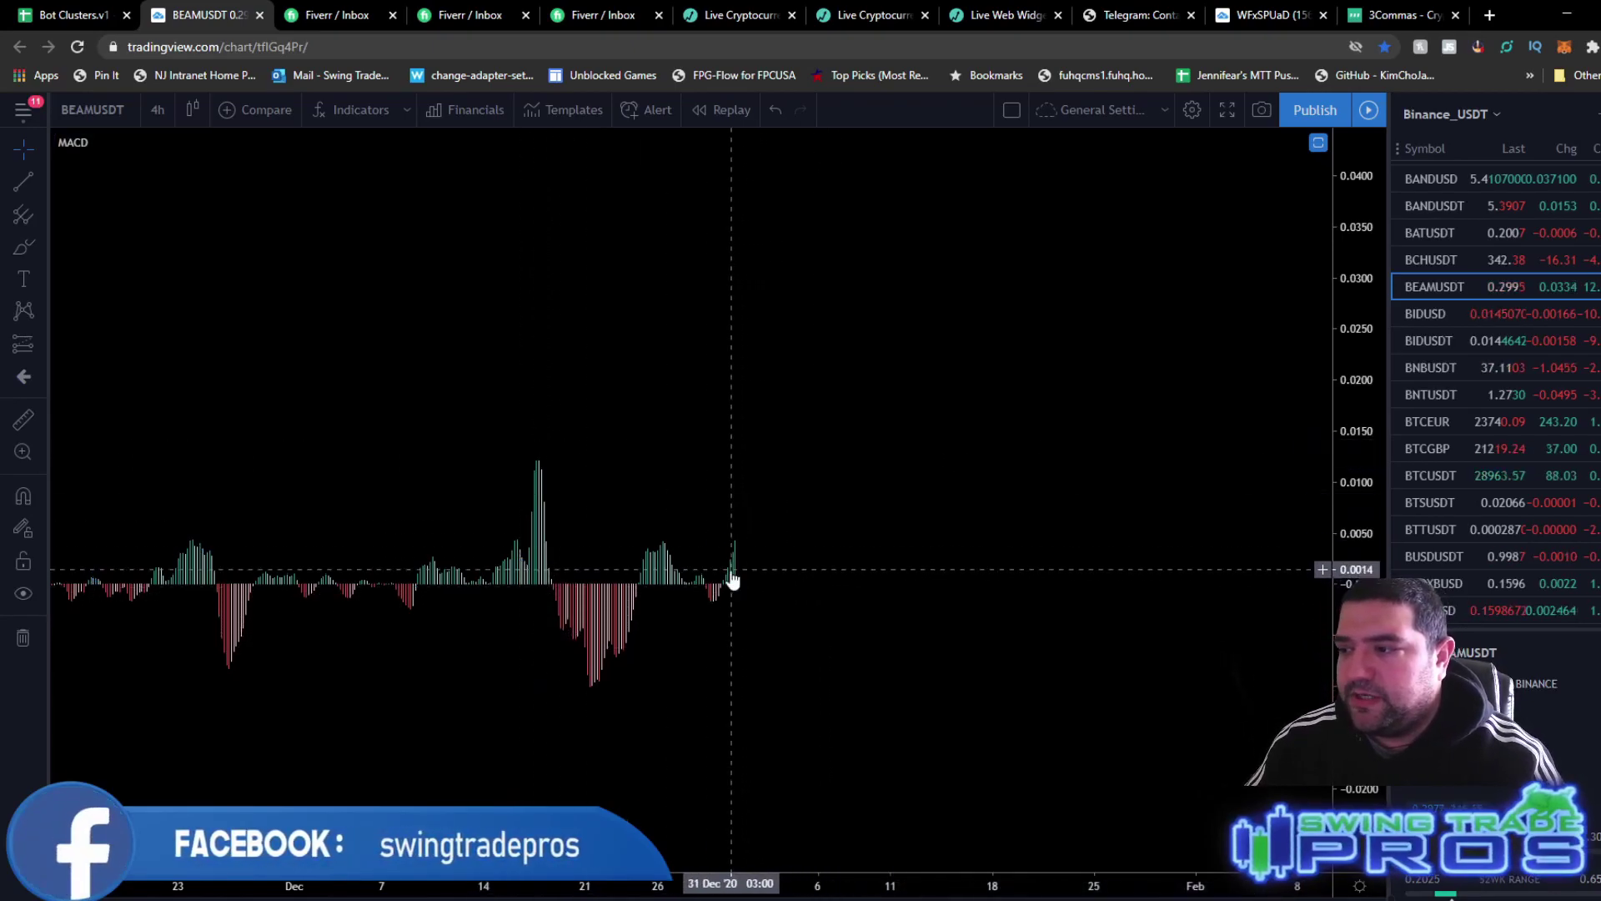
{"action": "left_click", "coordinate": [23, 181]}
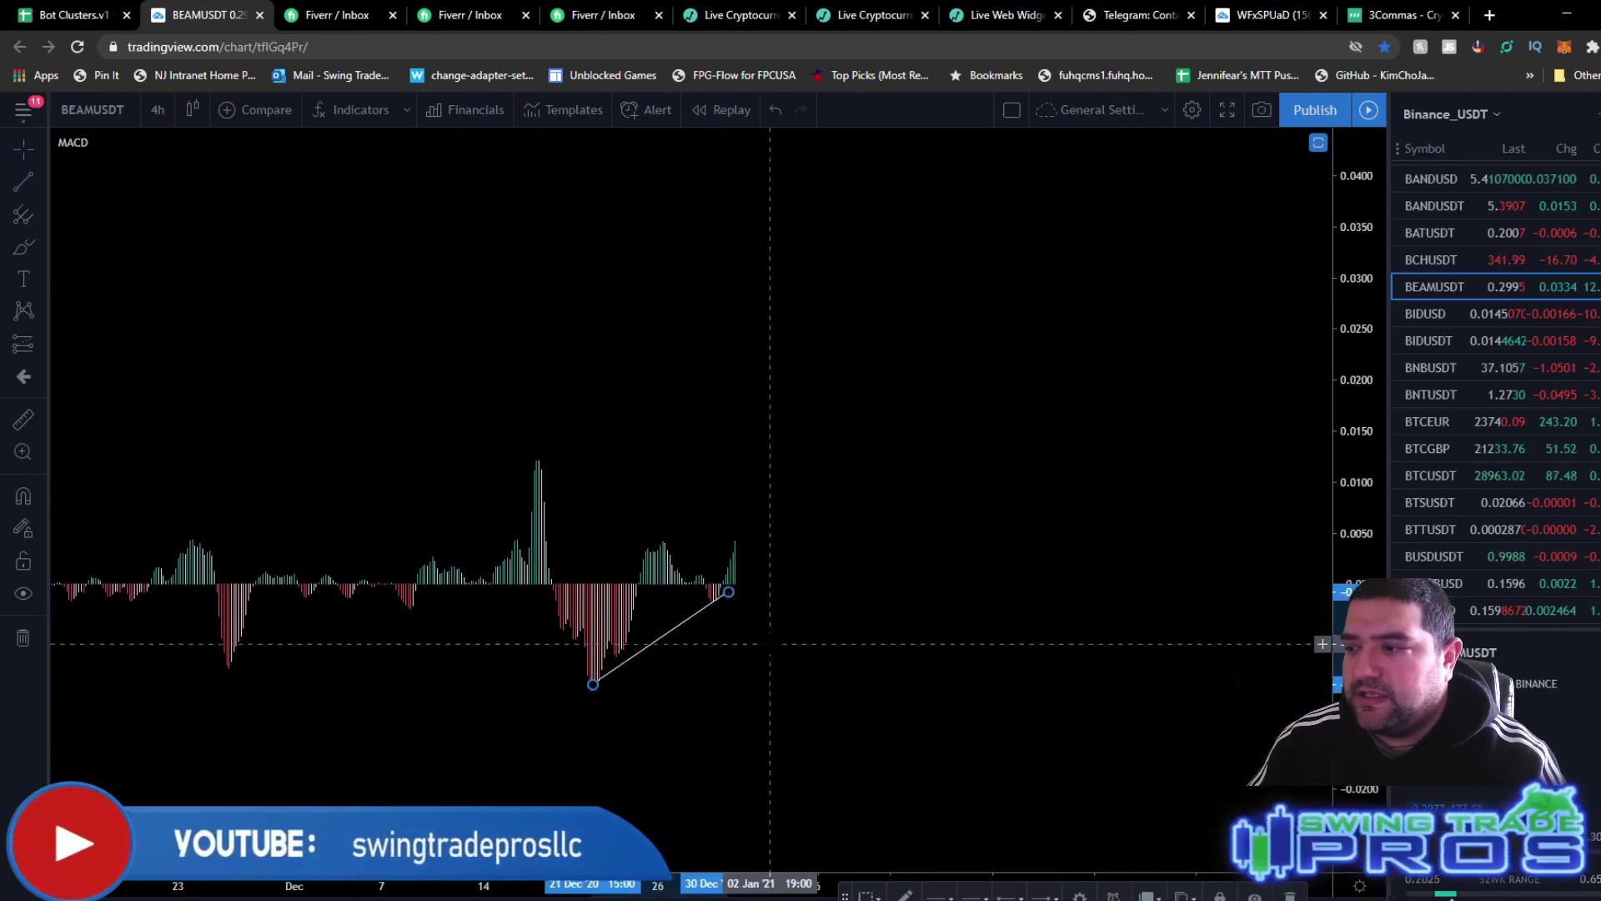
{"action": "left_click", "coordinate": [770, 644]}
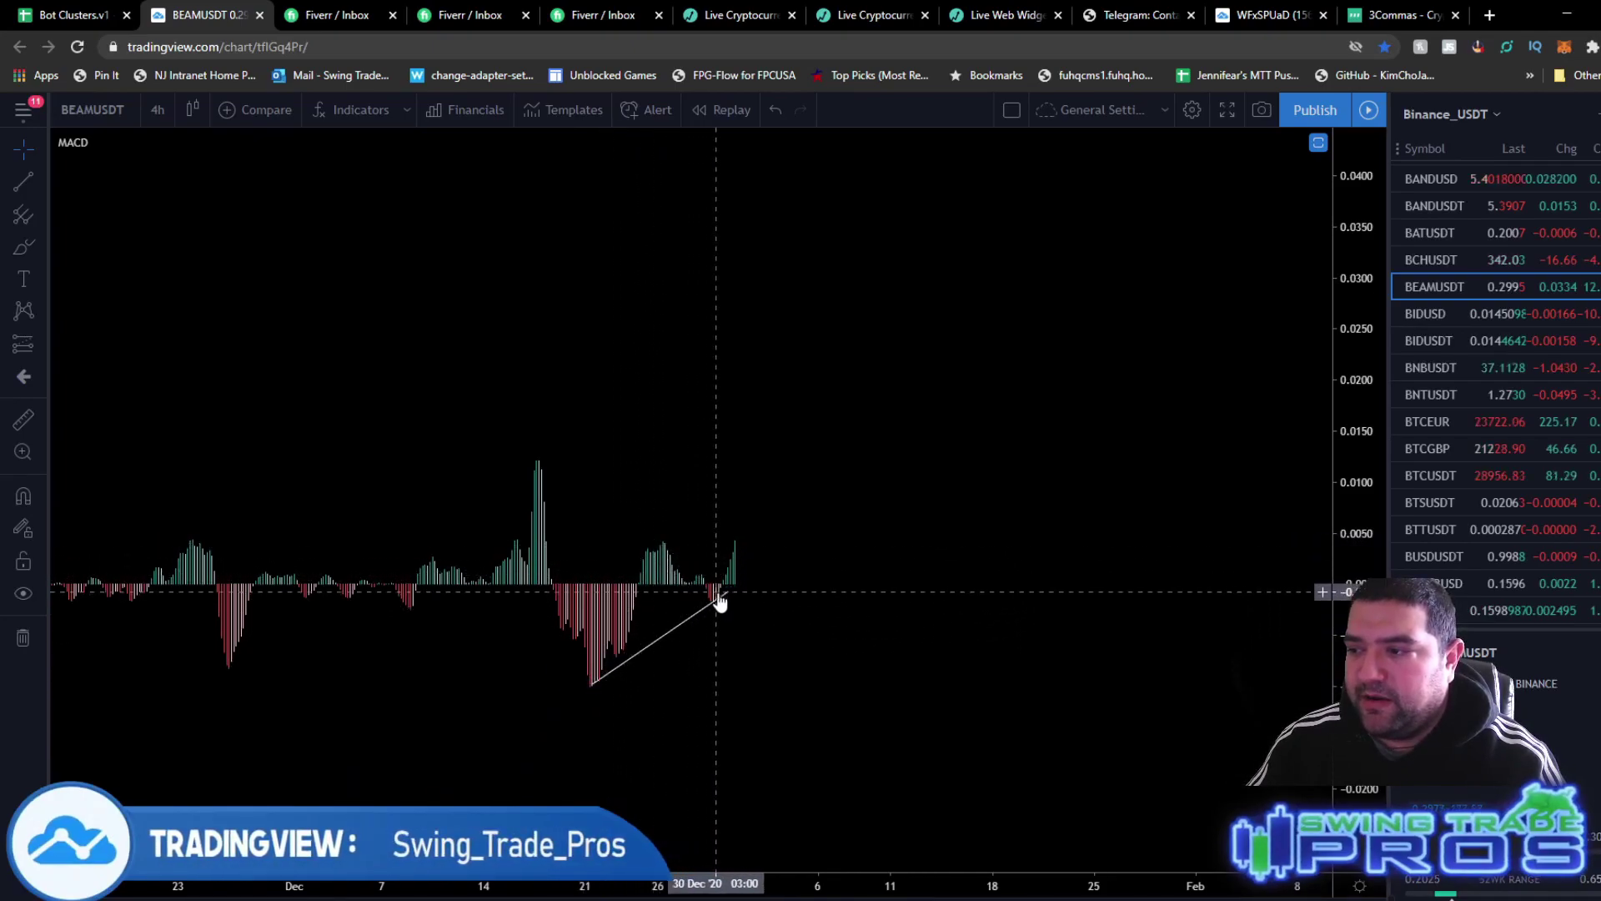
{"action": "scroll", "coordinate": [718, 602], "scroll_direction": "up", "scroll_amount": 1}
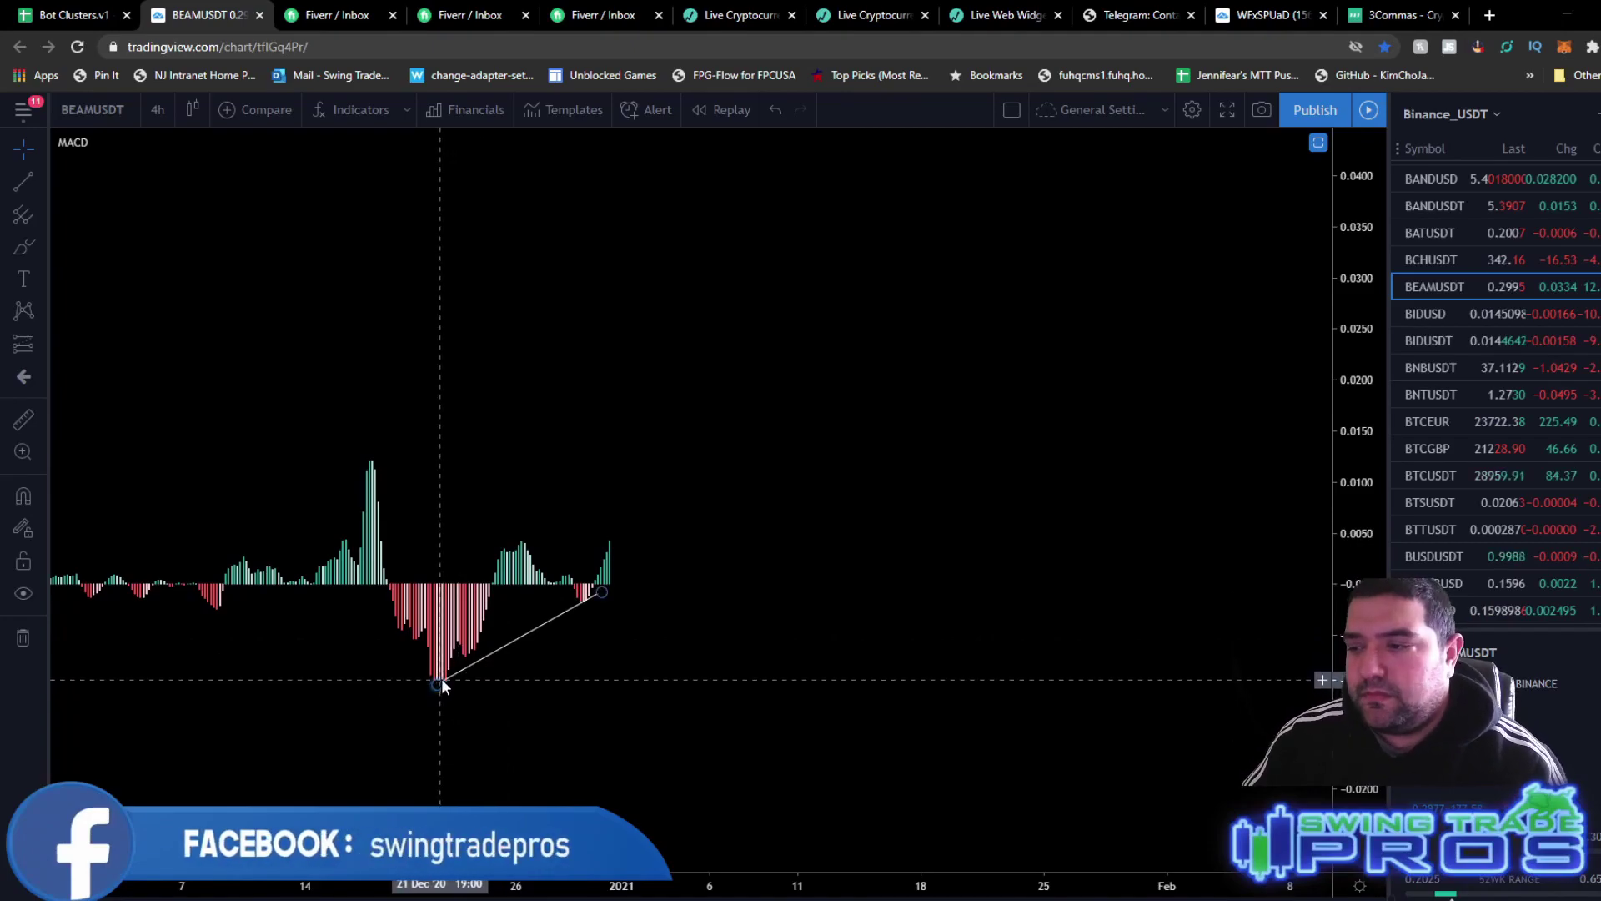
- Maximize the price pane again and brush a curved upward arrow from the wedge's low to about the 0.382 Fibonacci level
{"action": "double_click", "coordinate": [584, 598]}
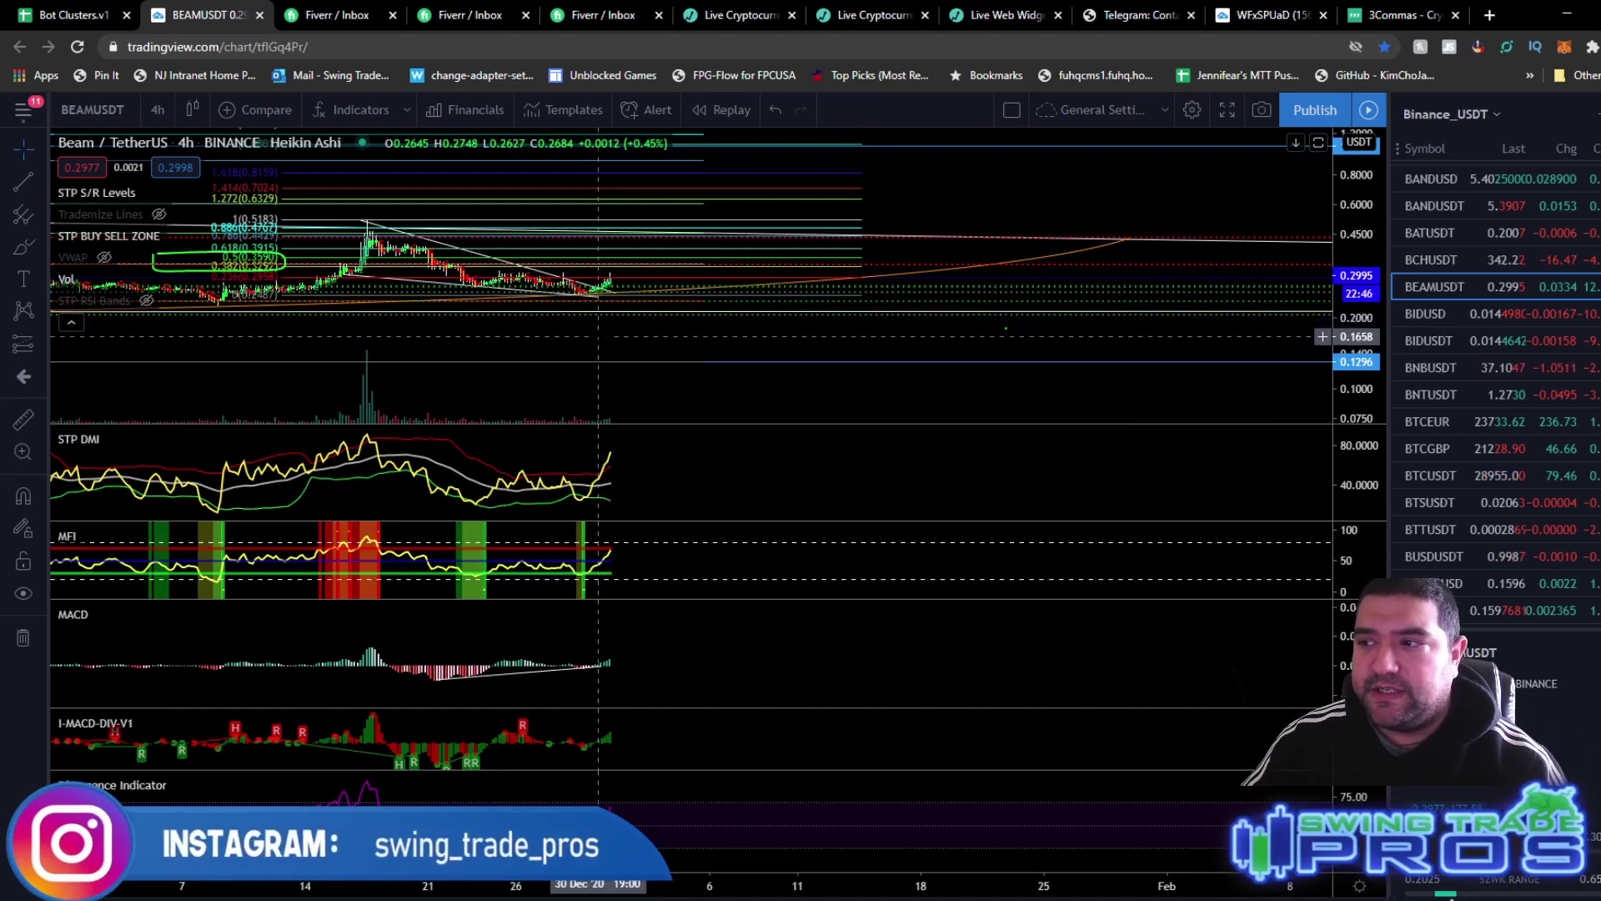
{"action": "double_click", "coordinate": [598, 336]}
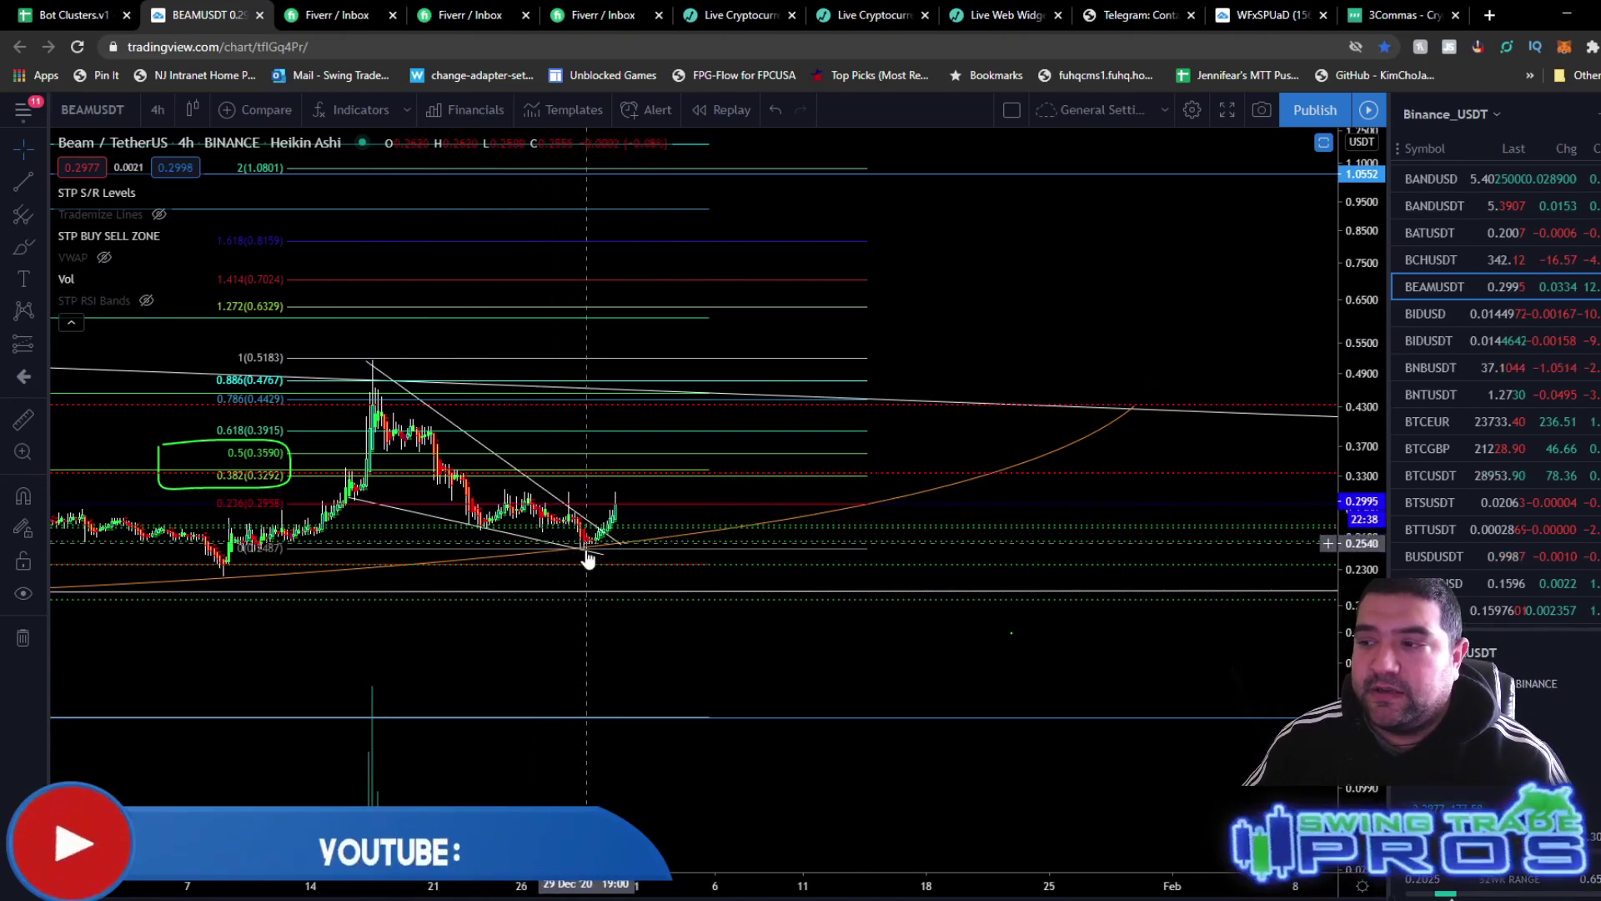
{"action": "scroll", "coordinate": [760, 559], "scroll_direction": "down", "scroll_amount": 3}
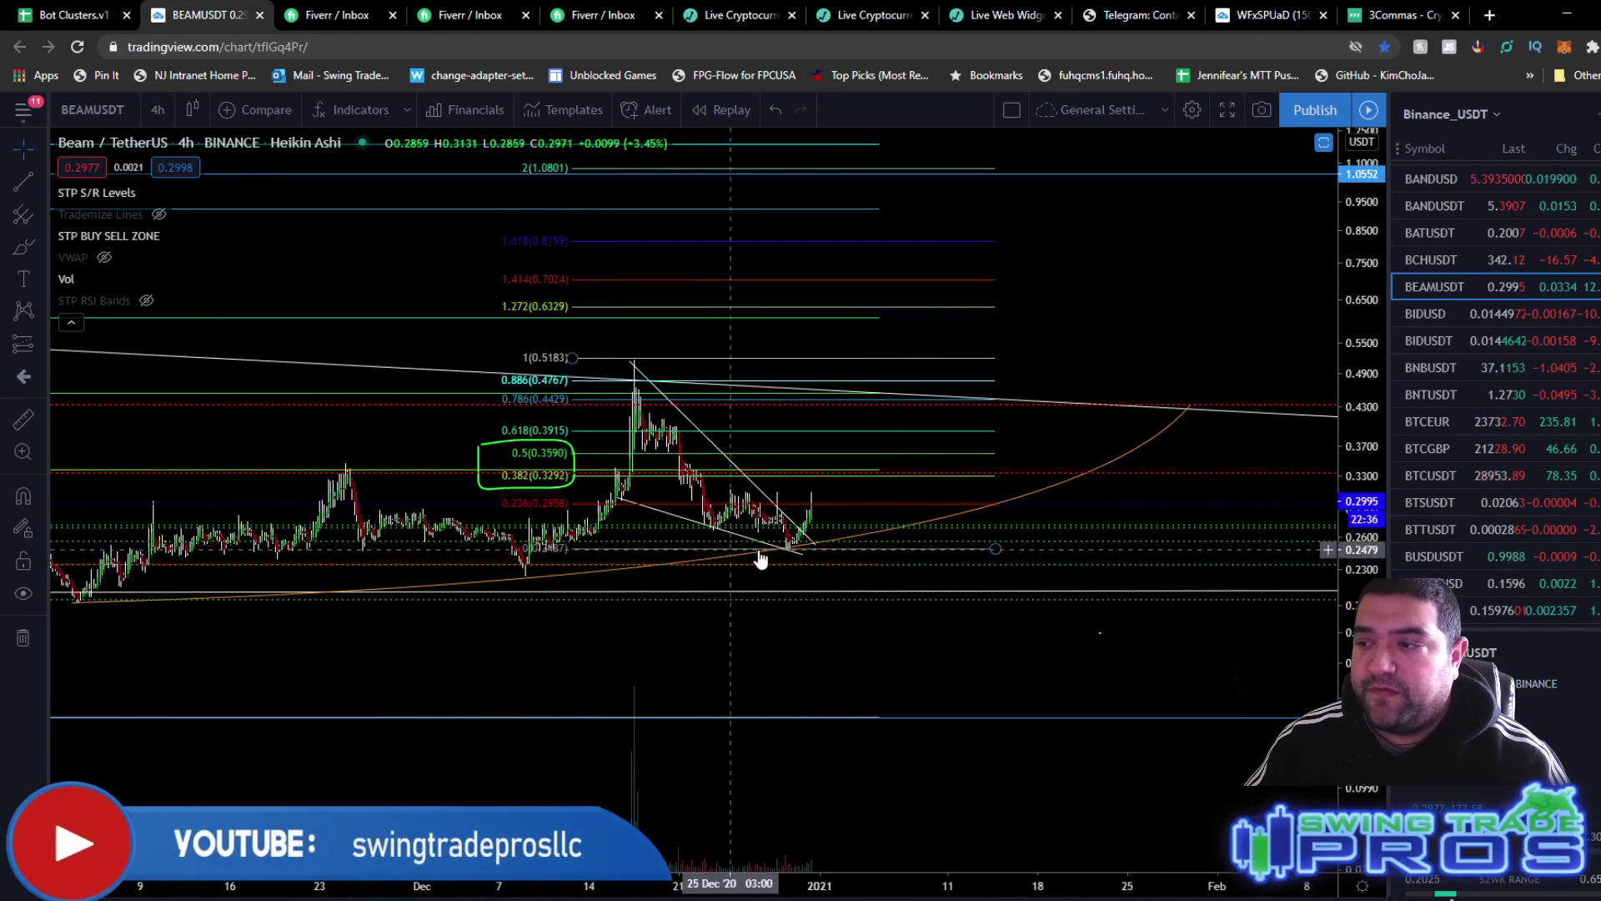
{"action": "scroll", "coordinate": [738, 571], "scroll_direction": "down", "scroll_amount": 2}
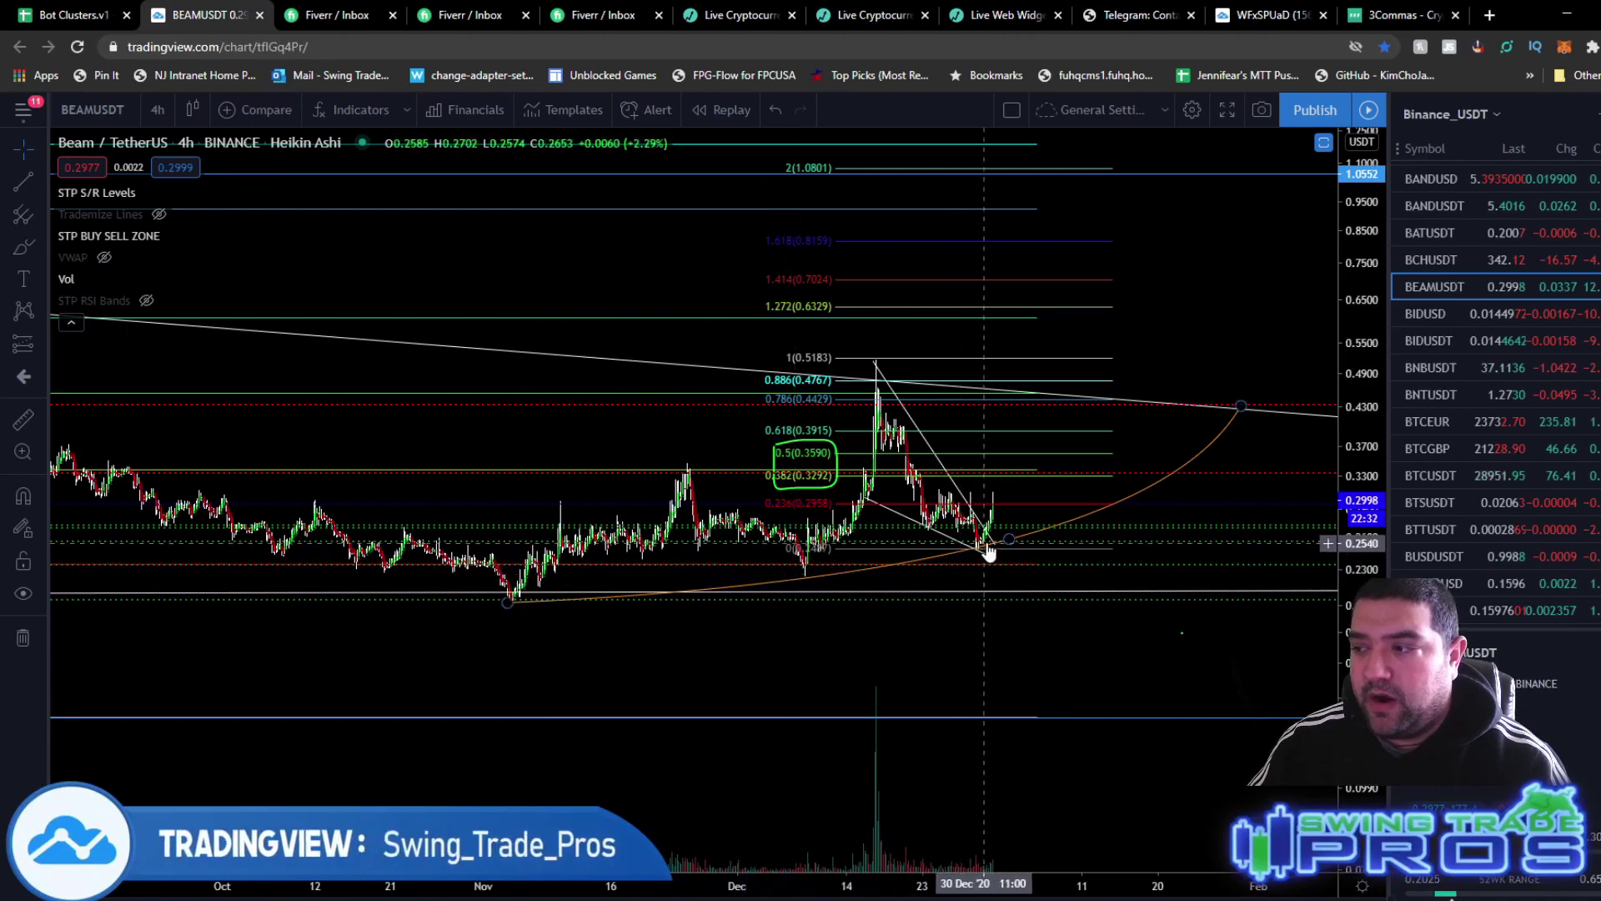
{"action": "scroll", "coordinate": [980, 557], "scroll_direction": "up", "scroll_amount": 1}
{"action": "scroll", "coordinate": [981, 557], "scroll_direction": "up", "scroll_amount": 2}
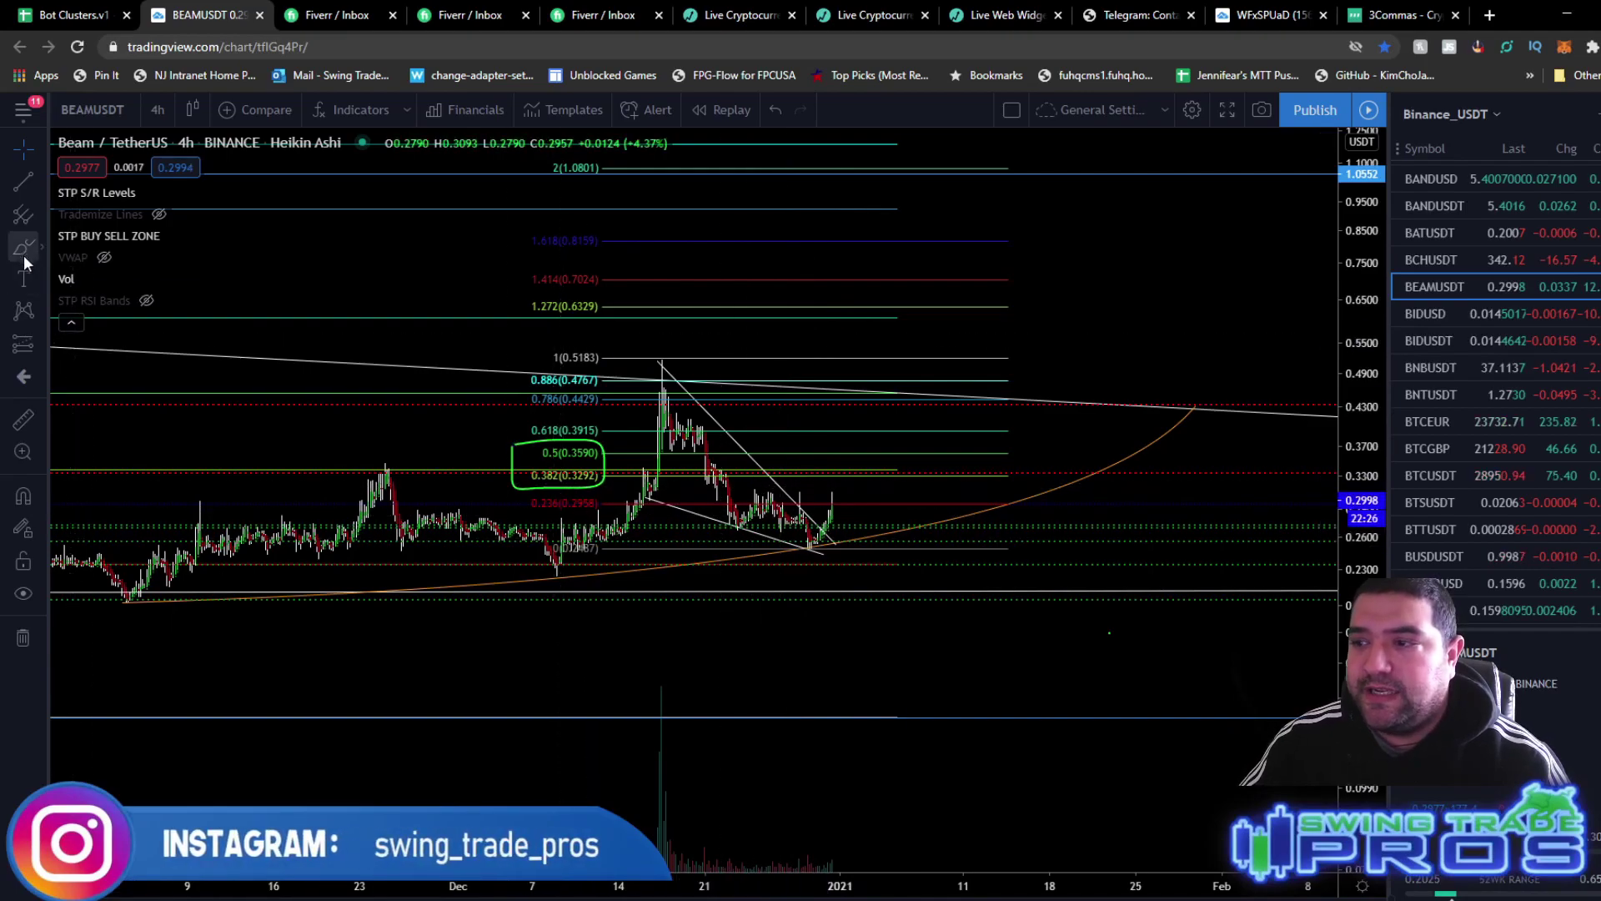
{"action": "mouse_move", "coordinate": [794, 557]}
{"action": "left_mouse_down"}
{"action": "mouse_move", "coordinate": [886, 476]}
{"action": "mouse_move", "coordinate": [896, 497]}
{"action": "left_mouse_up"}
{"action": "scroll", "coordinate": [897, 497], "scroll_direction": "up", "scroll_amount": 3}
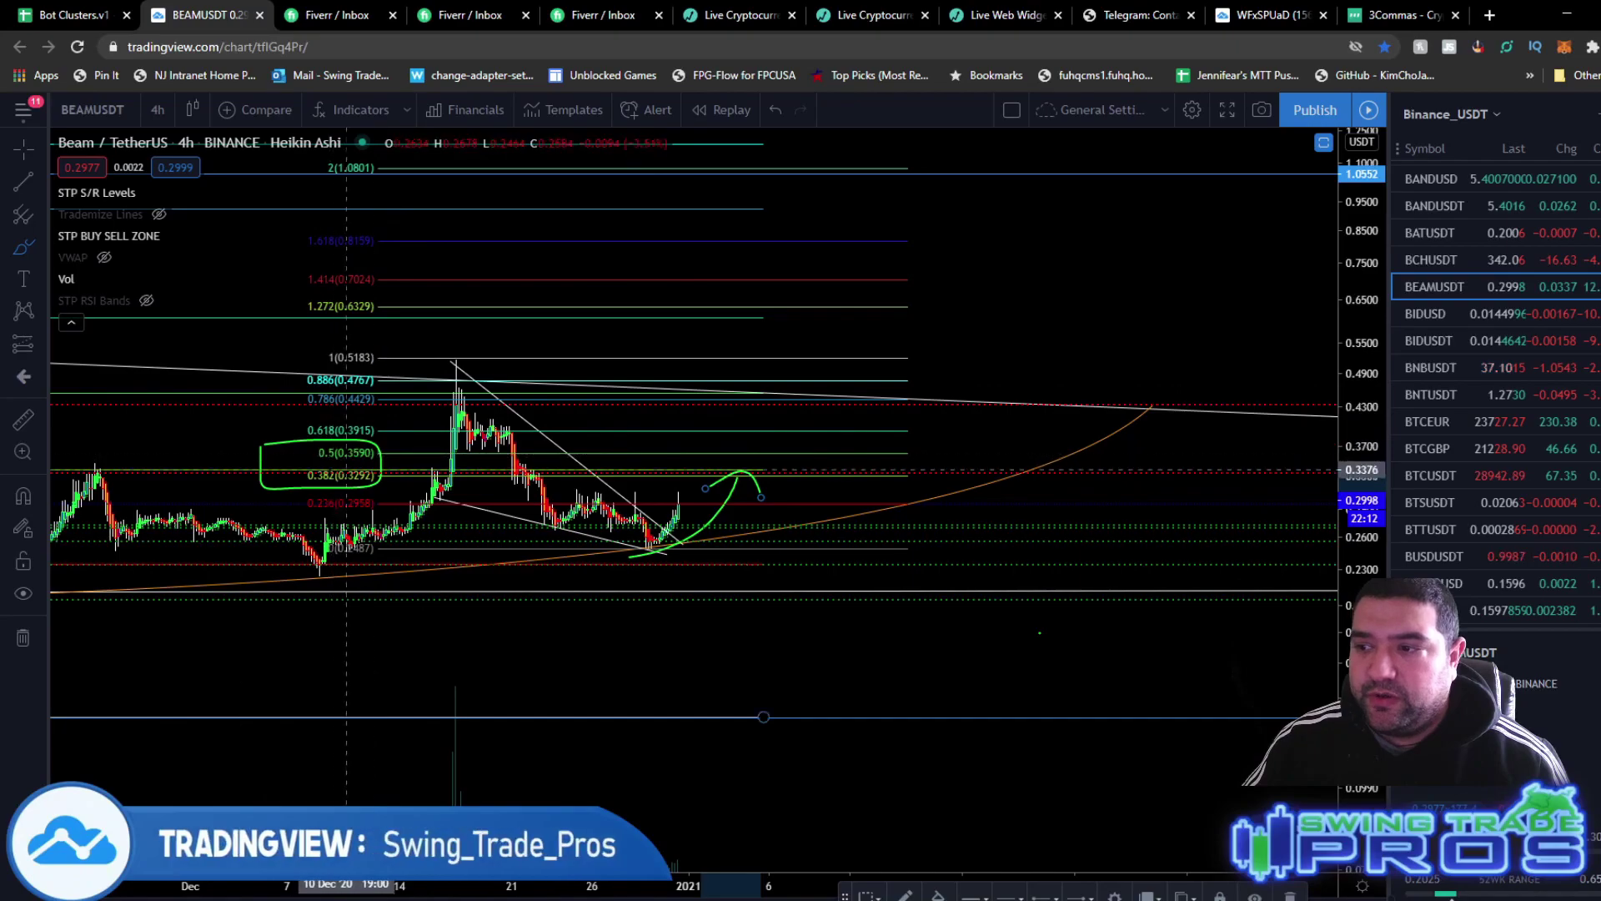
- Draw a Date and Price Range over the mid-December rally and place a second one, about 67% tall, rising from the wedge breakout
{"action": "left_click", "coordinate": [42, 308]}
{"action": "left_click", "coordinate": [44, 349]}
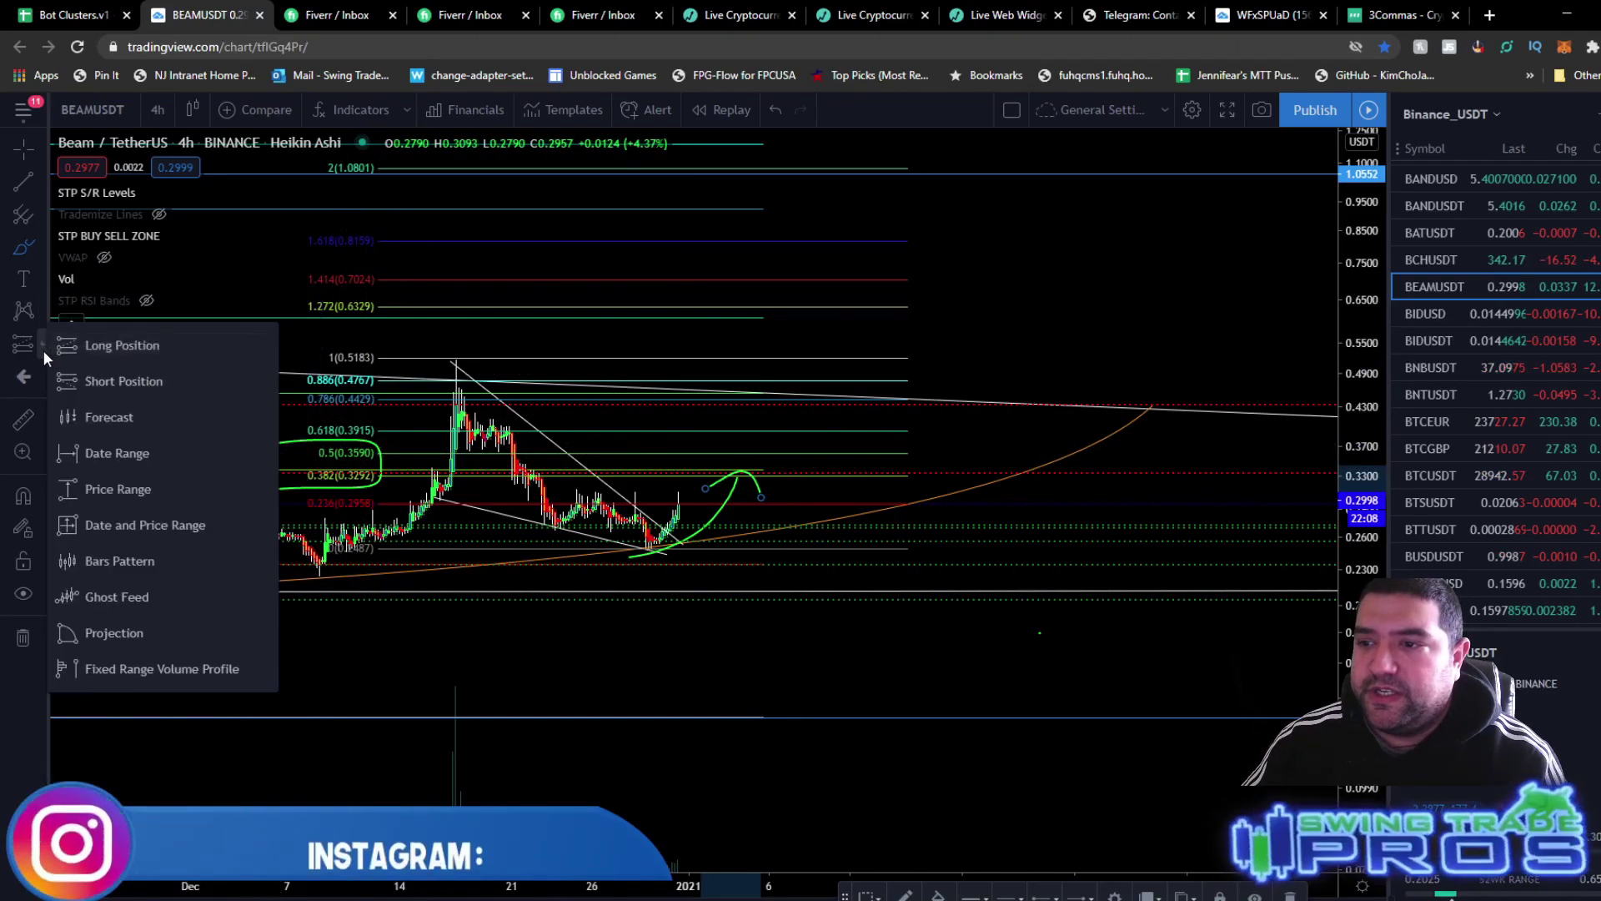
{"action": "left_click", "coordinate": [125, 525]}
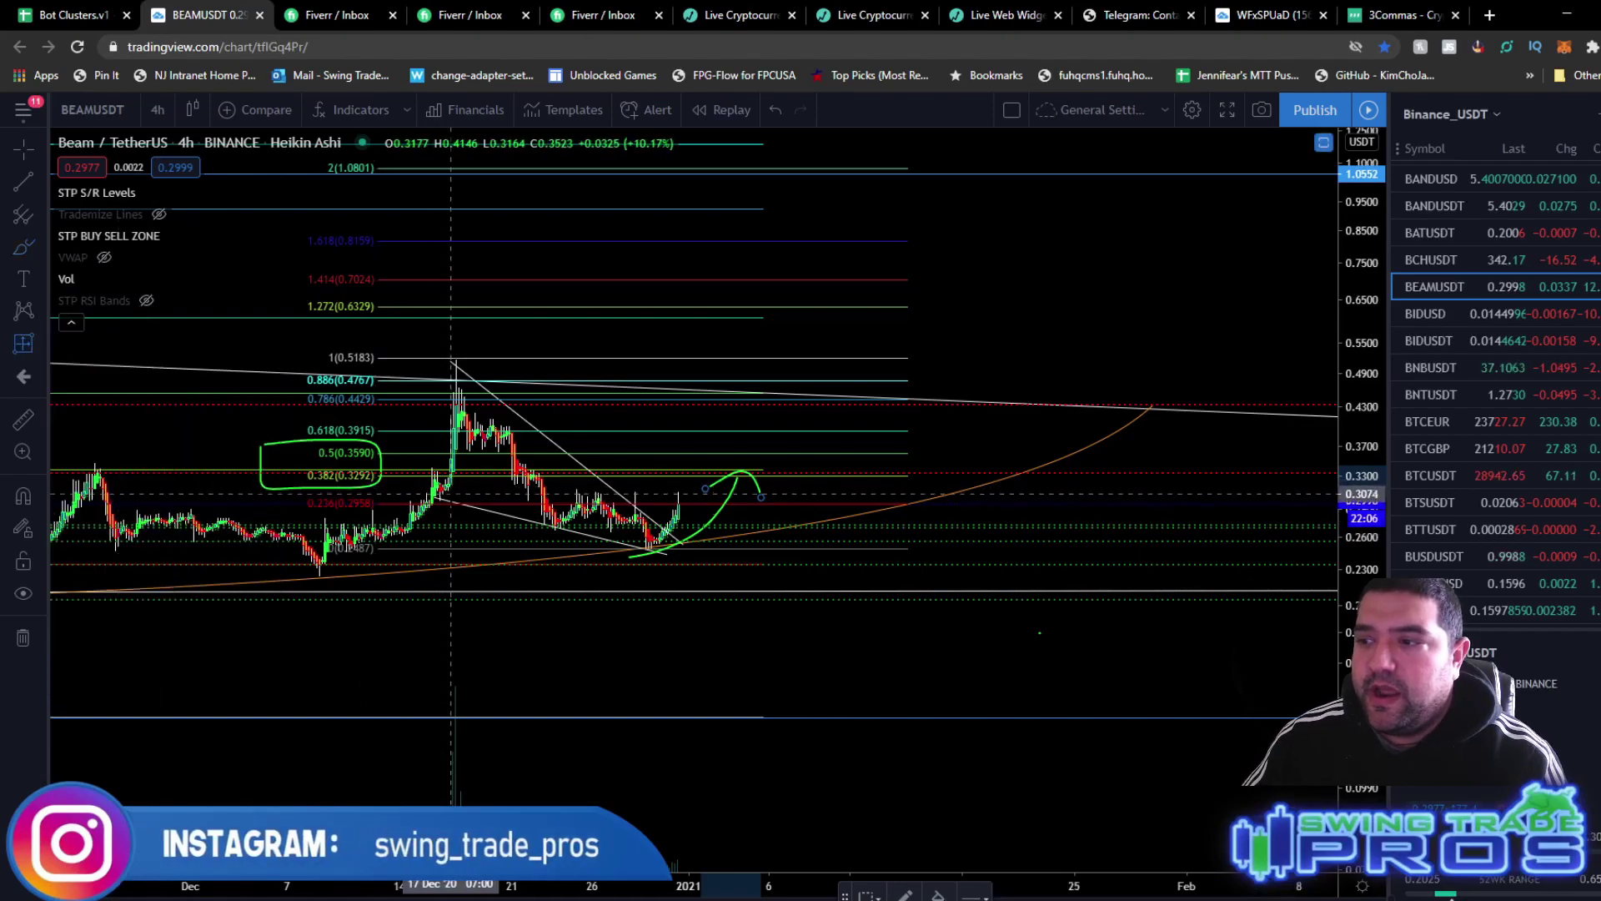
{"action": "left_click", "coordinate": [463, 367]}
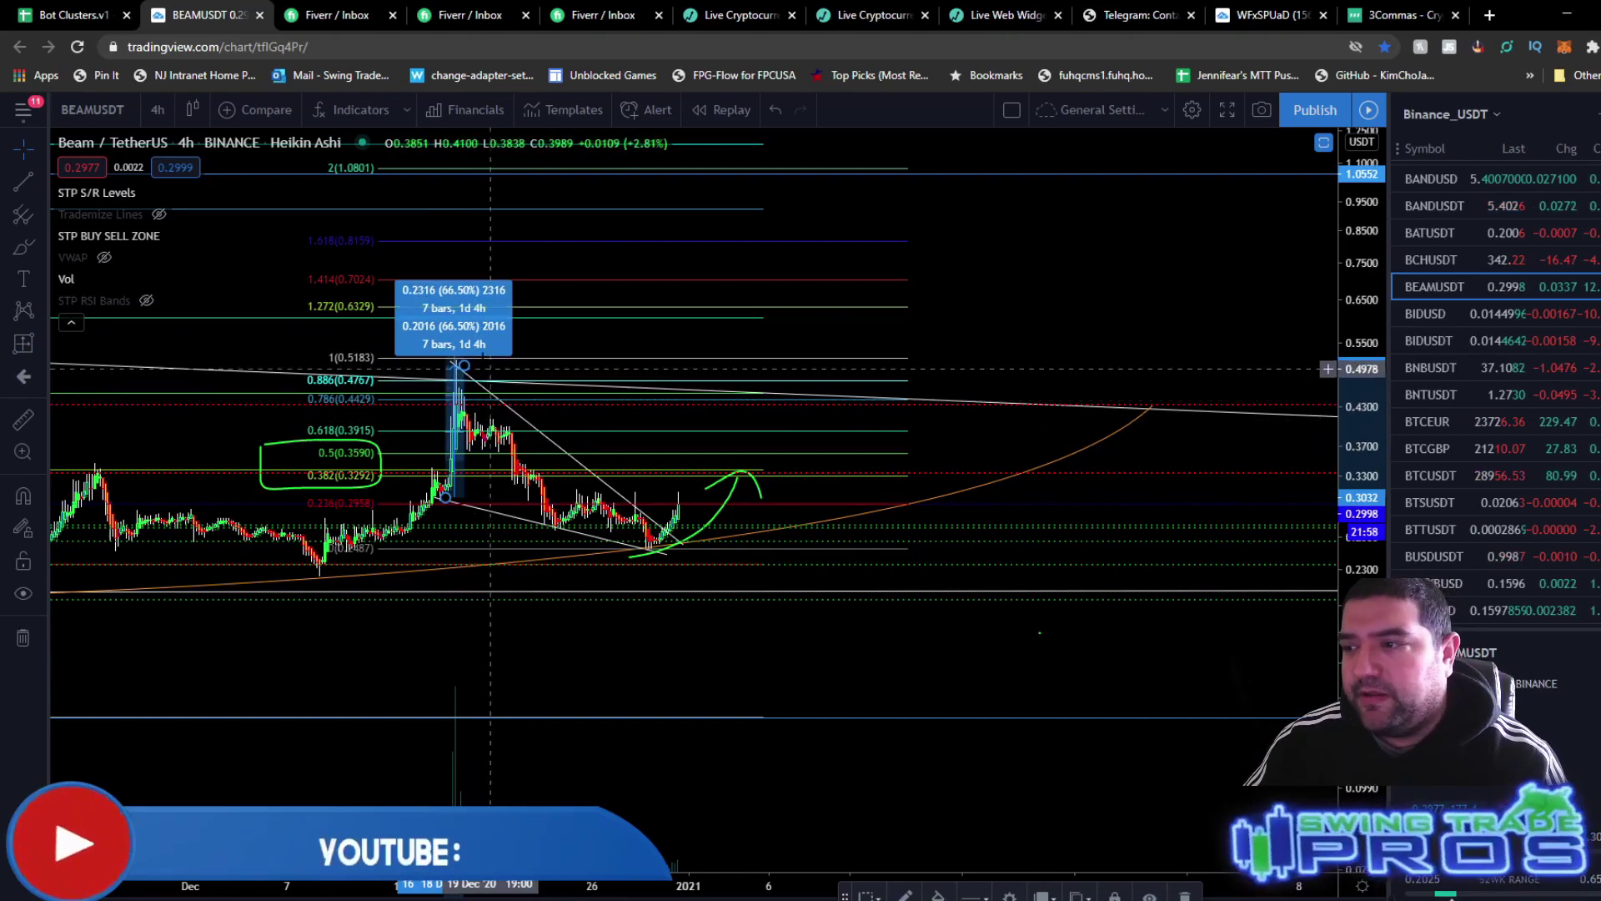
{"action": "left_click_drag", "start_coordinate": [491, 367], "coordinate": [686, 400]}
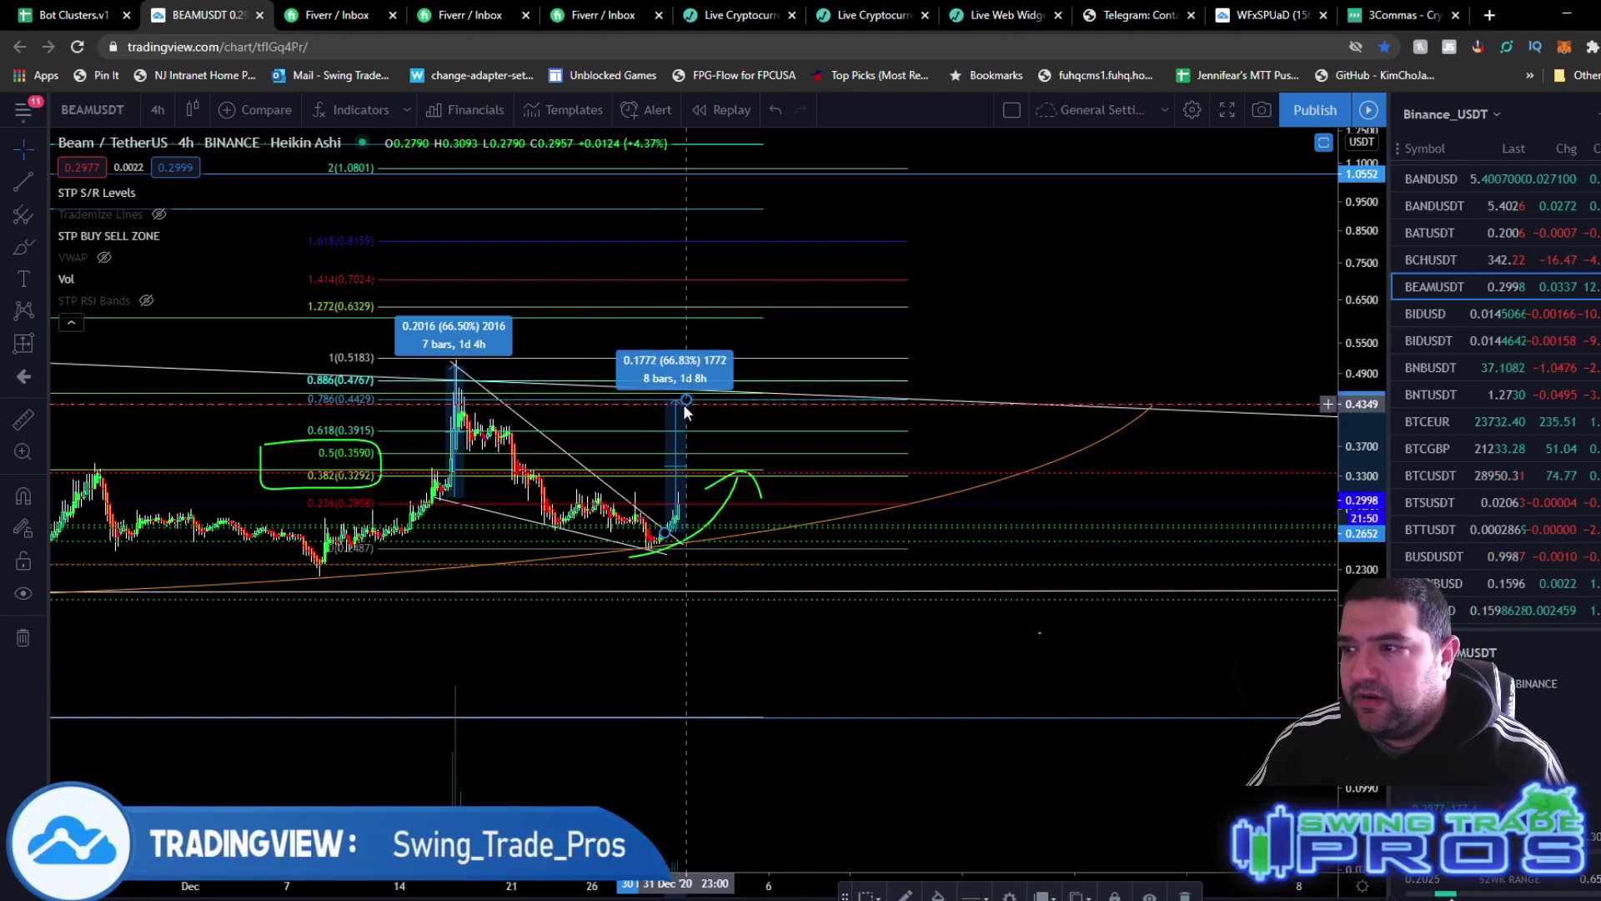
{"action": "left_click", "coordinate": [646, 414]}
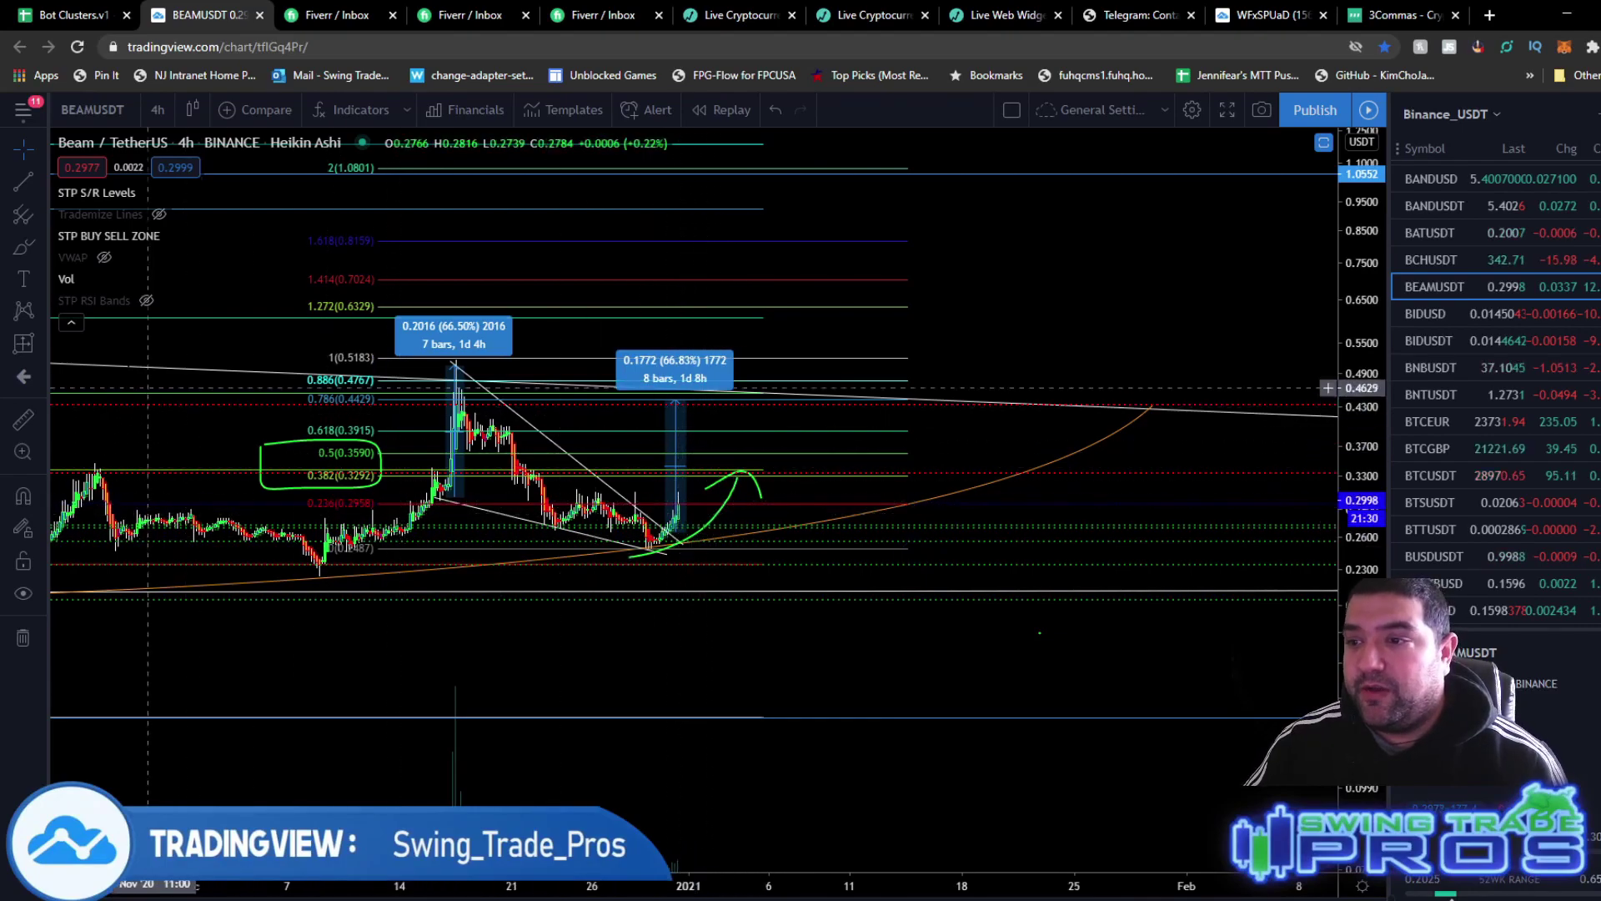
- Brush curved marks beneath the last two price lows along the wedge's lower line
{"action": "left_click", "coordinate": [24, 247]}
{"action": "left_click_drag", "start_coordinate": [531, 524], "coordinate": [672, 546]}
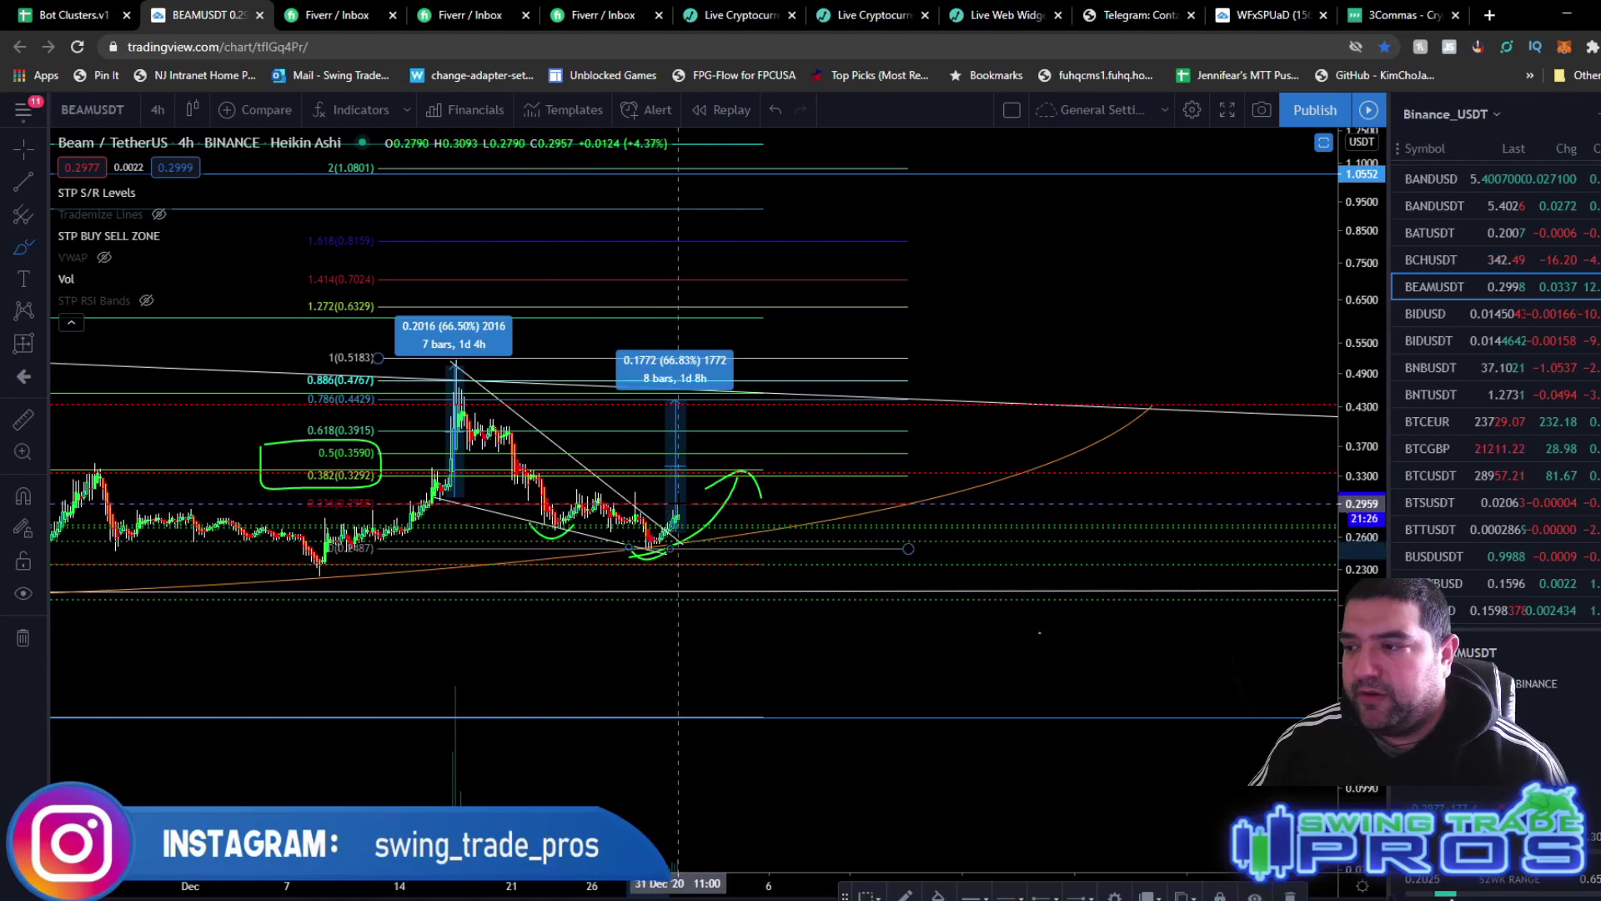
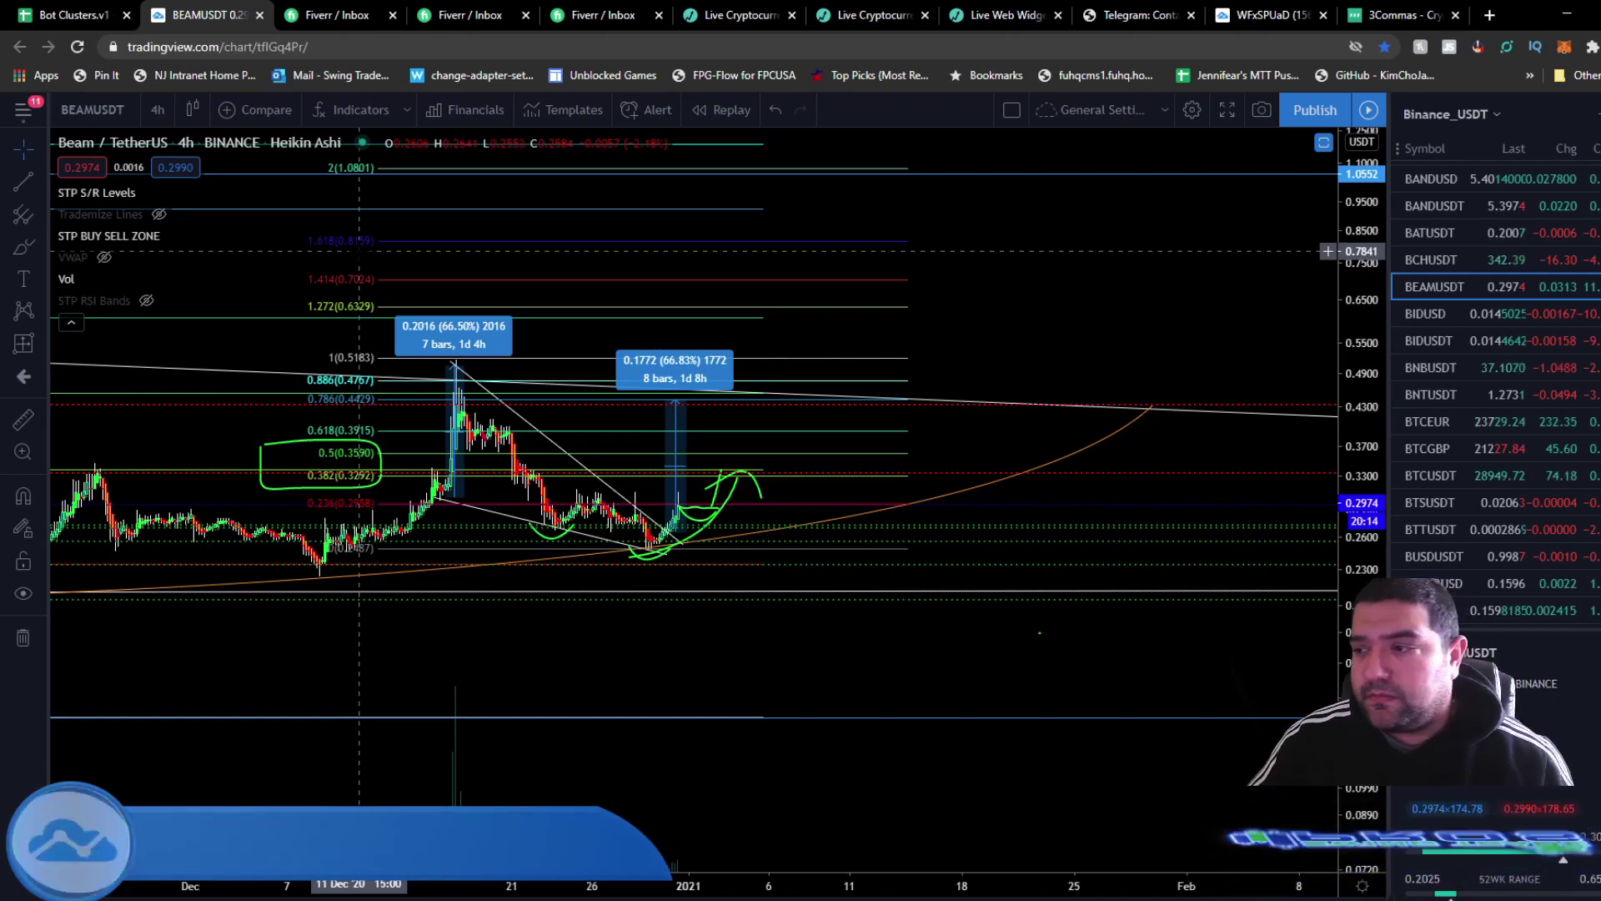
- Load the Binance GRTUSDTPERP perpetual futures chart and review its full price history and indicator panes
{"action": "left_click", "coordinate": [94, 110]}
{"action": "type", "text": "GRTUSDT"}
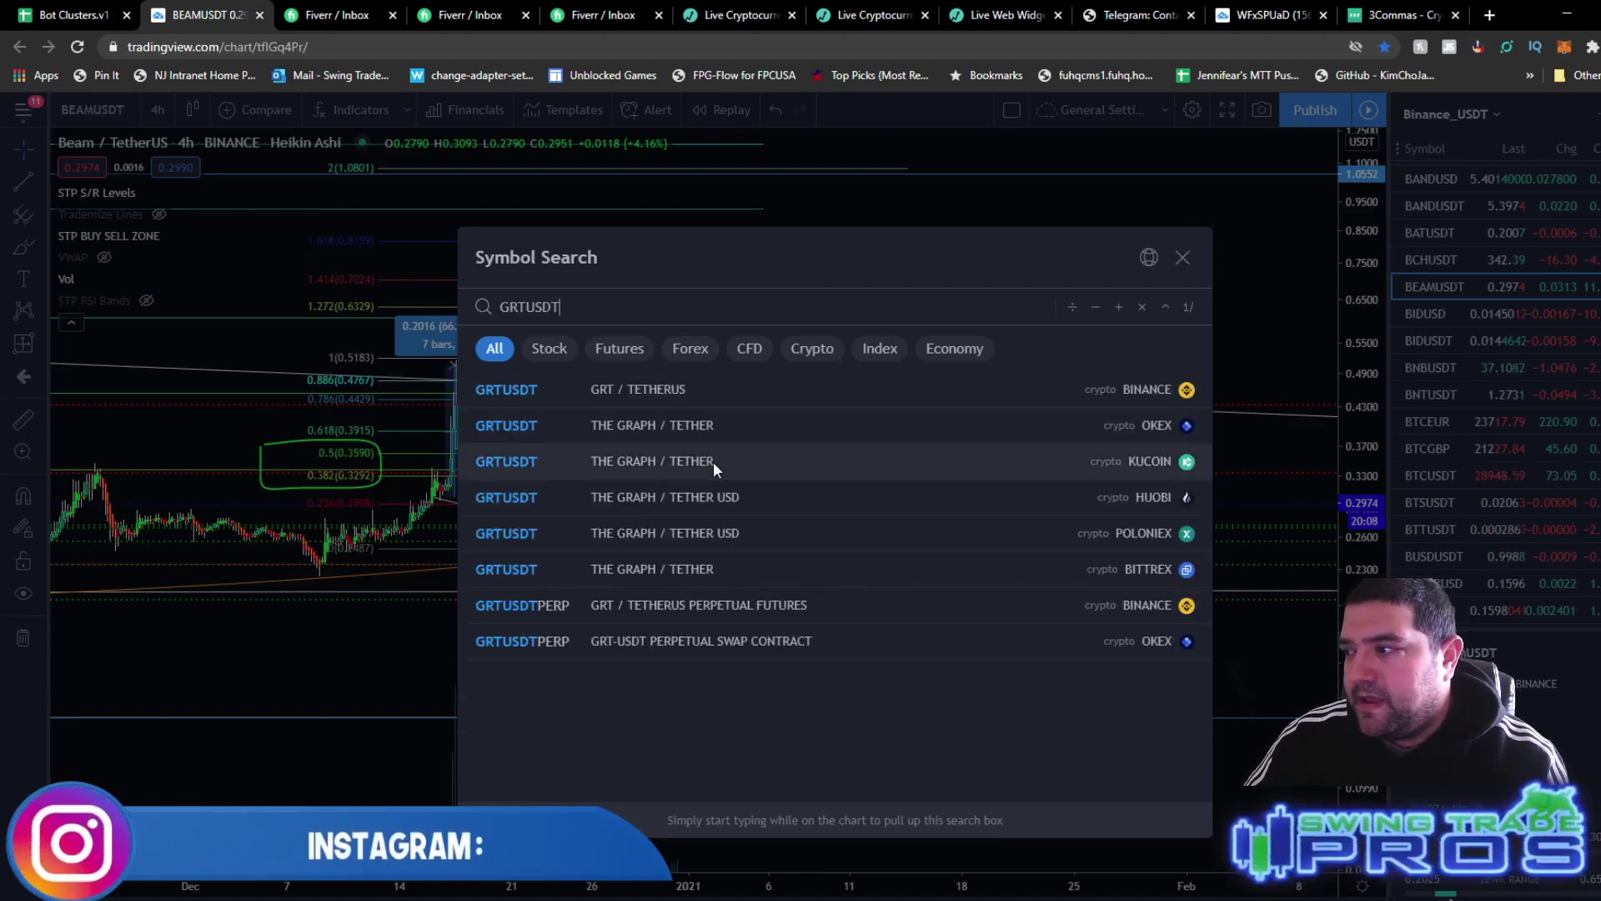
{"action": "left_click", "coordinate": [709, 603]}
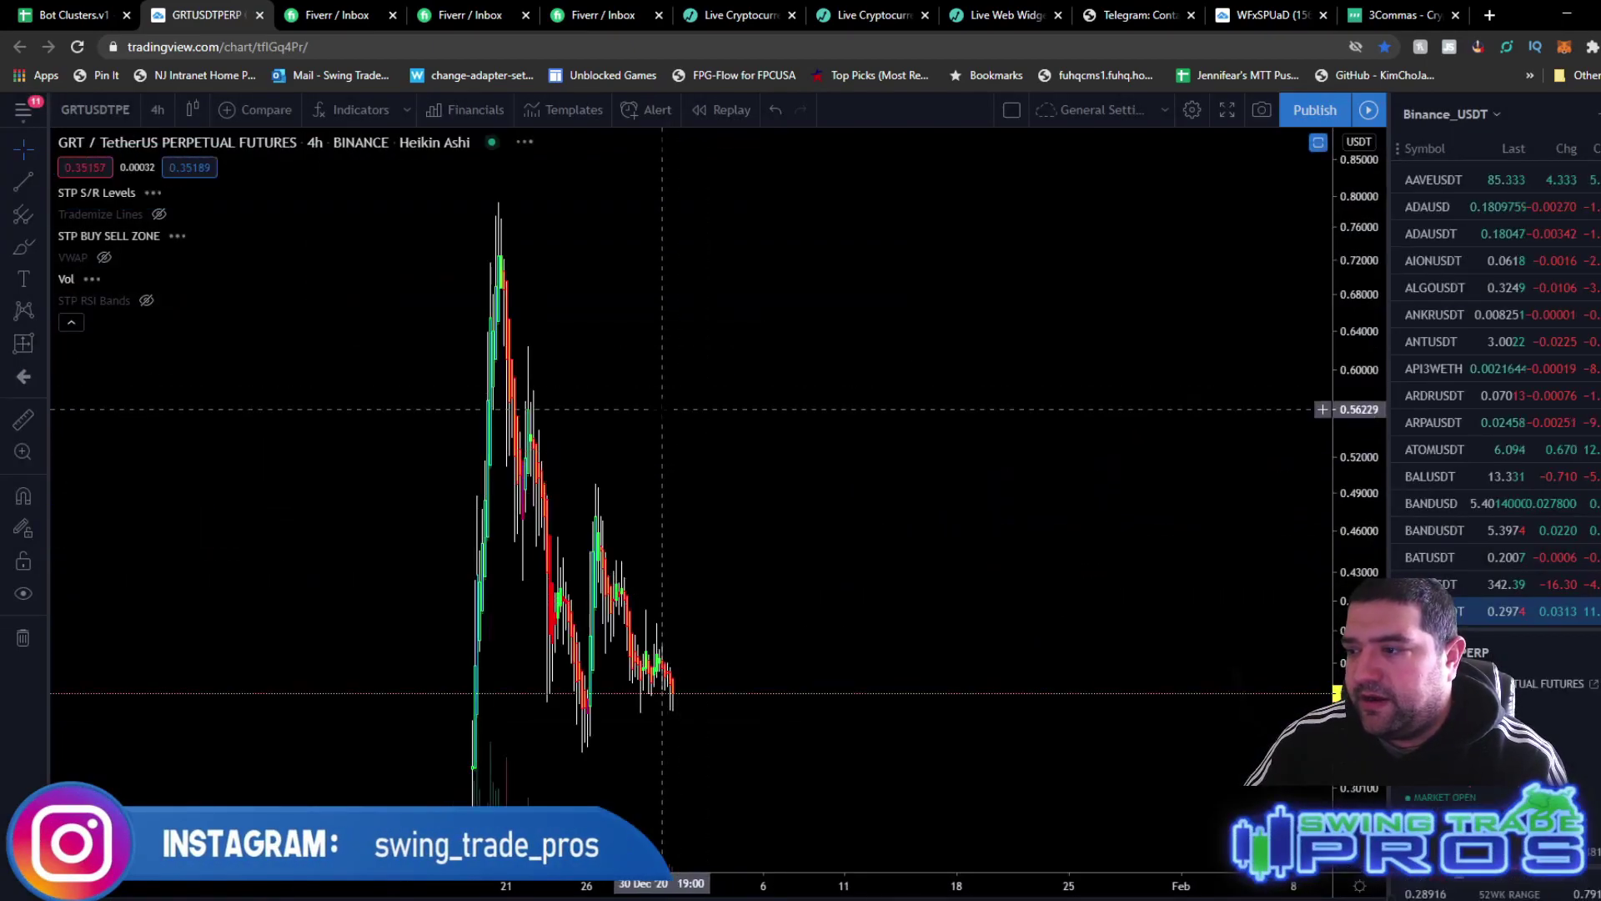
{"action": "scroll", "coordinate": [681, 437], "scroll_direction": "up", "scroll_amount": 5}
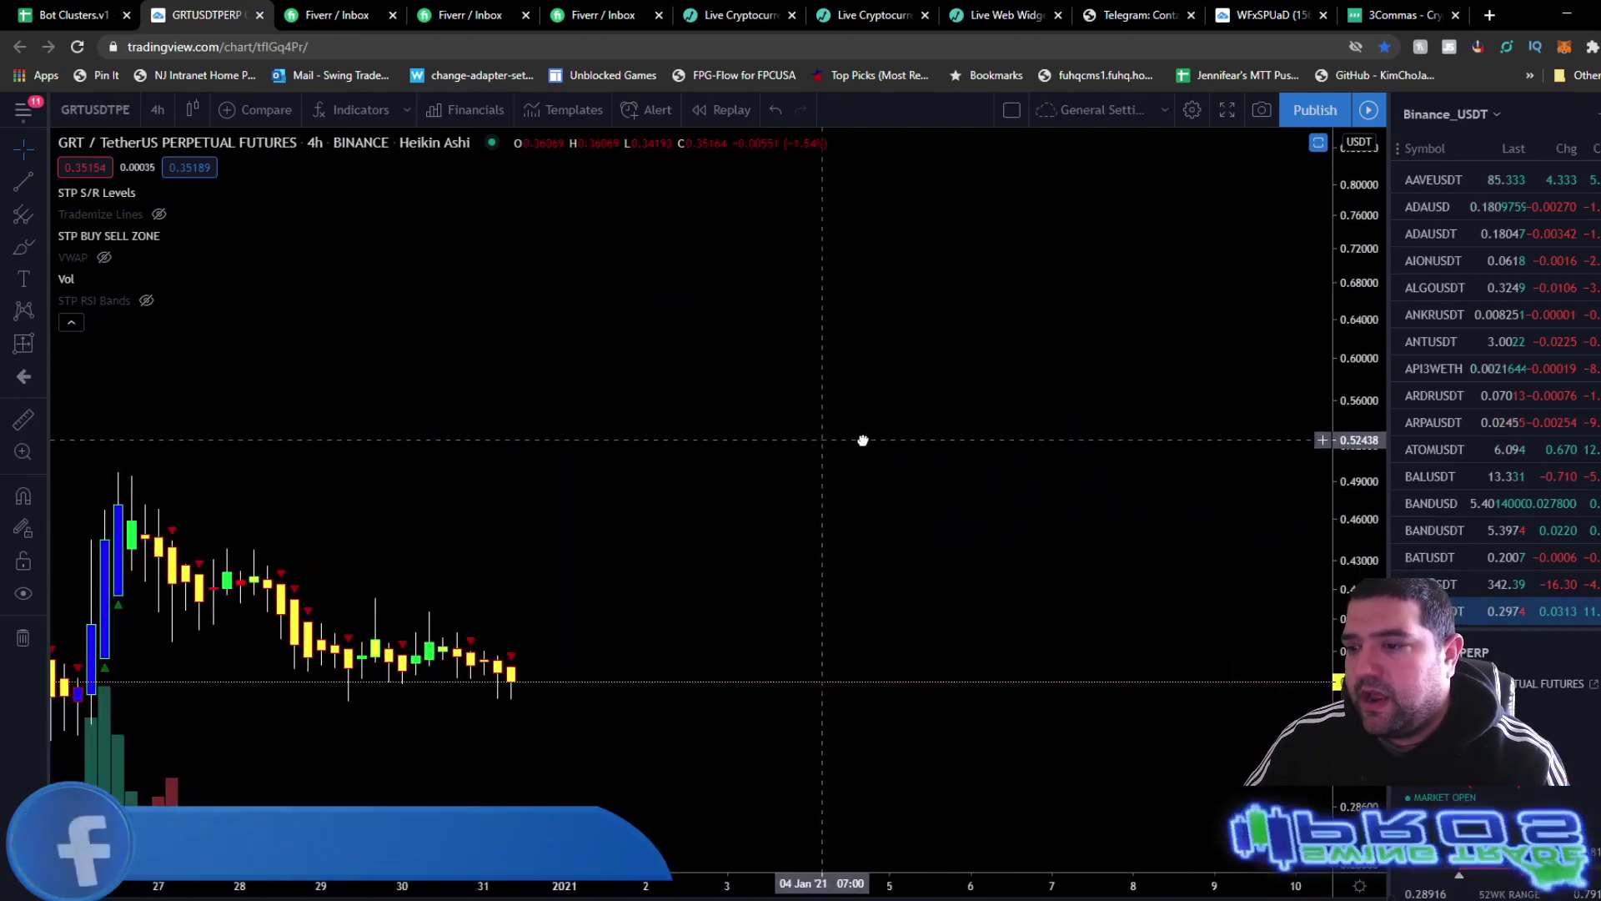
{"action": "scroll", "coordinate": [1299, 401], "scroll_direction": "down", "scroll_amount": 2}
{"action": "left_click_drag", "start_coordinate": [1341, 337], "coordinate": [1341, 433]}
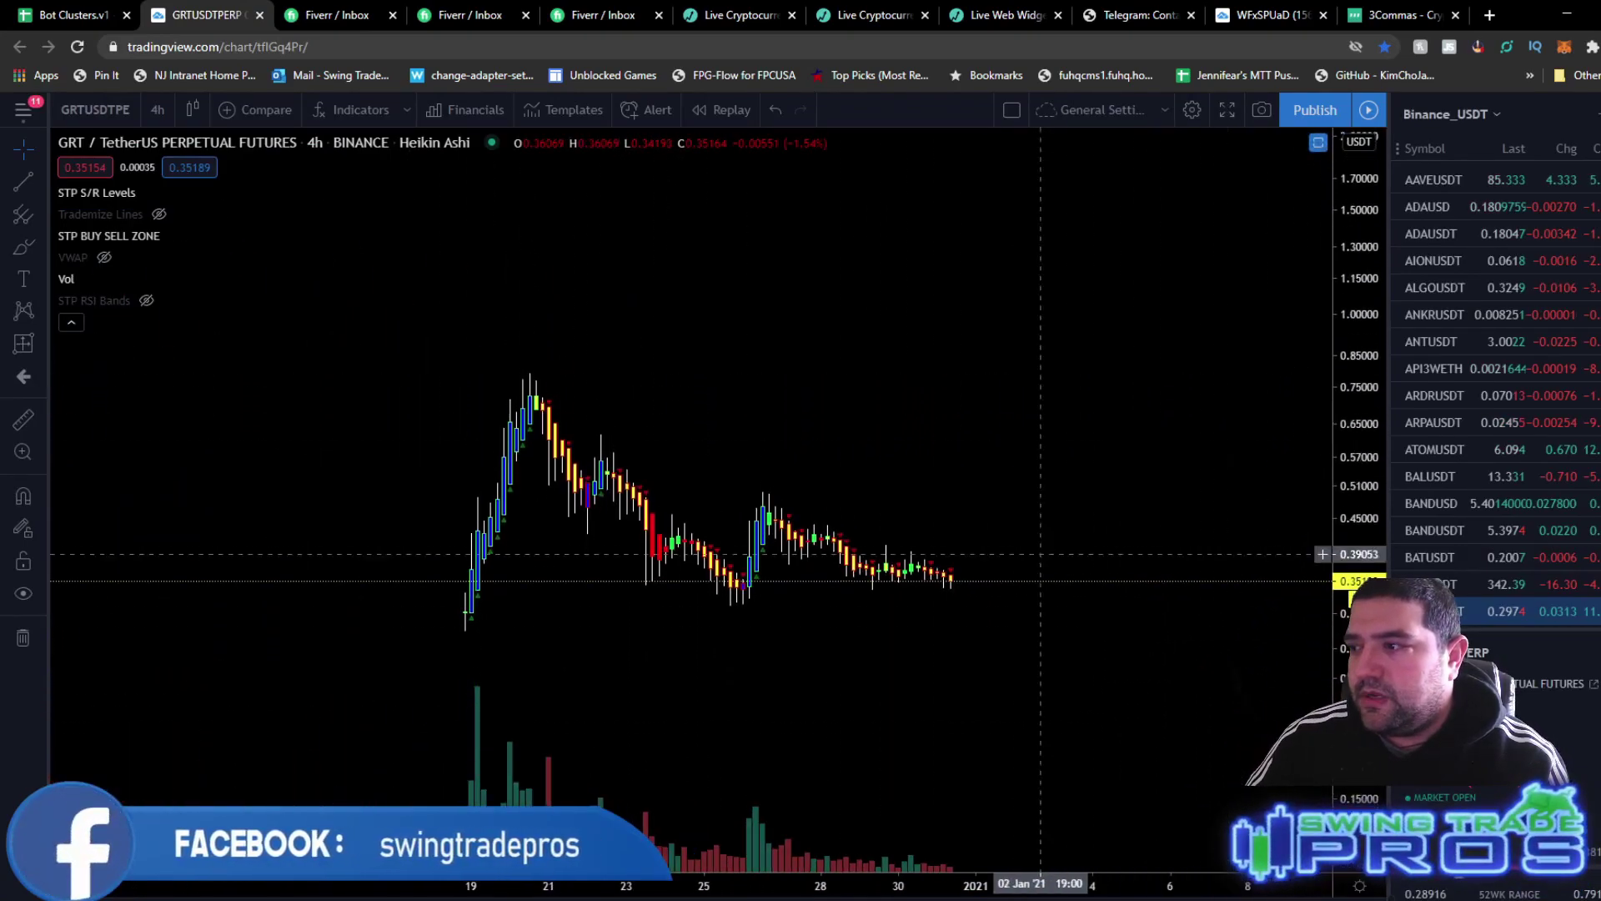
{"action": "left_click_drag", "start_coordinate": [970, 486], "coordinate": [816, 419]}
{"action": "double_click", "coordinate": [707, 386]}
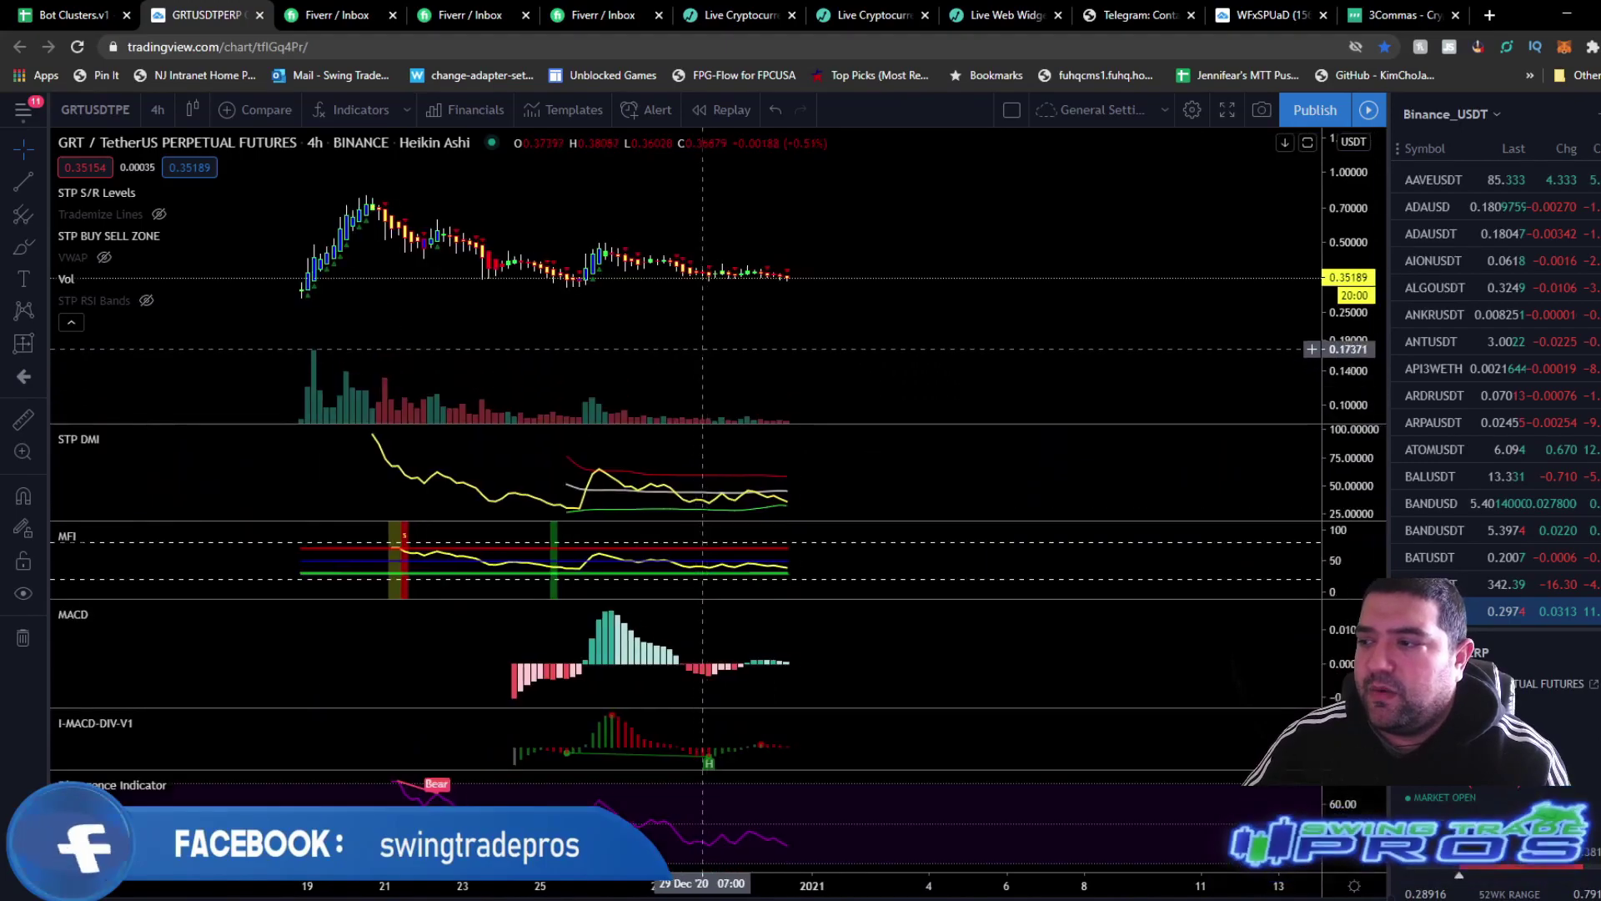
{"action": "double_click", "coordinate": [724, 286]}
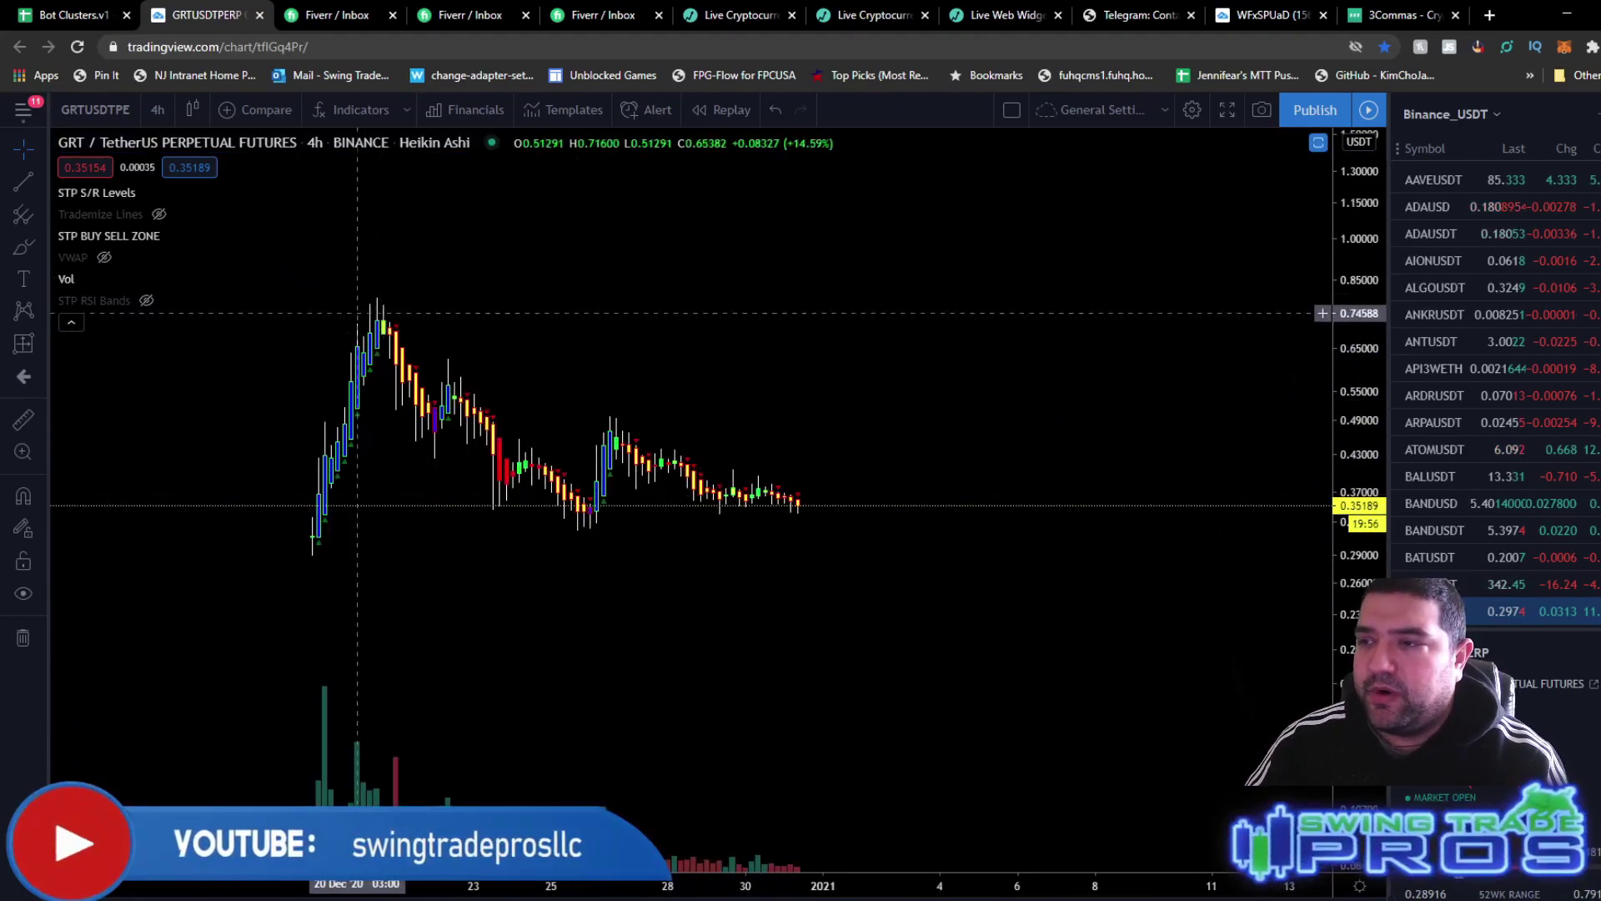
- Switch the GRTUSDTPERP chart to the 1-hour interval
{"action": "left_click", "coordinate": [158, 109]}
{"action": "scroll", "coordinate": [200, 417], "scroll_direction": "down", "scroll_amount": 2}
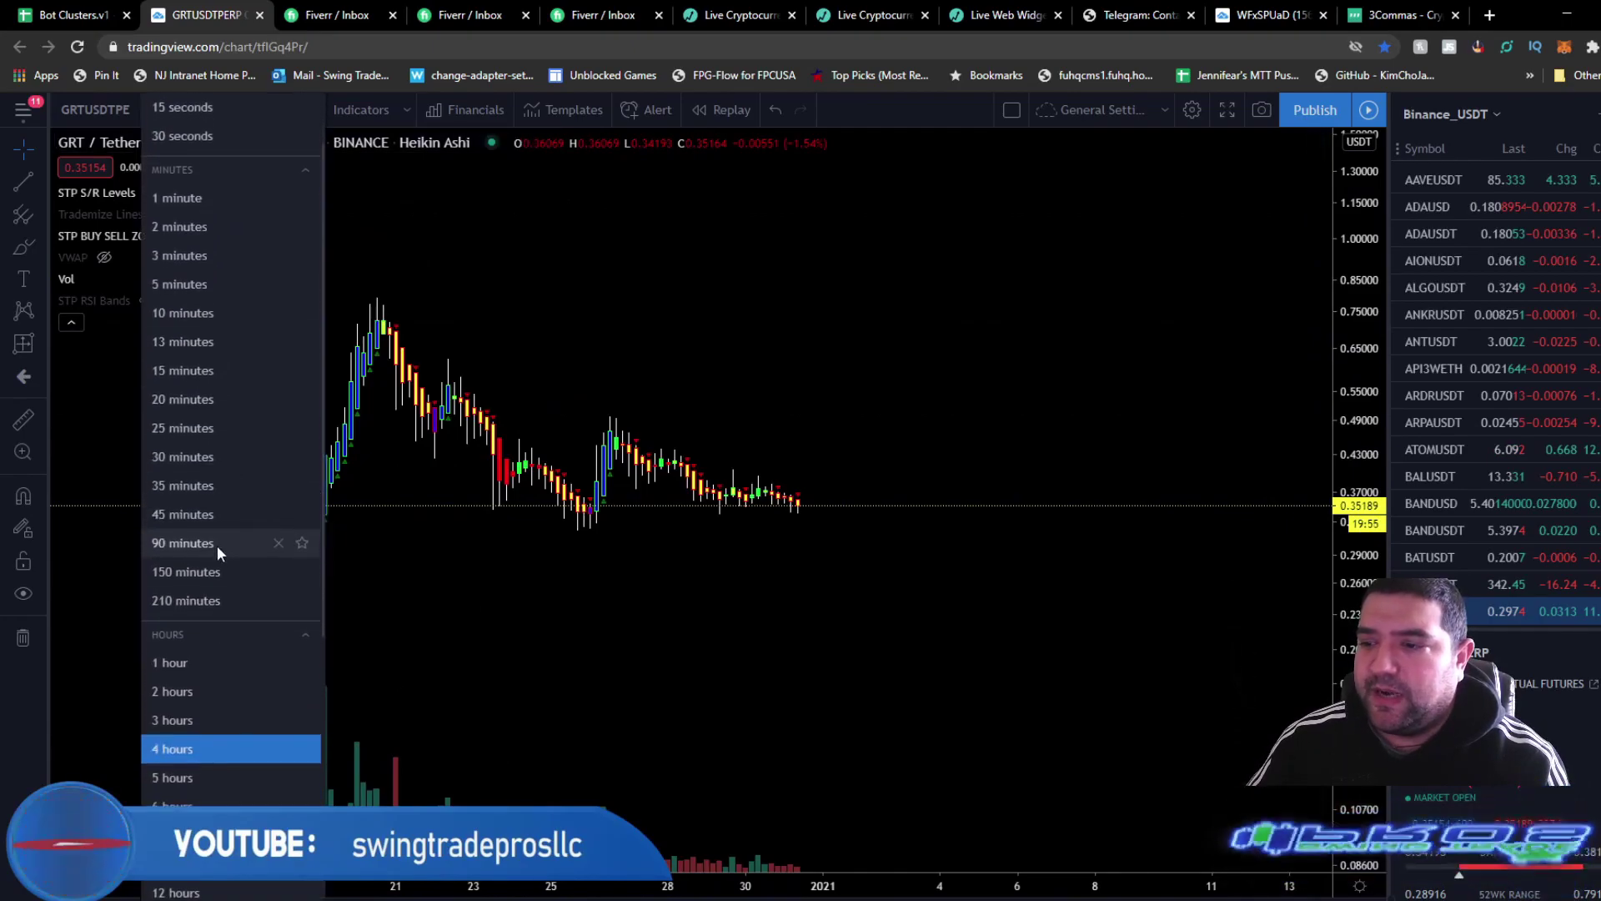
{"action": "left_click", "coordinate": [164, 654]}
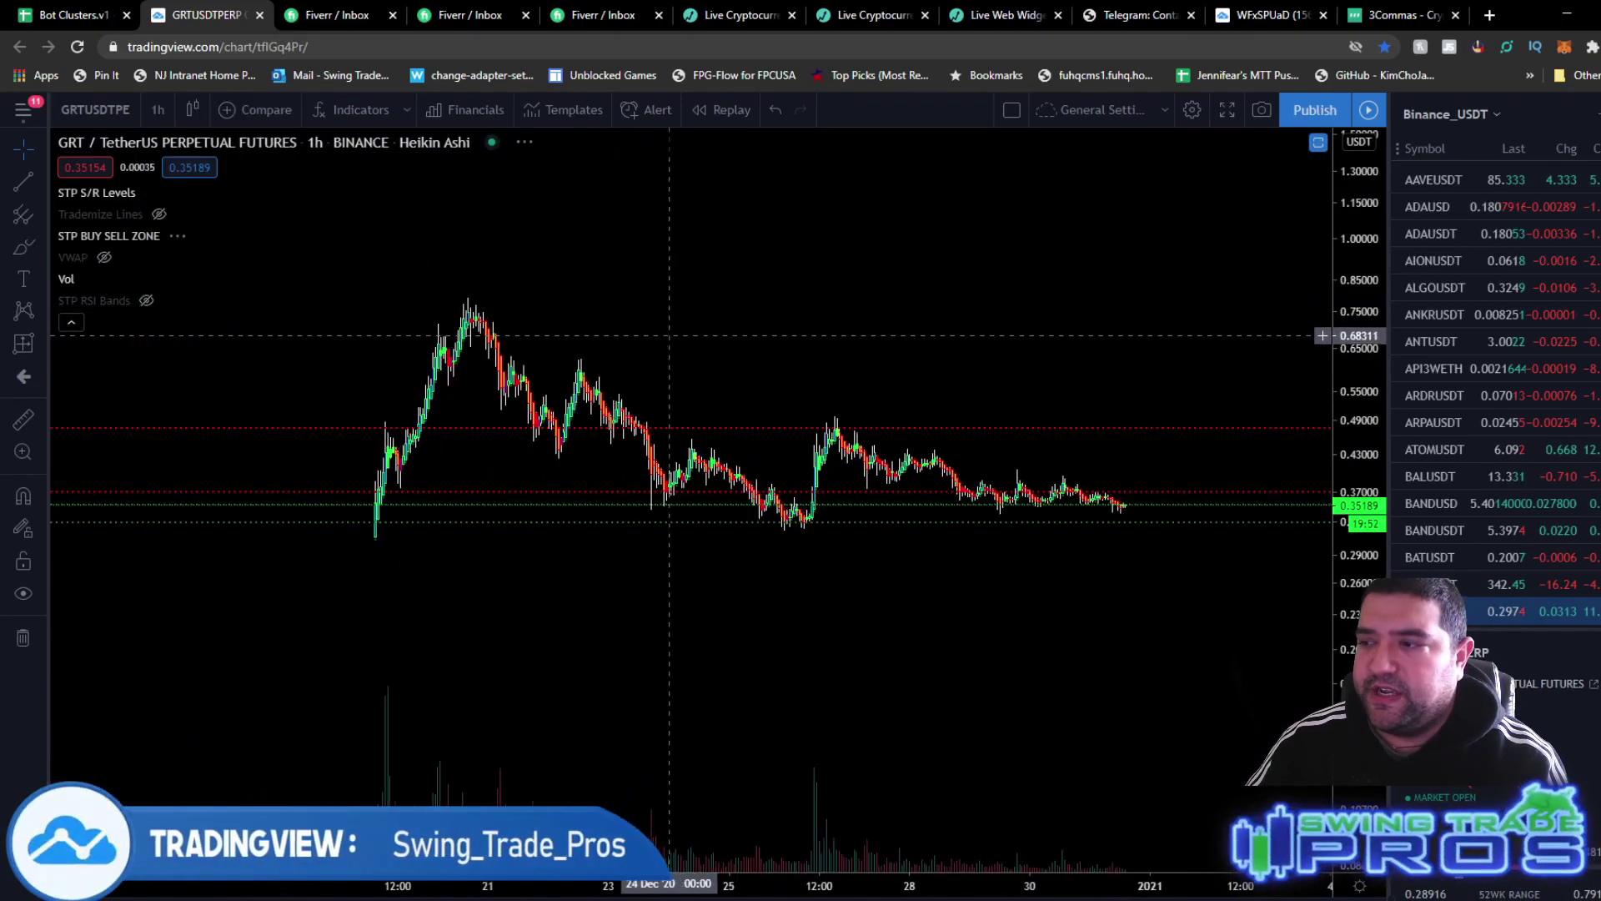
- Draw two trend lines forming a falling wedge: one descending from the 20 December peak, the other beneath the lows since 26 December
{"action": "left_click_drag", "start_coordinate": [679, 331], "coordinate": [601, 317]}
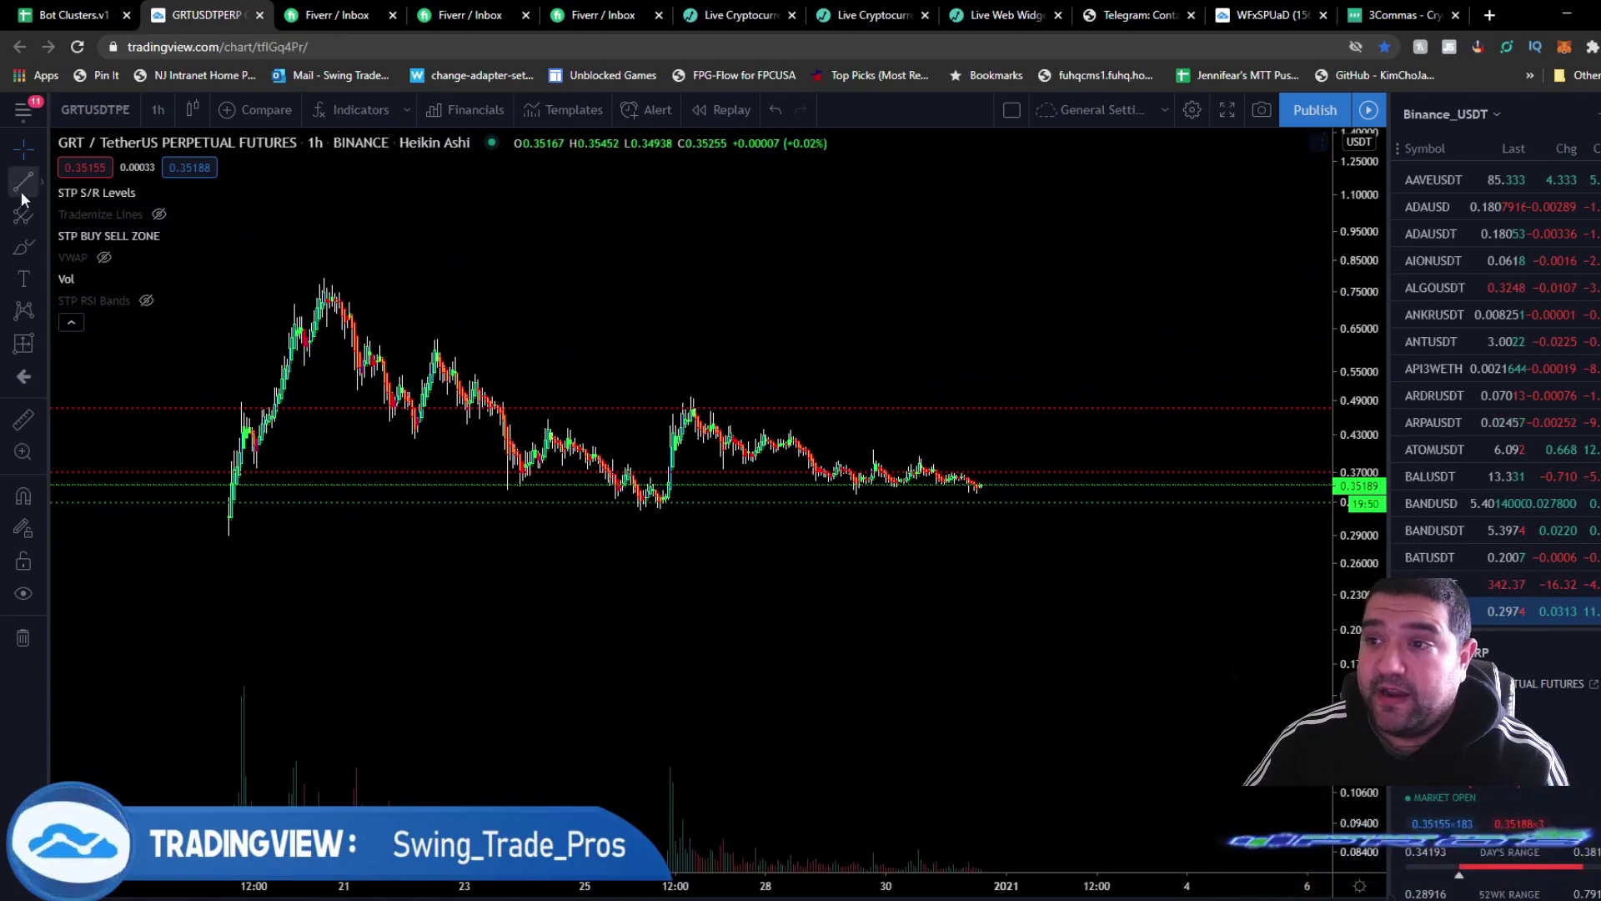
{"action": "left_click", "coordinate": [325, 284]}
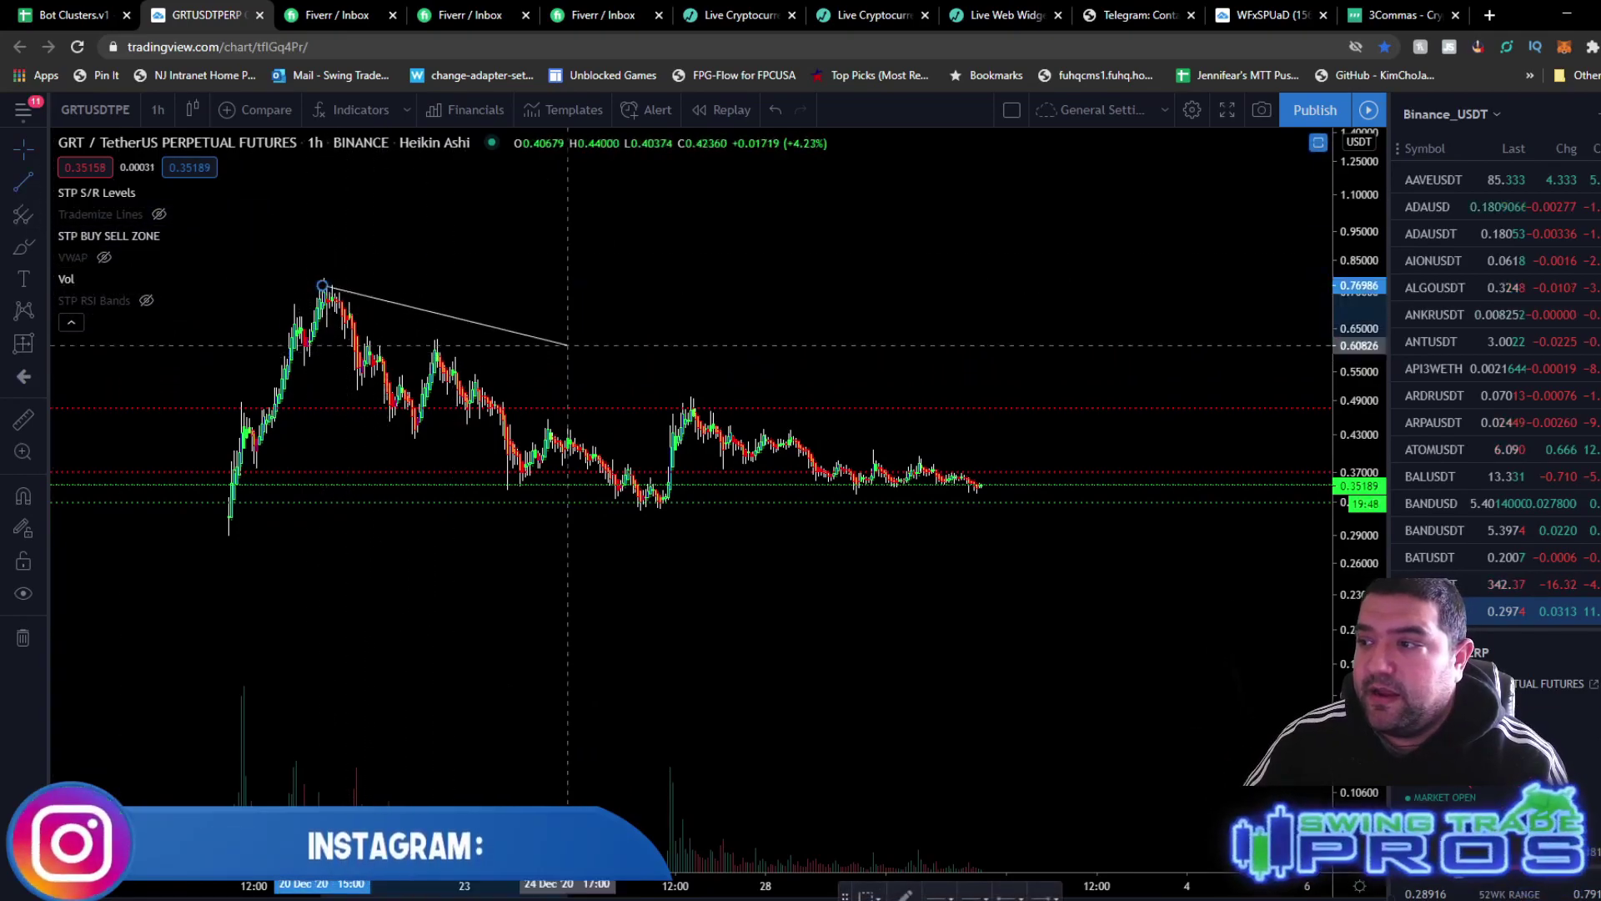
{"action": "left_click", "coordinate": [1039, 495]}
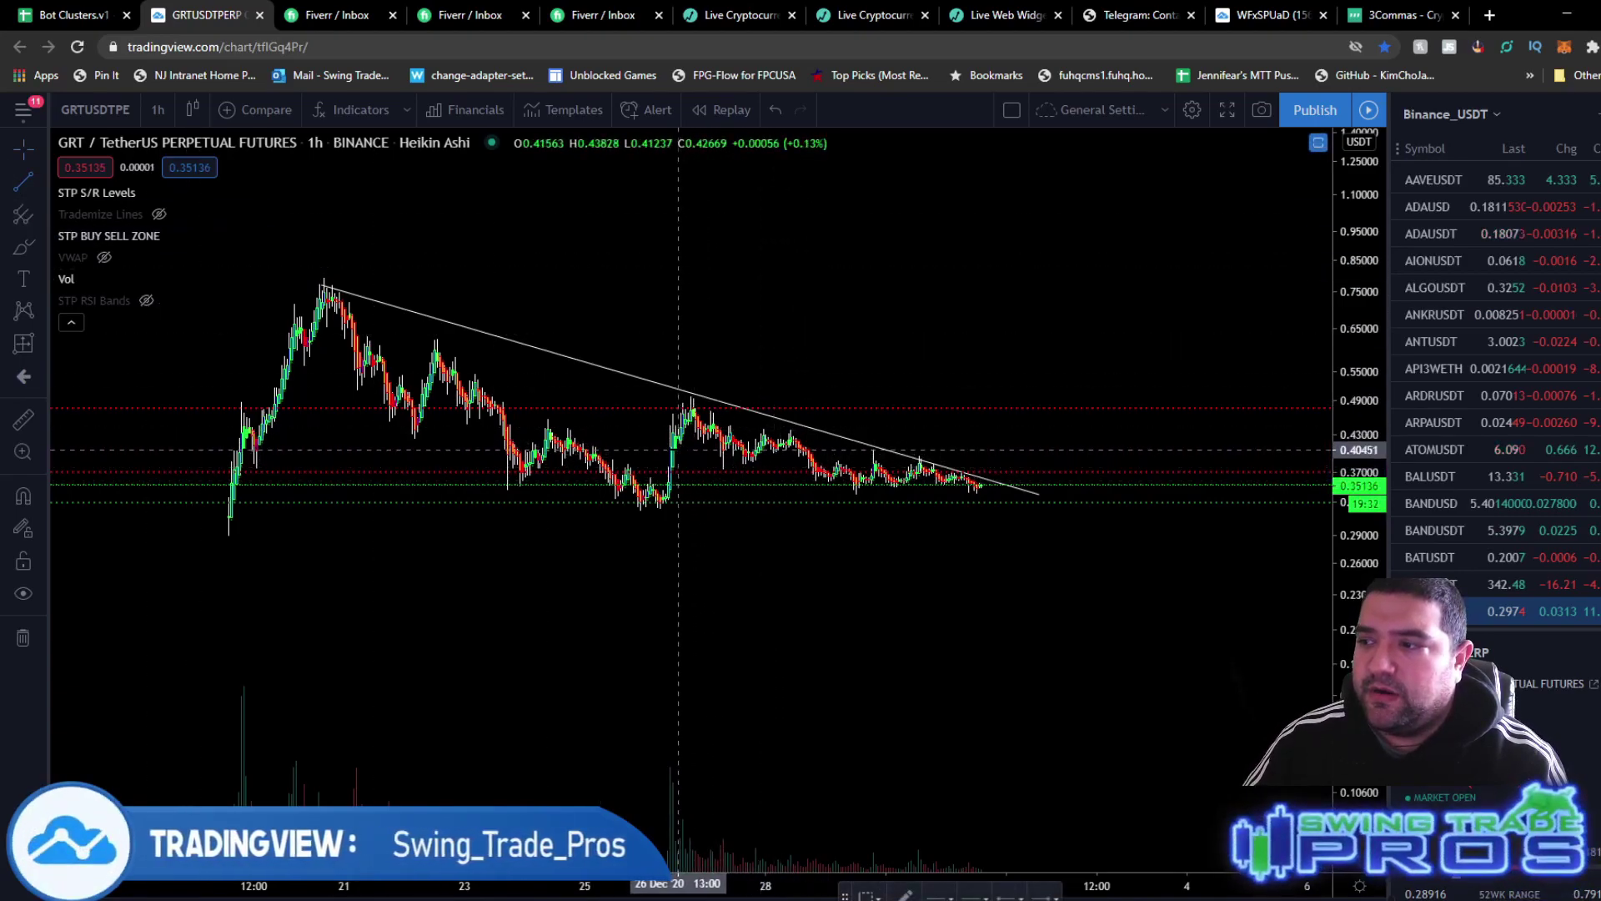
{"action": "mouse_move", "coordinate": [676, 450]}
{"action": "left_mouse_down"}
{"action": "mouse_move", "coordinate": [1046, 521]}
{"action": "mouse_move", "coordinate": [1032, 502]}
{"action": "left_mouse_up"}
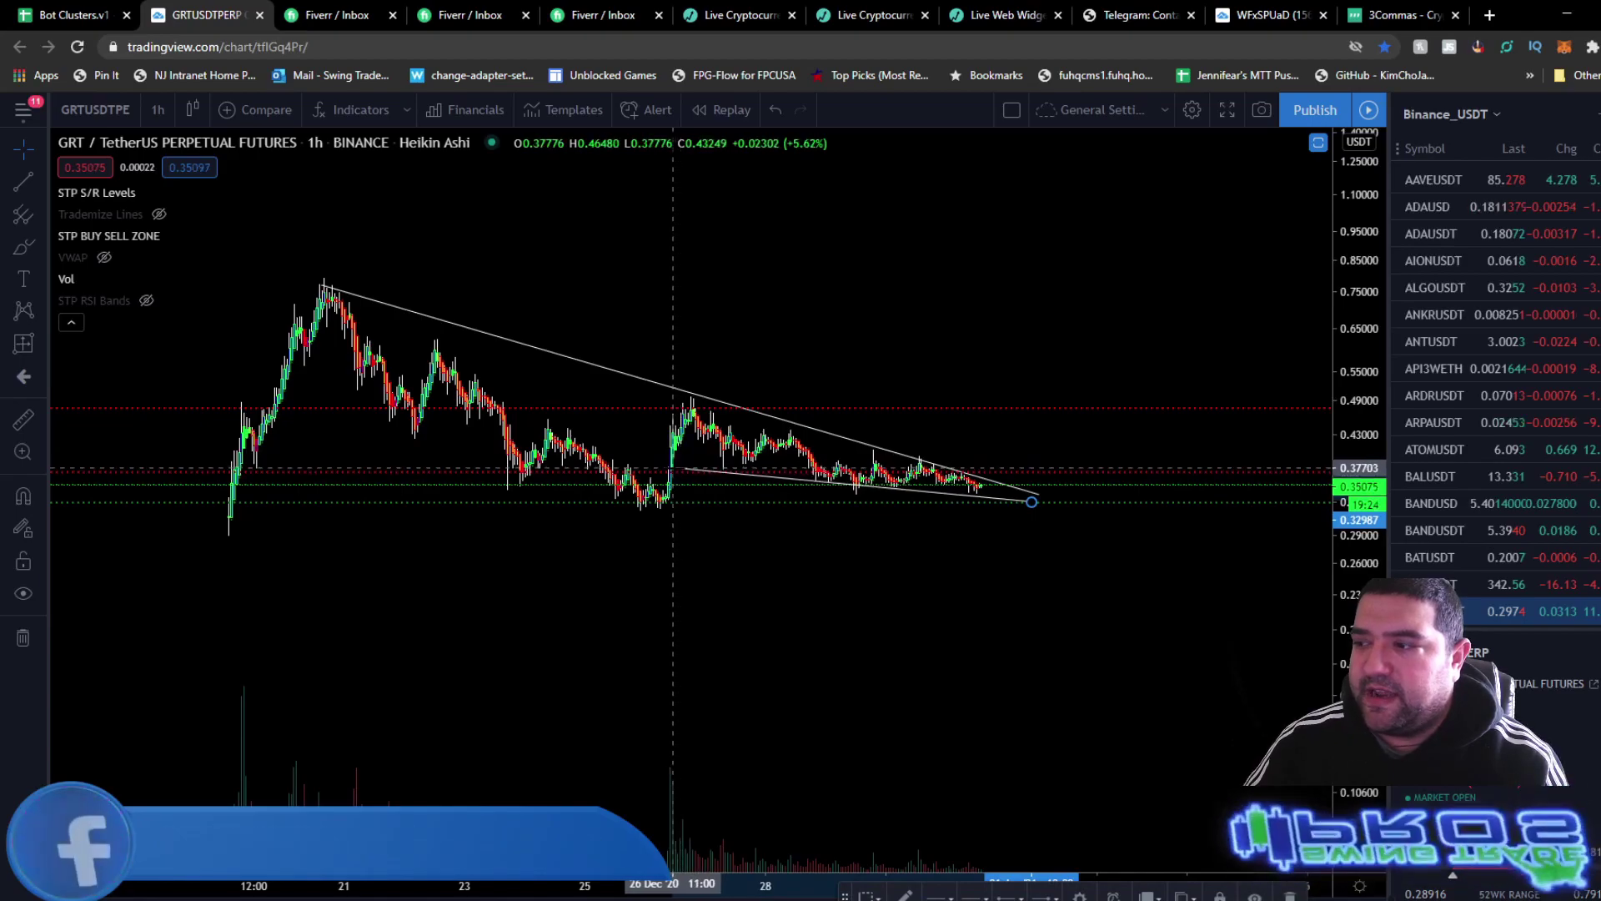
- Examine the 1-hour Divergence Indicator and MACD panes at full size, then return to an enlarged price pane near the wedge's tip
{"action": "scroll", "coordinate": [738, 489], "scroll_direction": "down", "scroll_amount": 3}
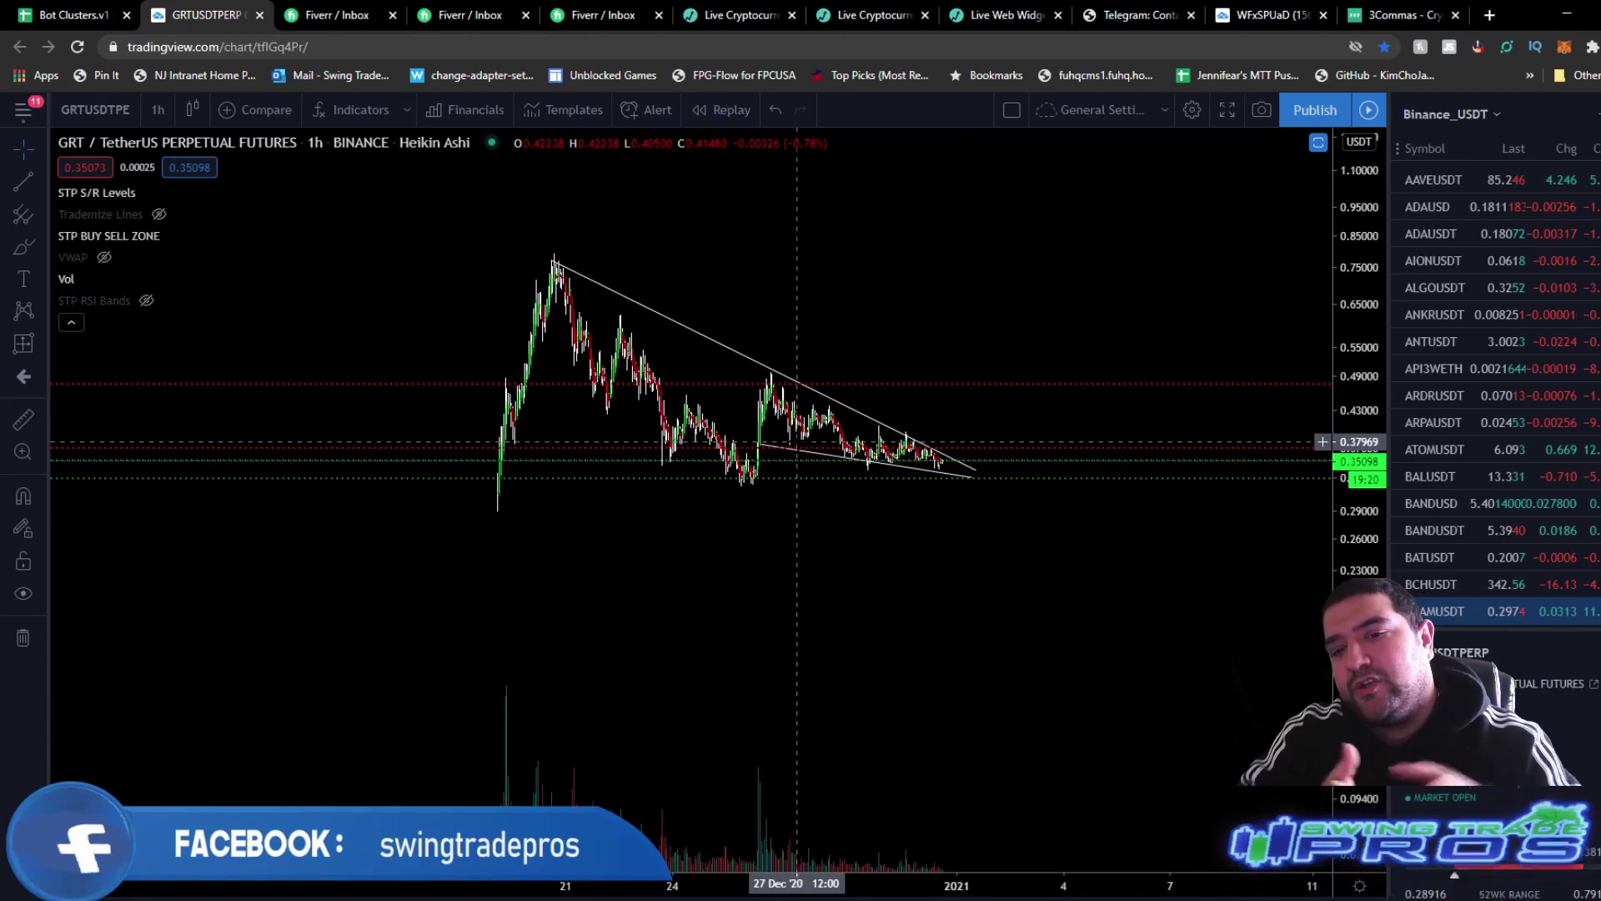
{"action": "double_click", "coordinate": [888, 532]}
{"action": "scroll", "coordinate": [768, 625], "scroll_direction": "up", "scroll_amount": 3}
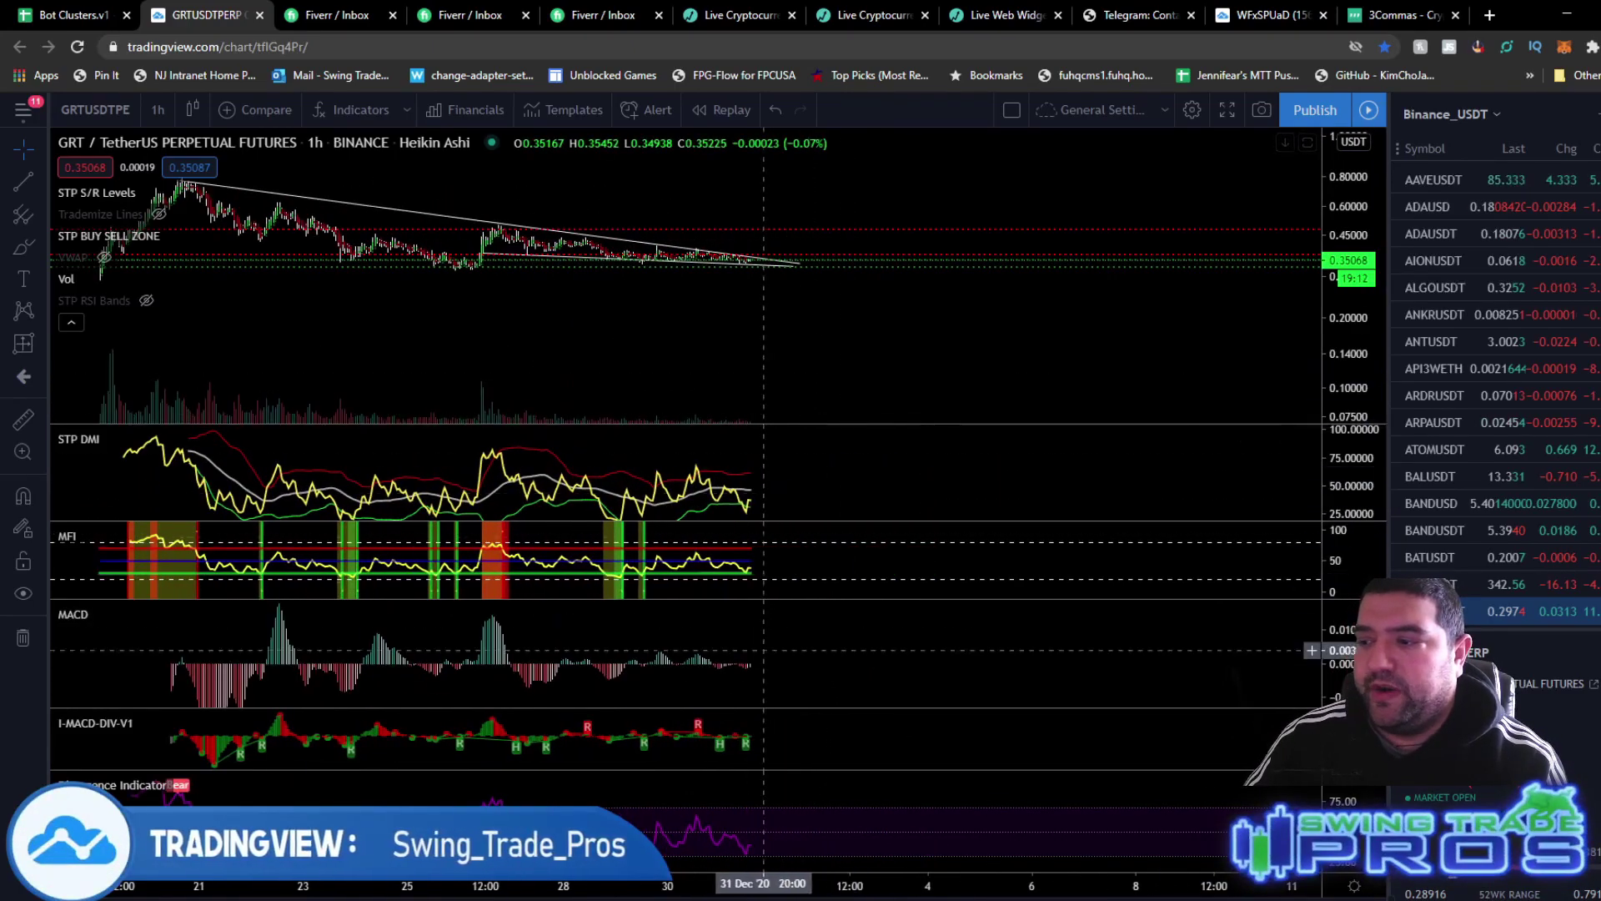
{"action": "double_click", "coordinate": [751, 784]}
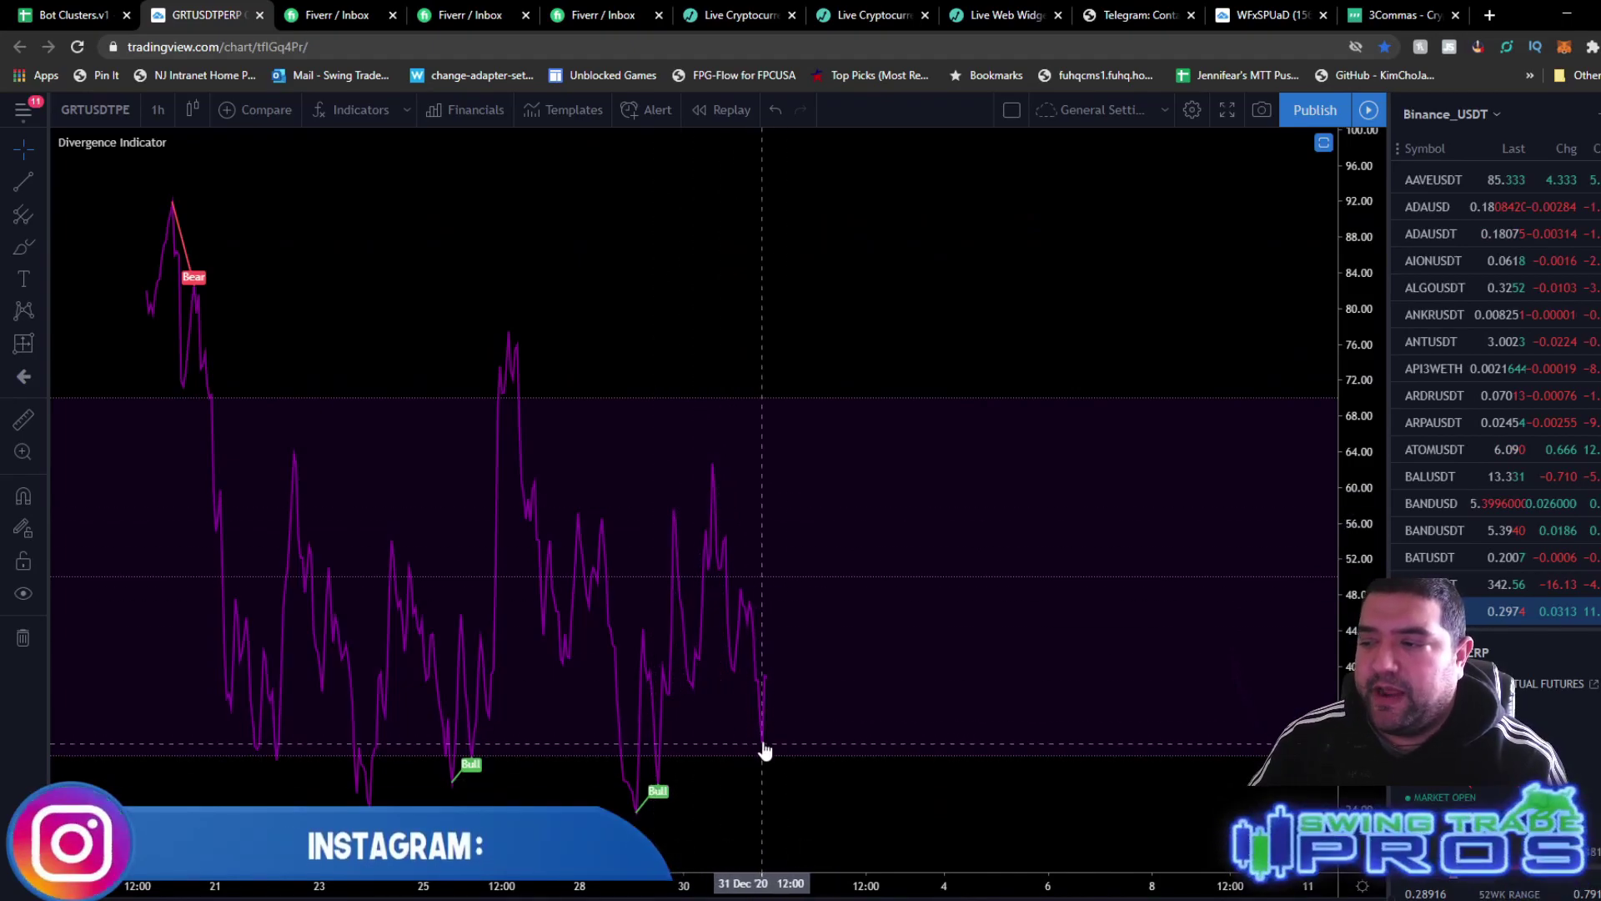
{"action": "double_click", "coordinate": [772, 372]}
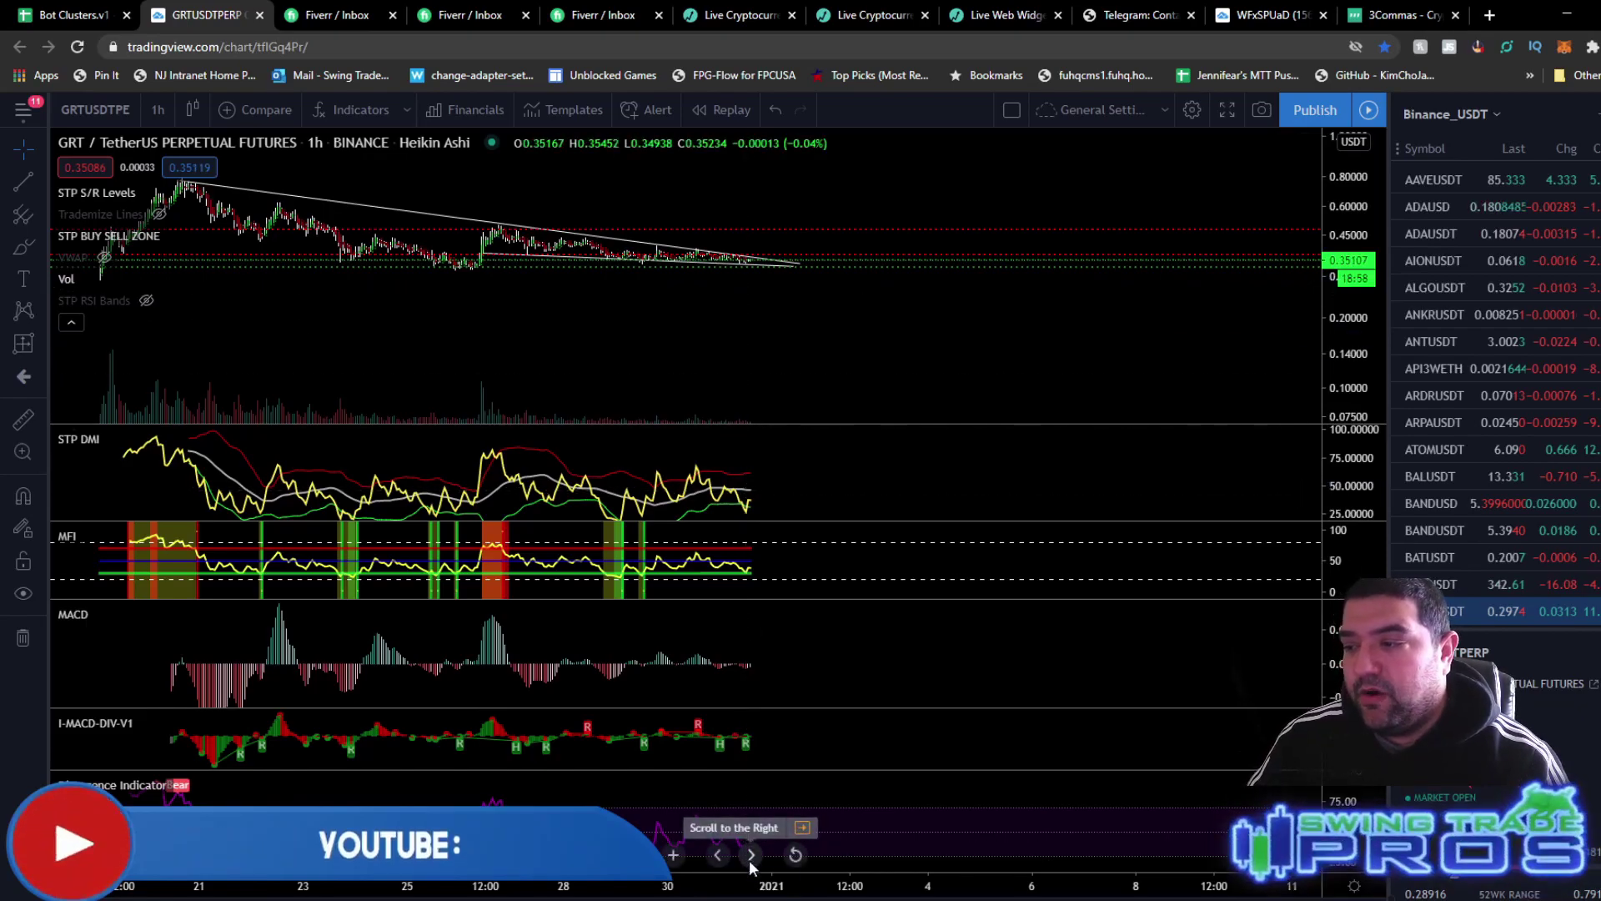
{"action": "double_click", "coordinate": [763, 615]}
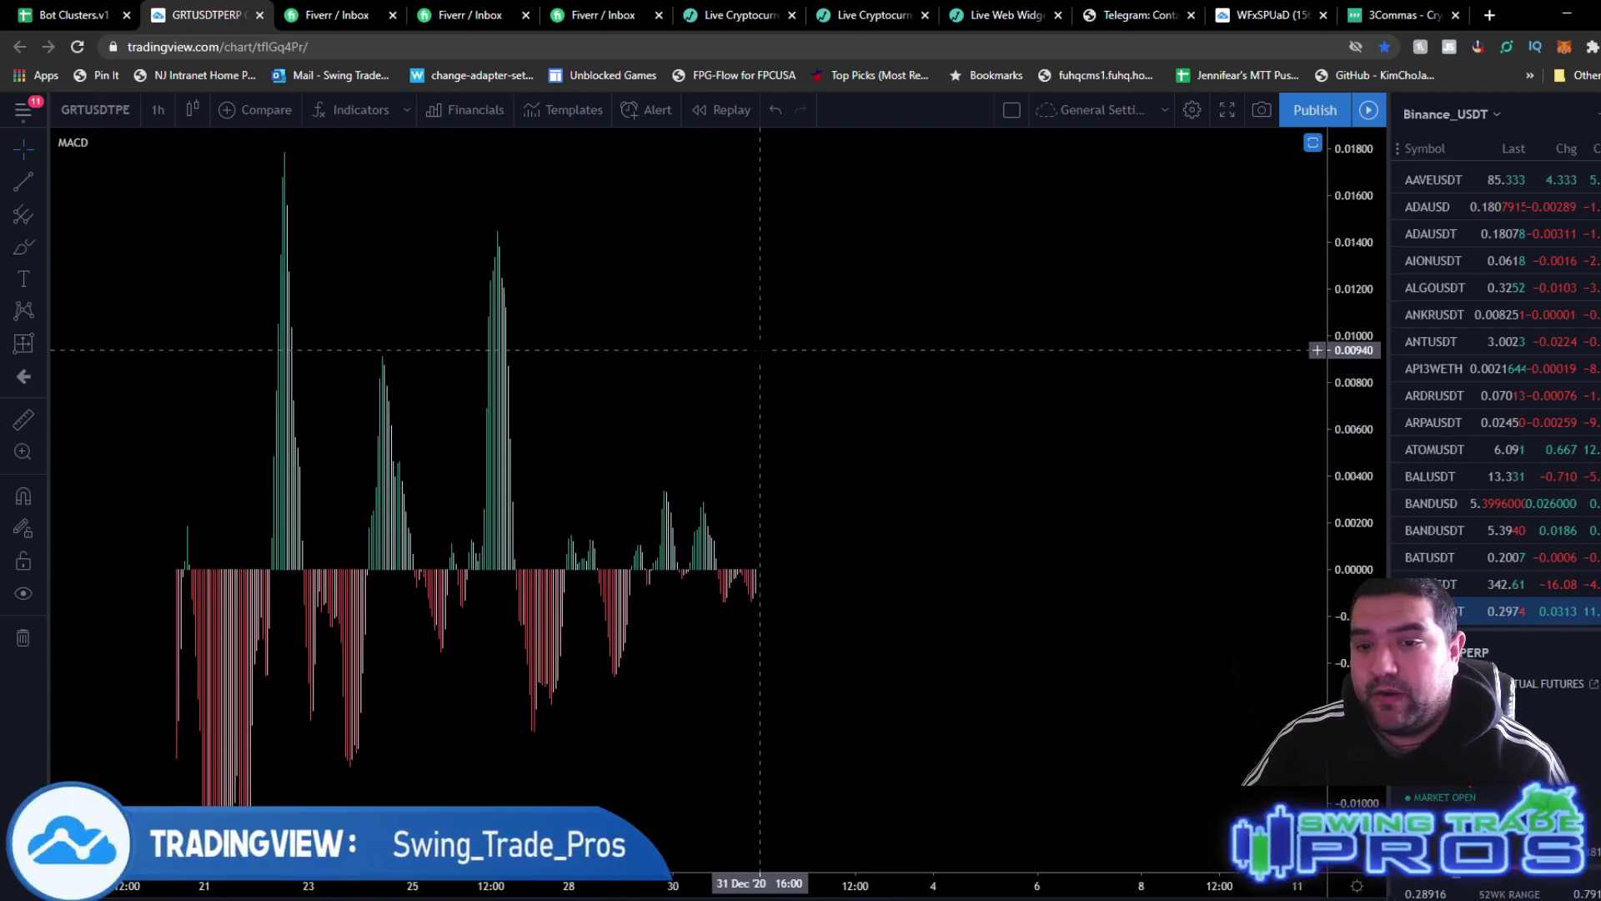
{"action": "double_click", "coordinate": [749, 355]}
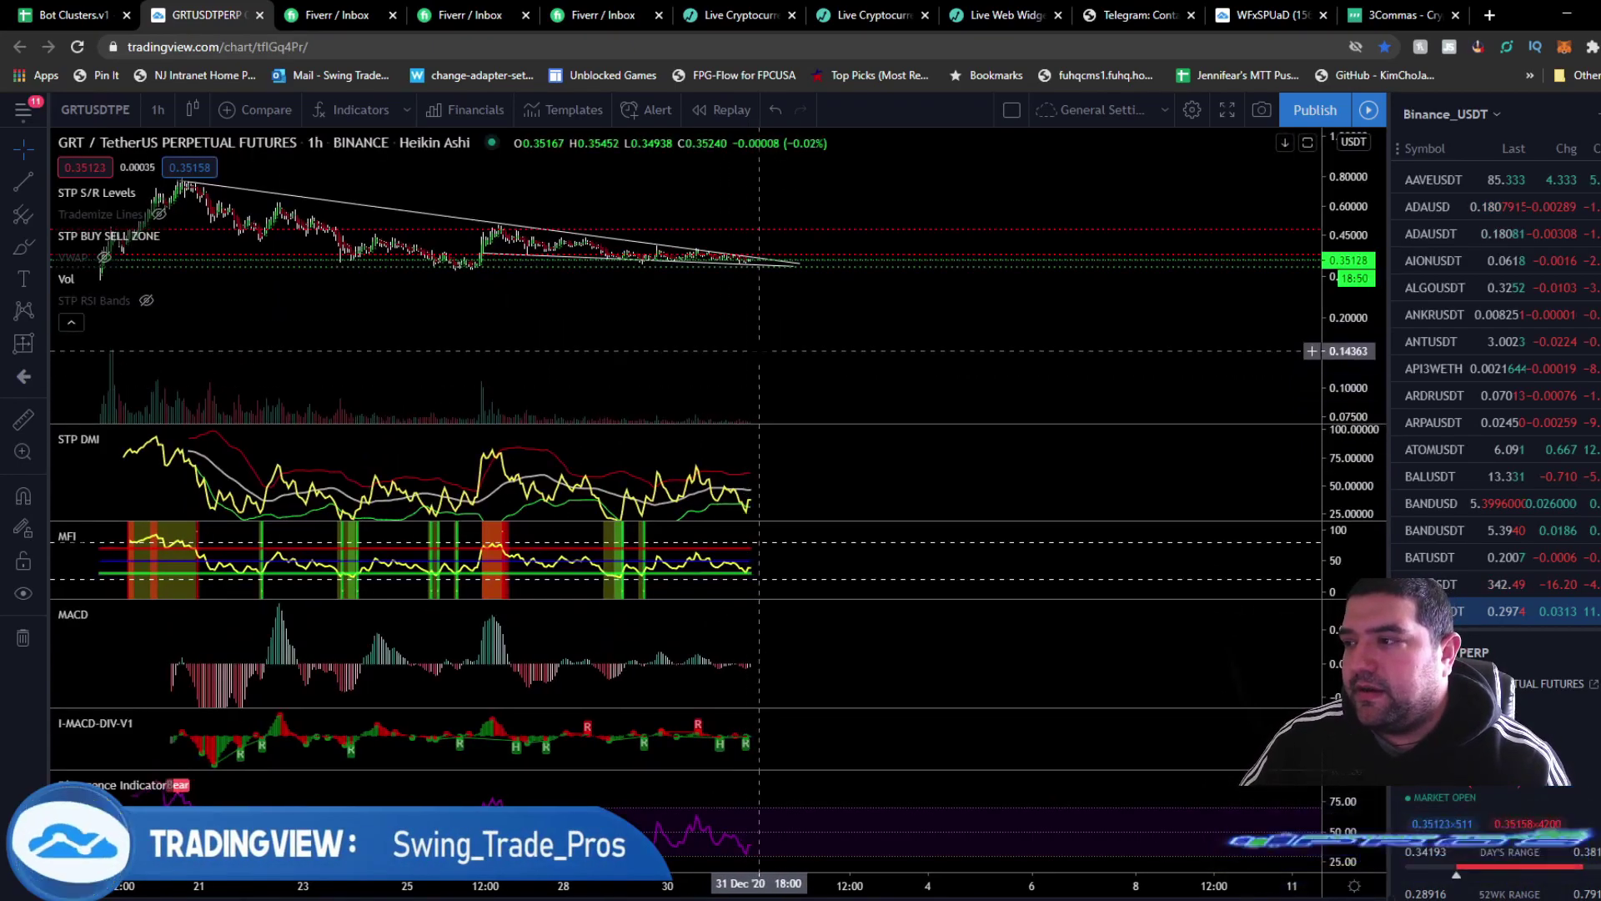
{"action": "double_click", "coordinate": [917, 275]}
{"action": "scroll", "coordinate": [642, 482], "scroll_direction": "up", "scroll_amount": 5}
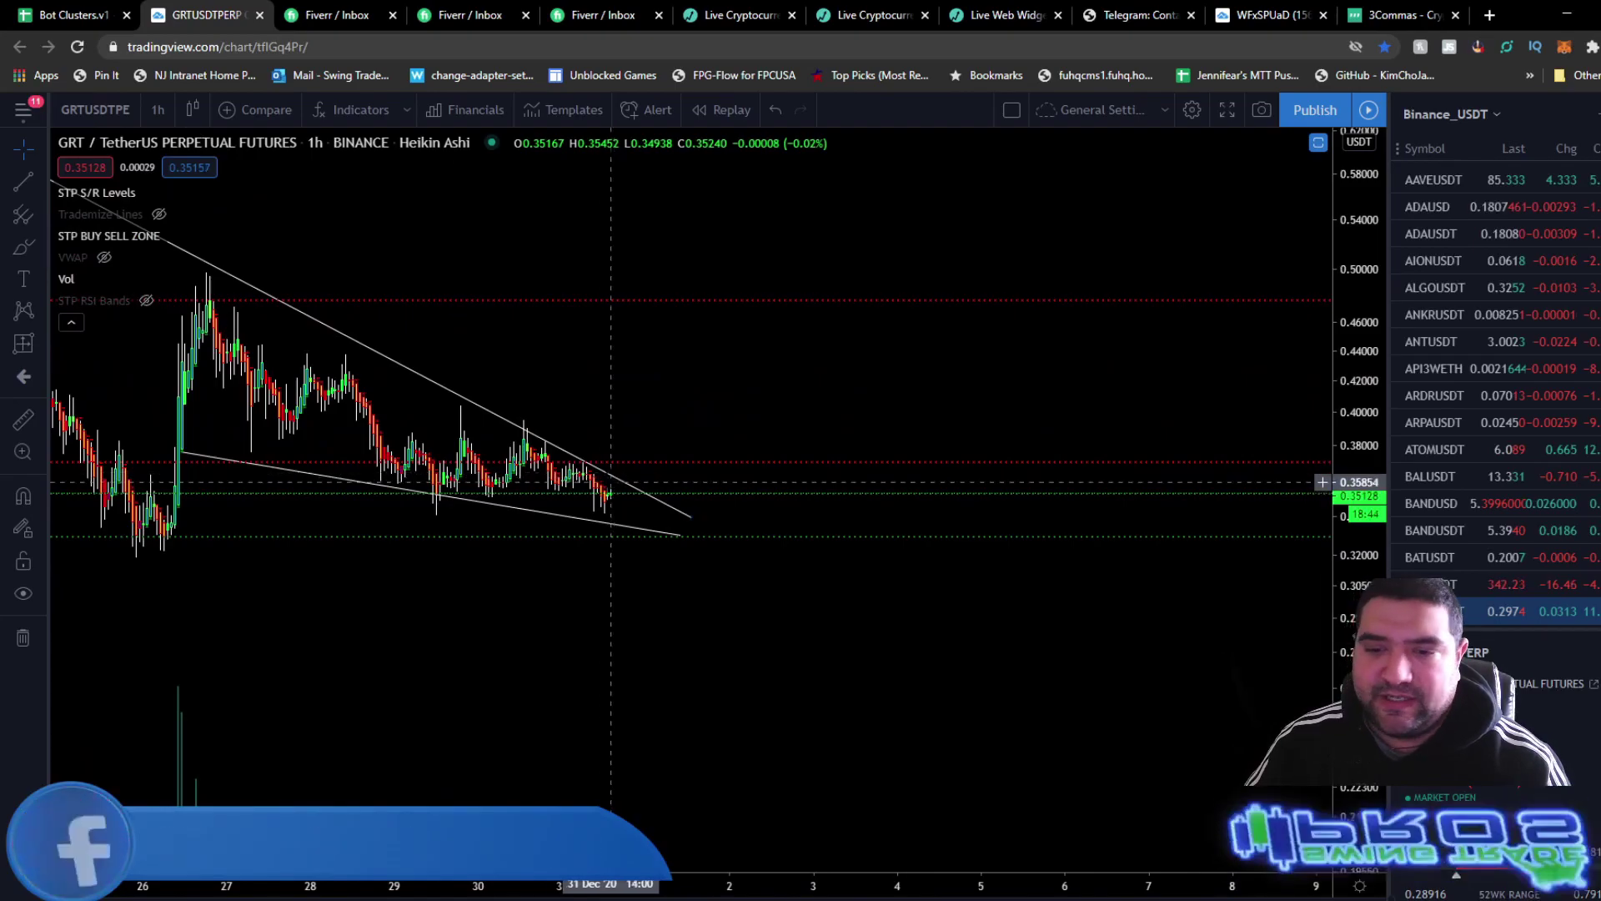
- Fit the whole wedge into the price scale and switch the chart to the 4-hour interval
{"action": "scroll", "coordinate": [605, 497], "scroll_direction": "down", "scroll_amount": 5}
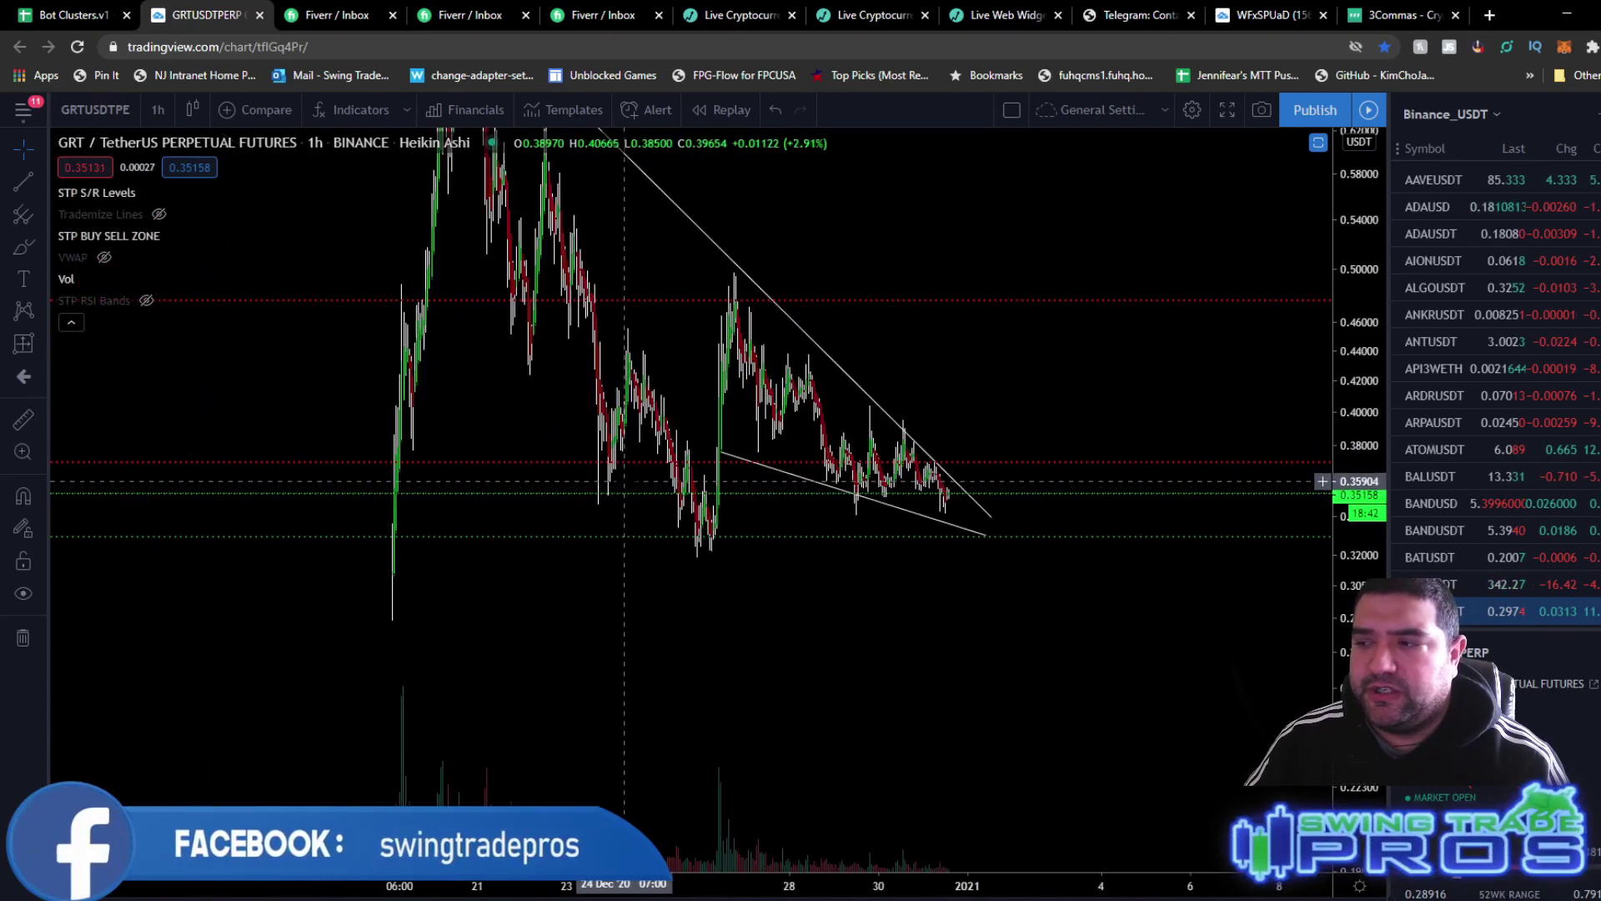
{"action": "left_click_drag", "start_coordinate": [1350, 293], "coordinate": [1350, 350]}
{"action": "scroll", "coordinate": [528, 388], "scroll_direction": "down", "scroll_amount": 5}
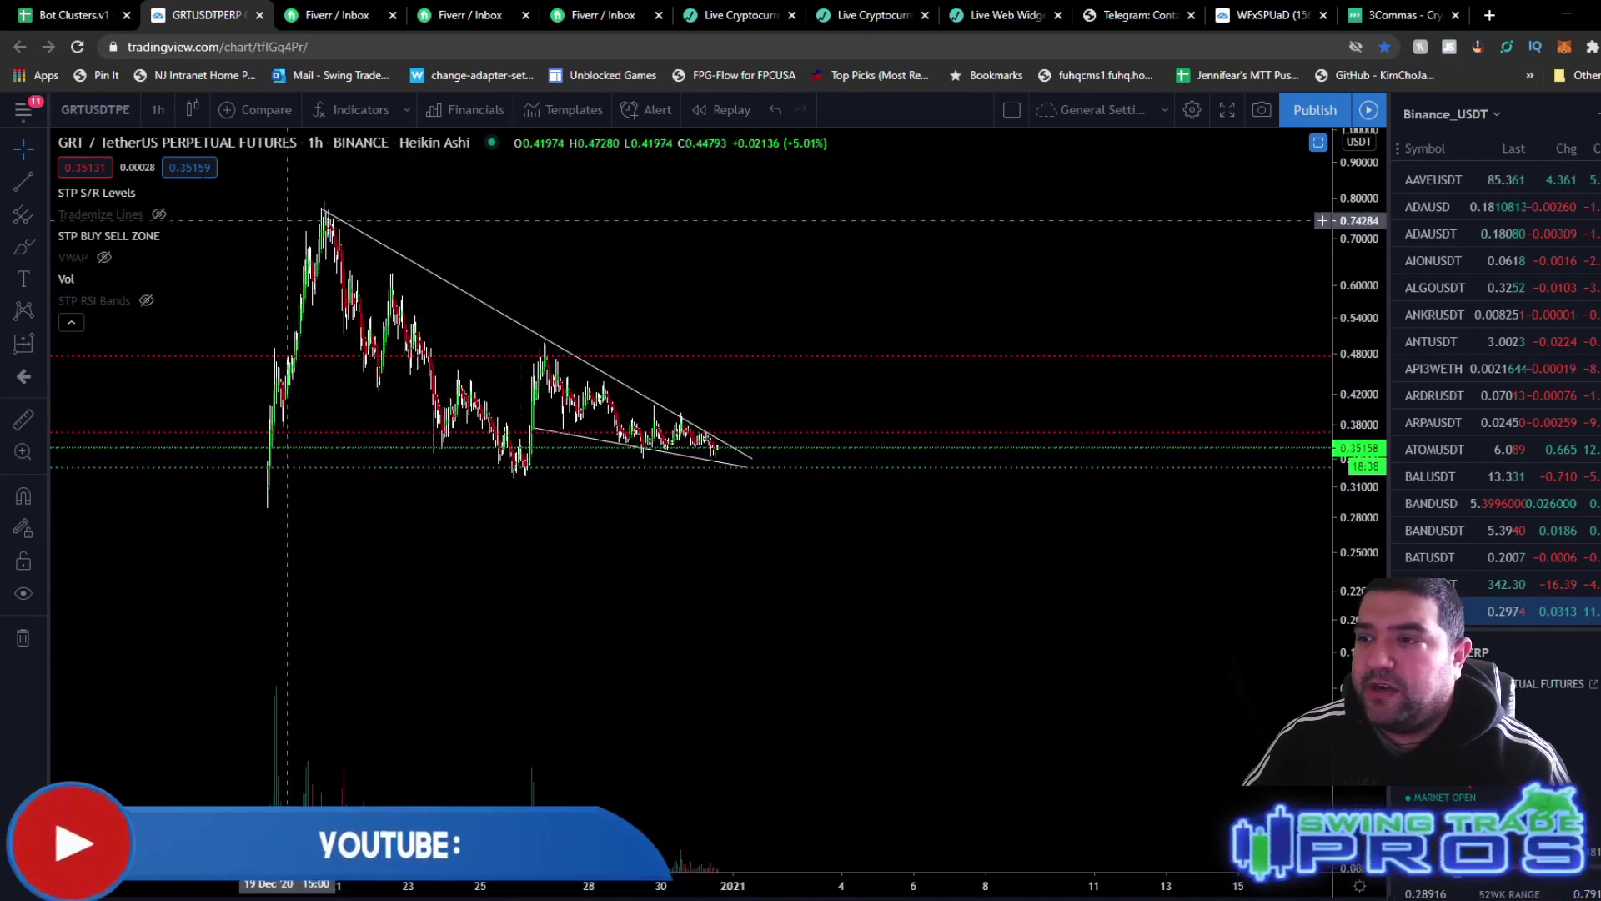
{"action": "left_click", "coordinate": [156, 113]}
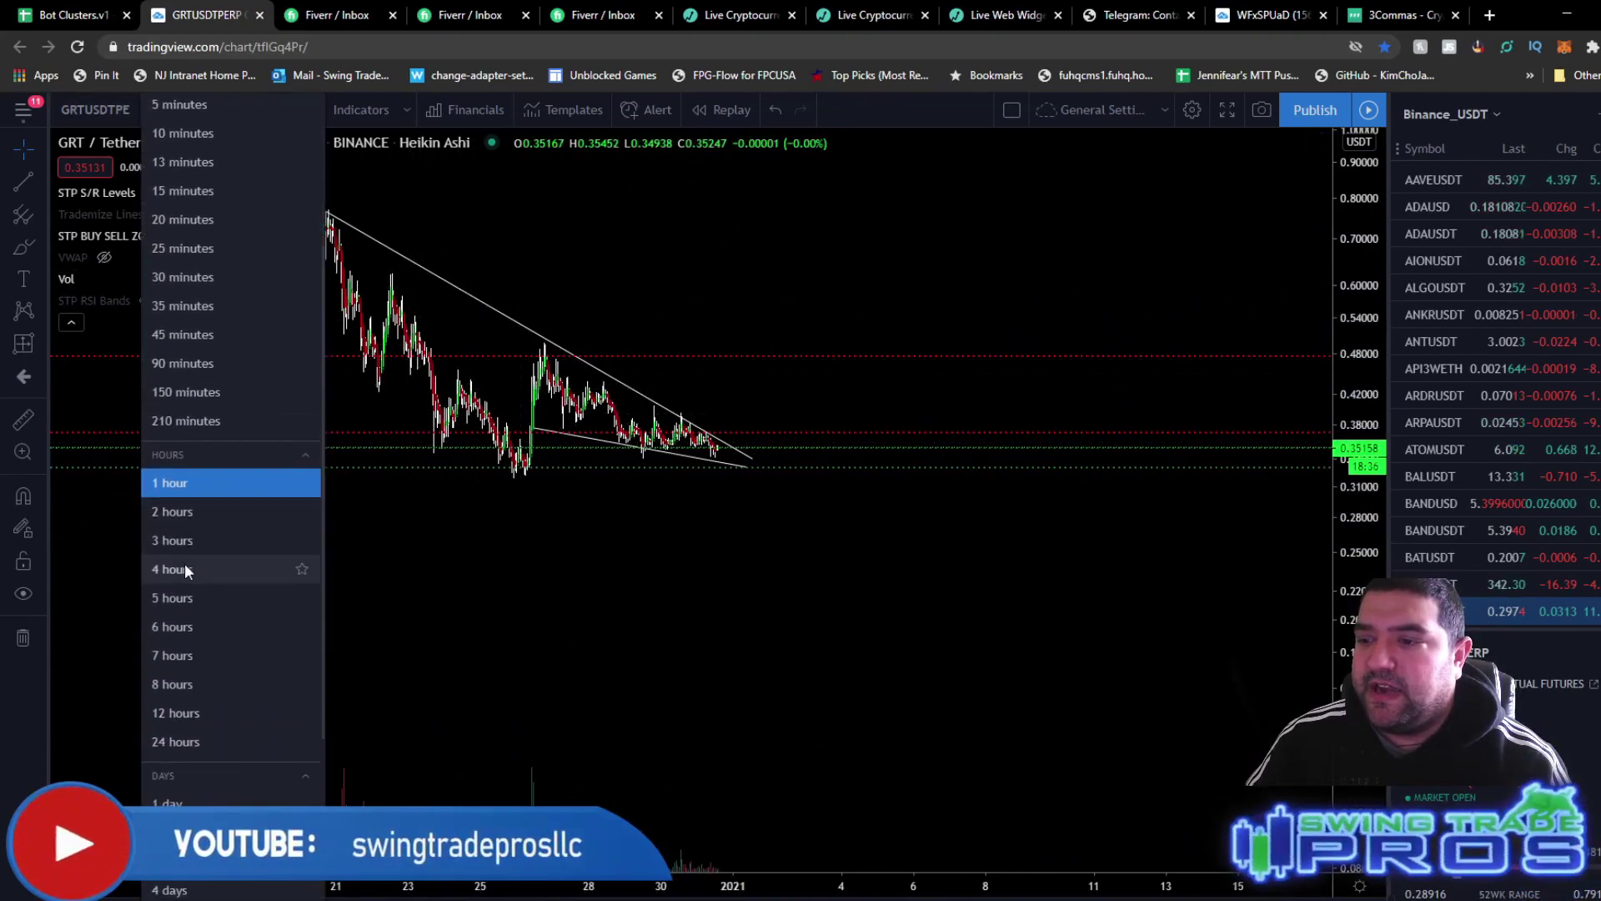
{"action": "left_click", "coordinate": [184, 563]}
{"action": "scroll", "coordinate": [588, 397], "scroll_direction": "up", "scroll_amount": 8}
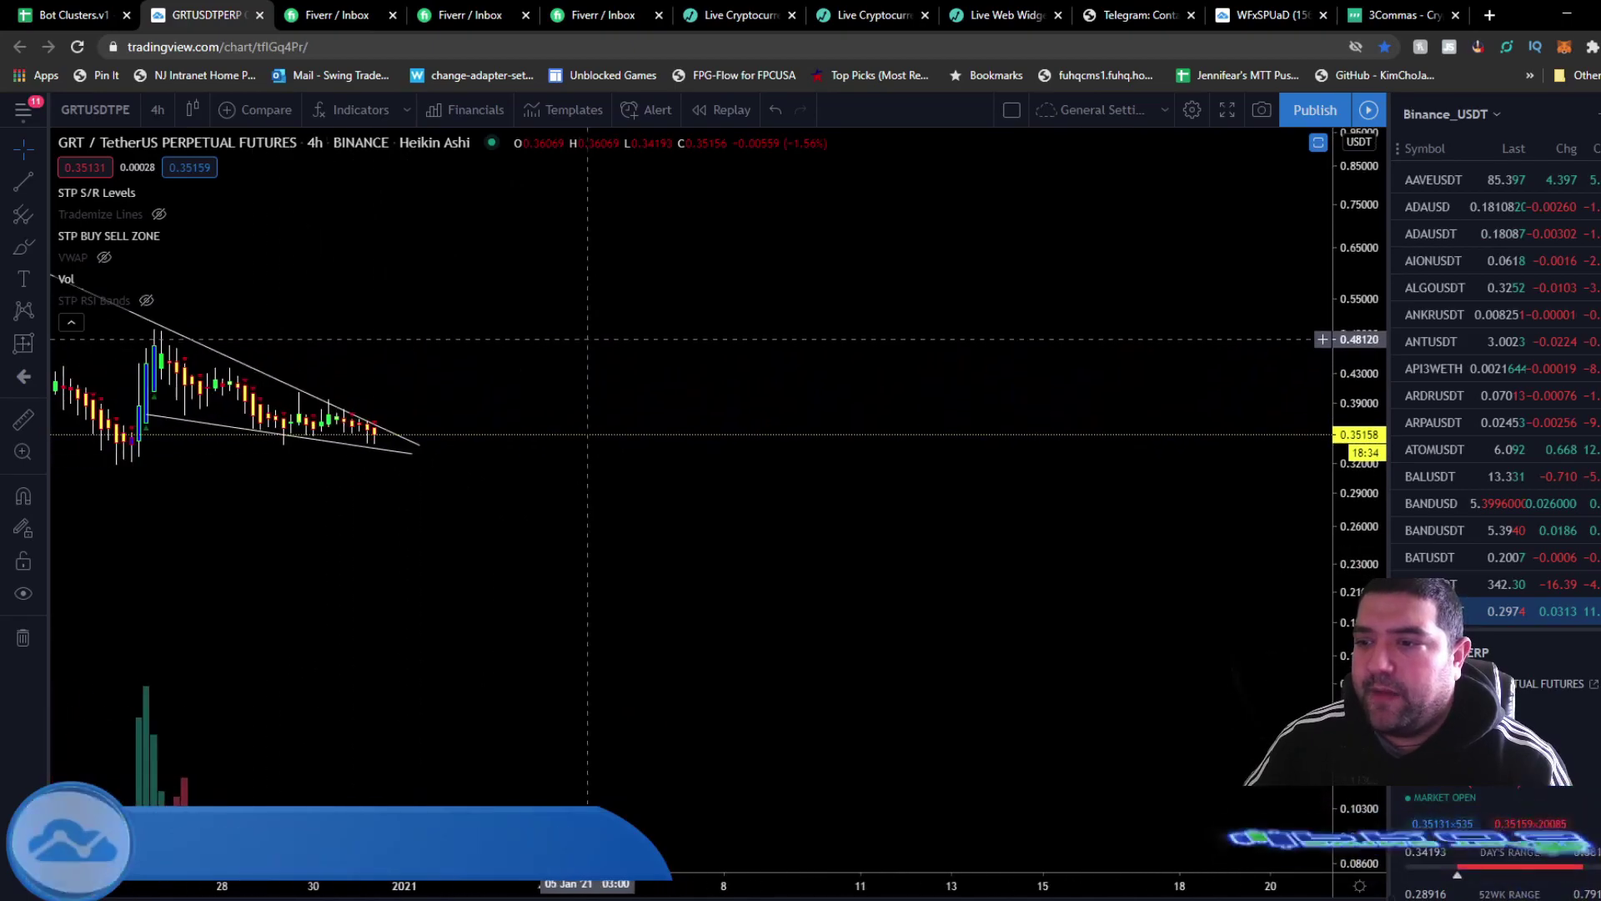
- Examine the 4-hour MACD histogram at full size and restore all the indicator panes
{"action": "double_click", "coordinate": [674, 313]}
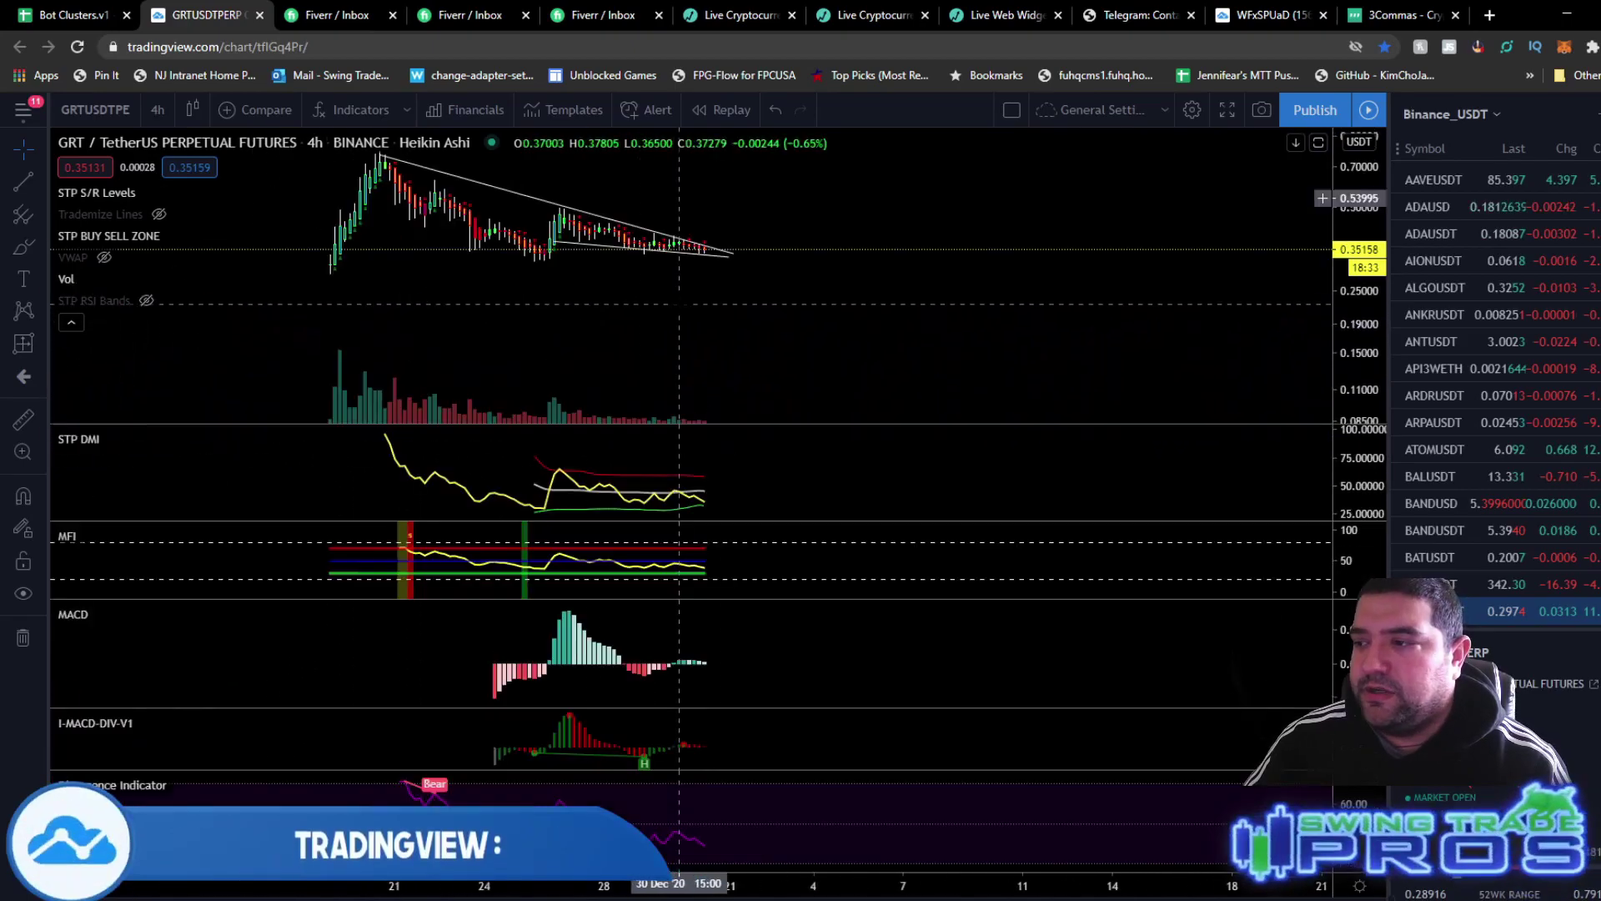
{"action": "double_click", "coordinate": [728, 657]}
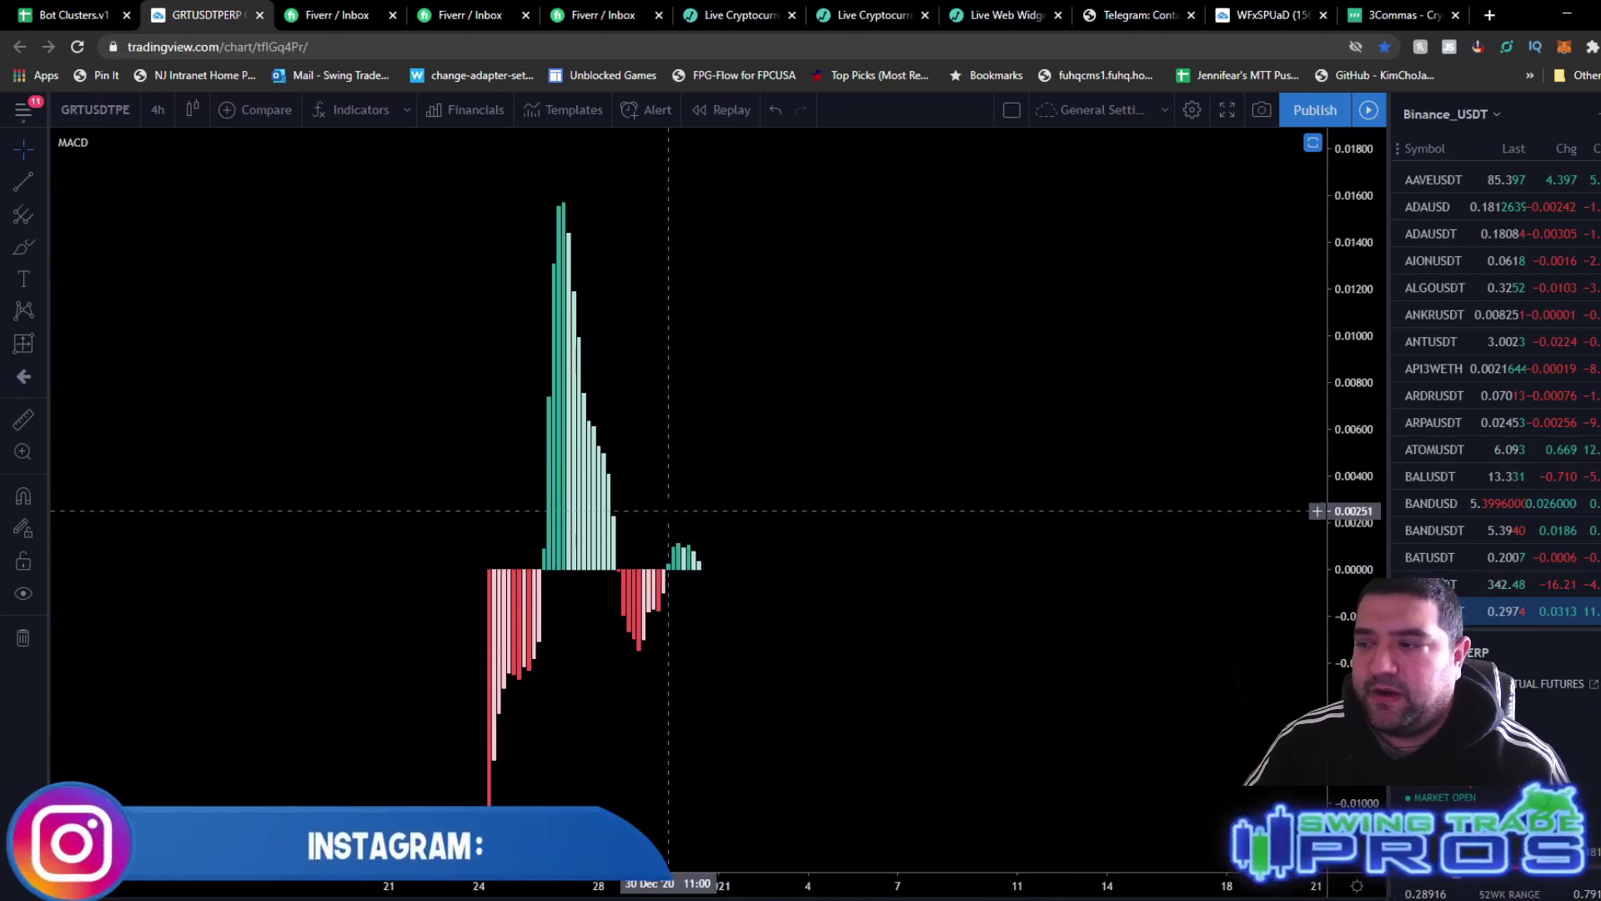
{"action": "double_click", "coordinate": [733, 326]}
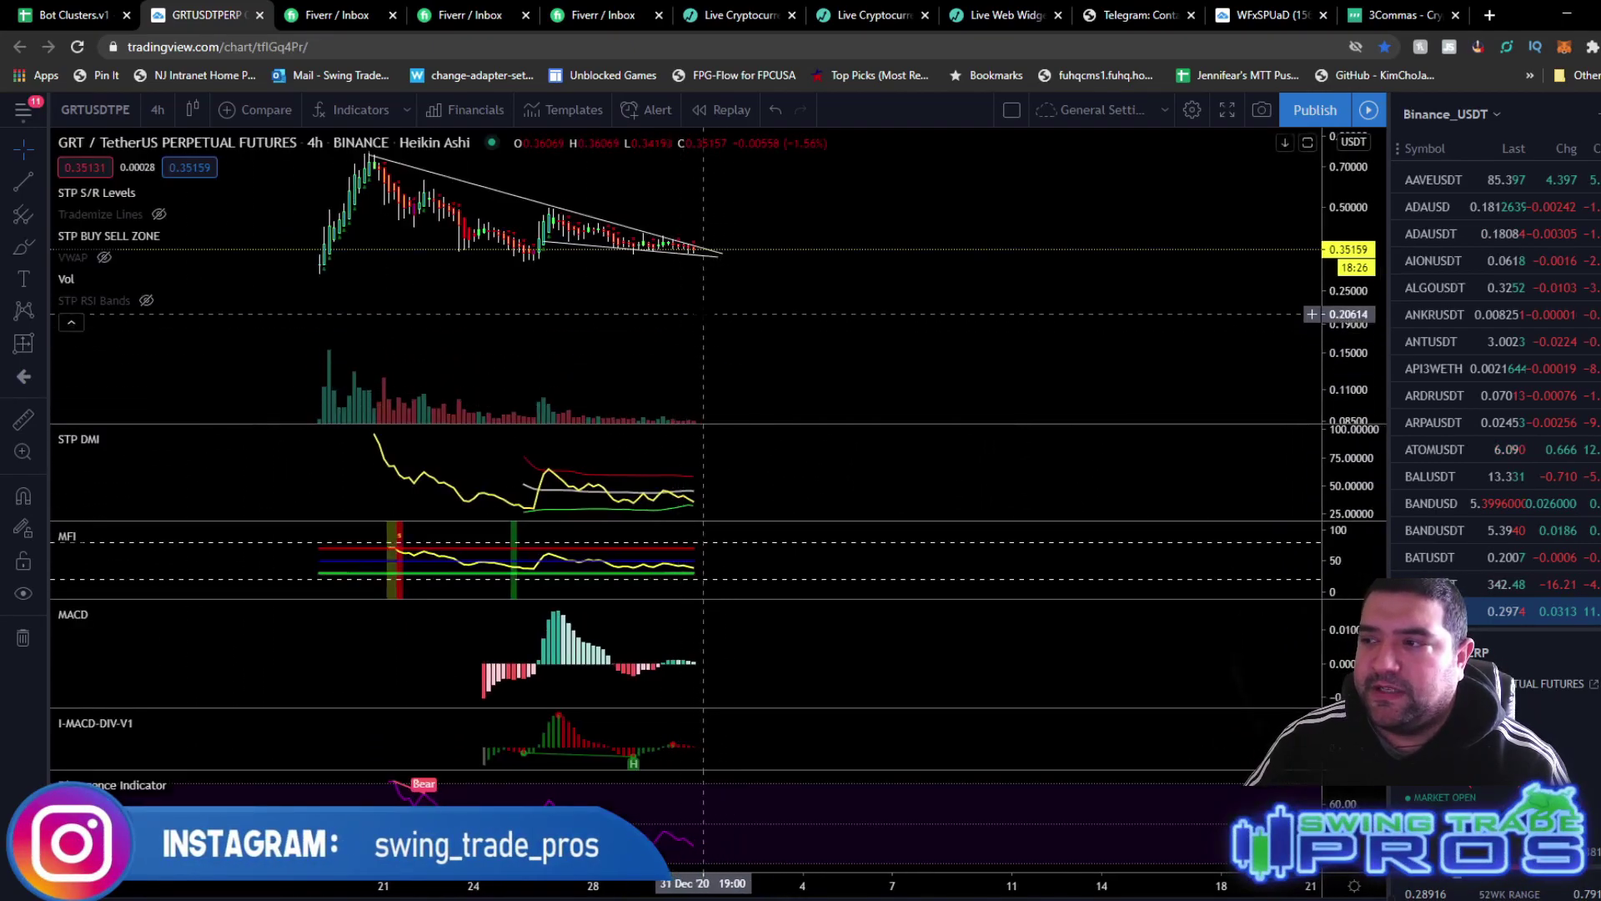
- Maximize the price pane and draw a descending trend line from the 19 December volume peak to the latest volume bars
{"action": "double_click", "coordinate": [728, 342]}
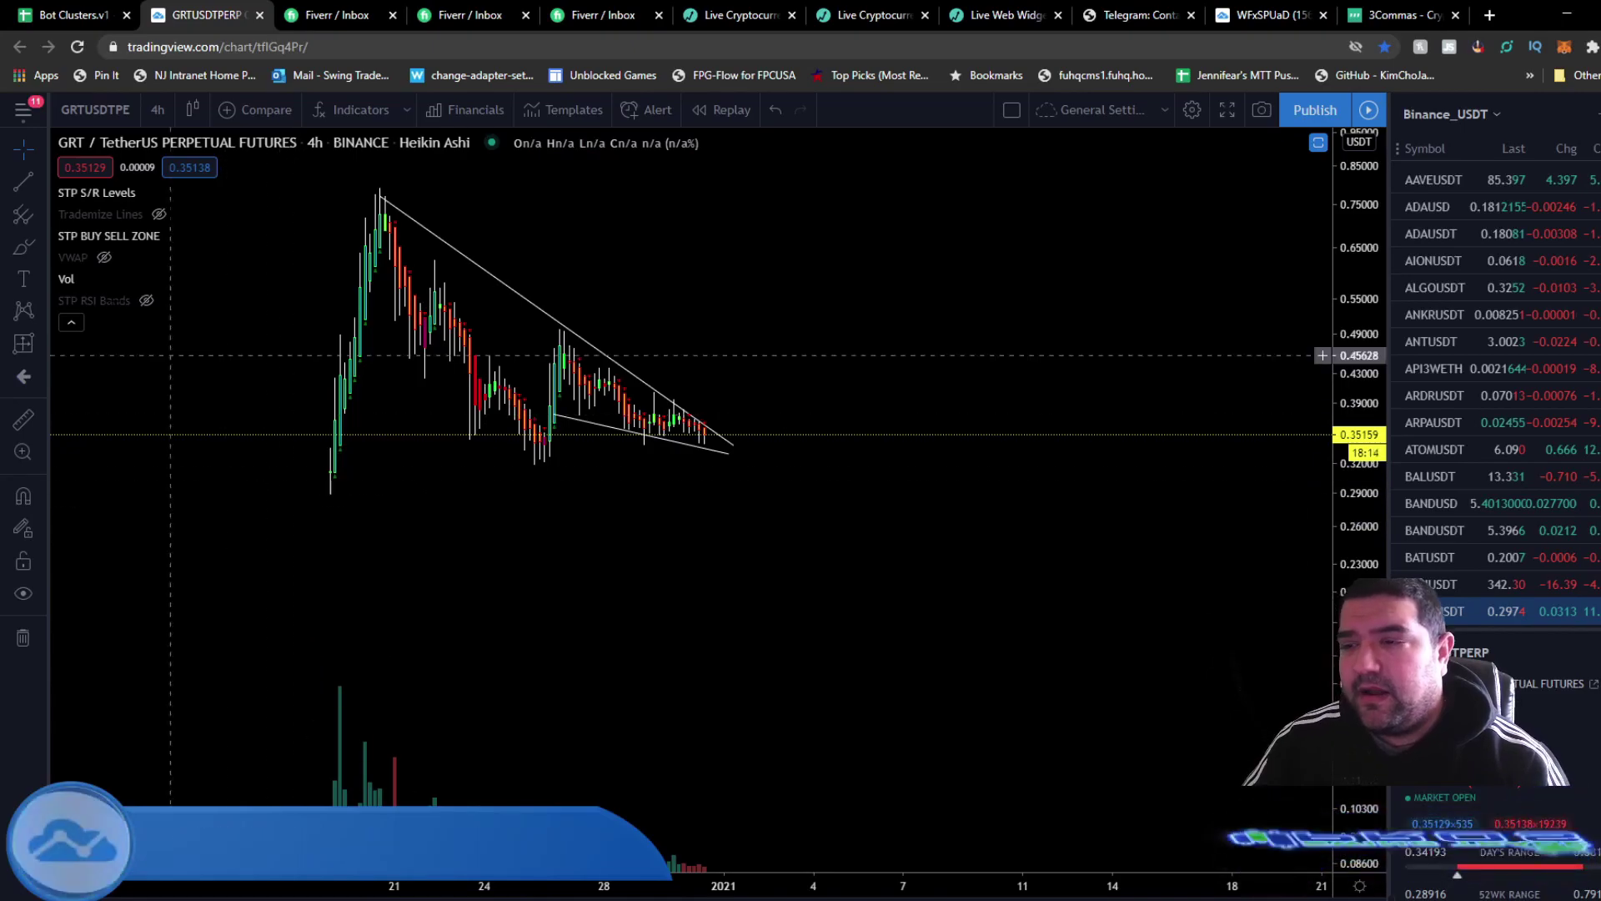
{"action": "left_click", "coordinate": [23, 191]}
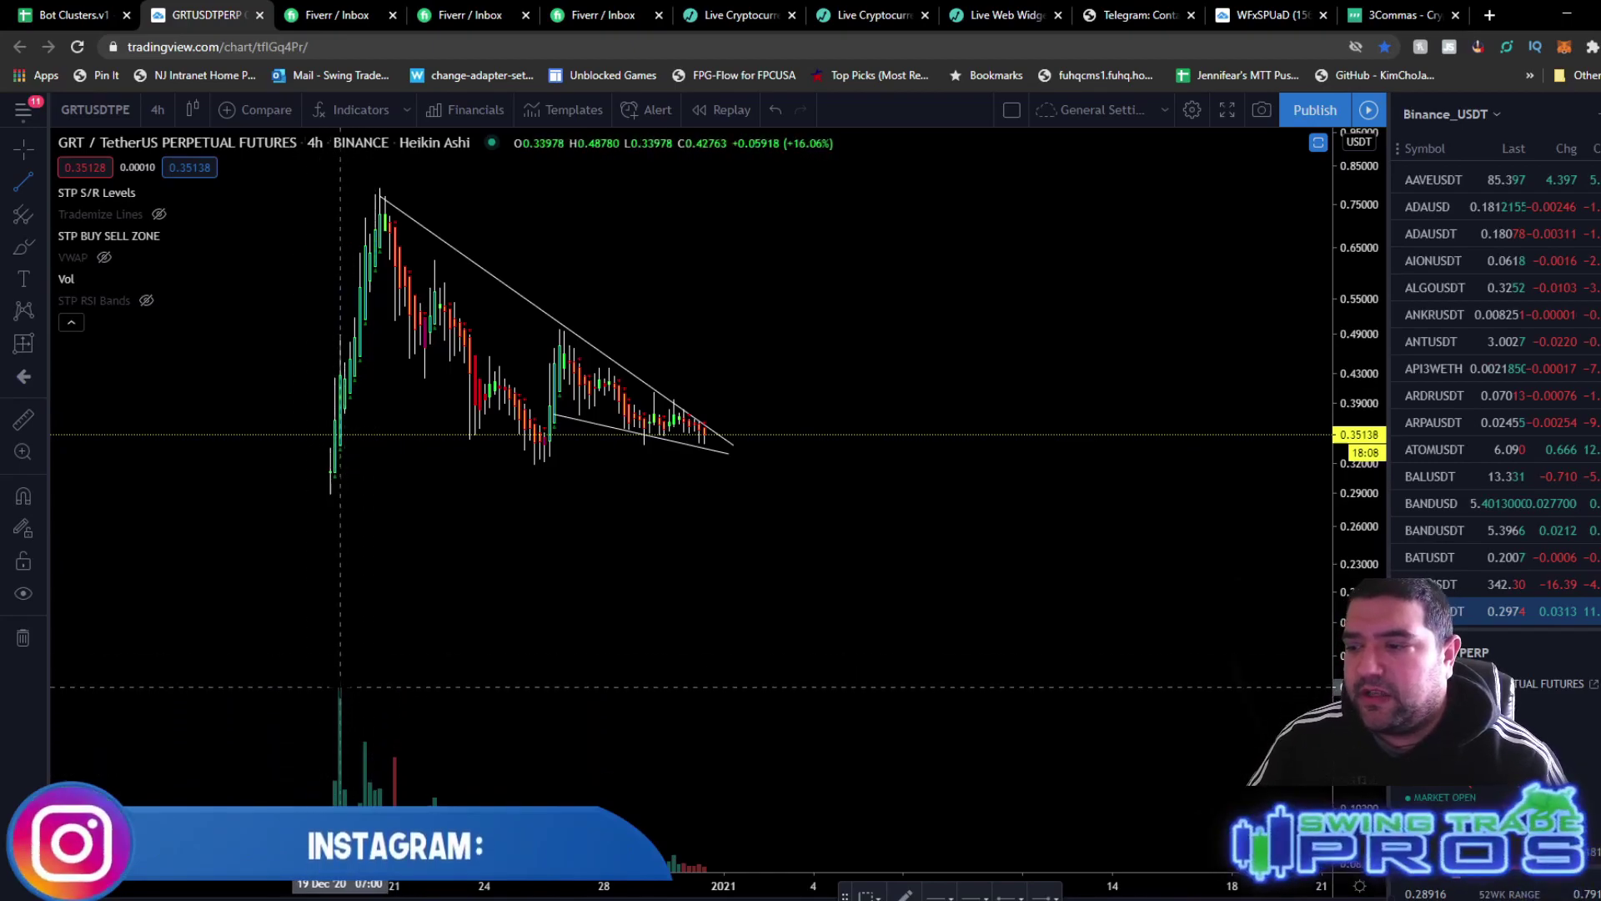
{"action": "left_click", "coordinate": [714, 867]}
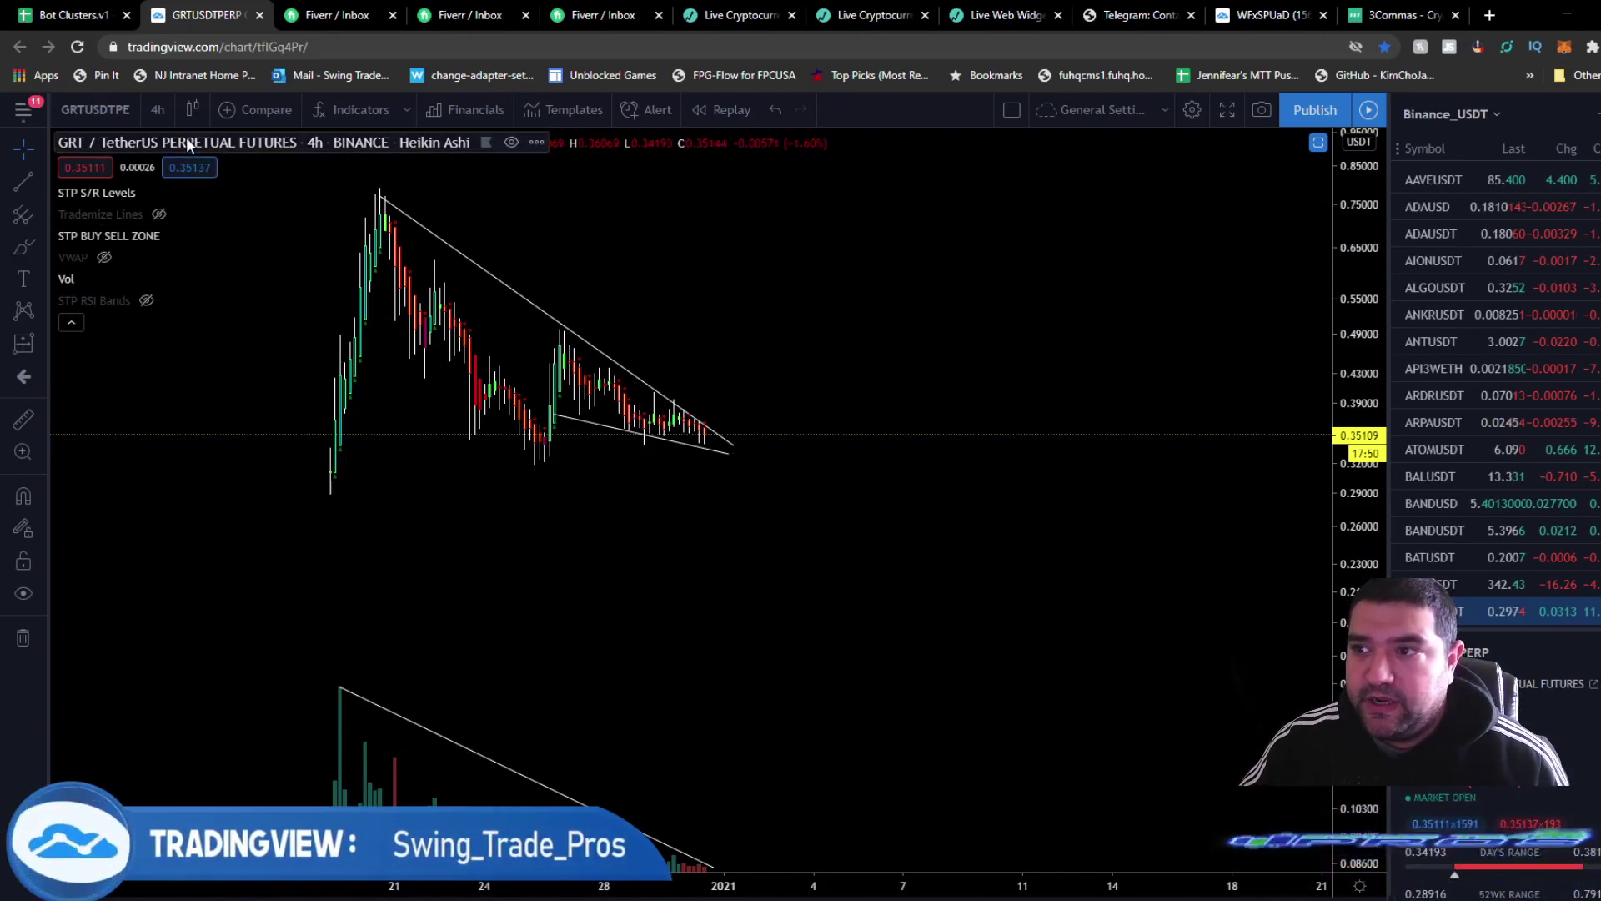
- Return the chart from the 4-hour to the 1-hour interval
{"action": "left_click", "coordinate": [165, 115]}
{"action": "scroll", "coordinate": [238, 344], "scroll_direction": "down", "scroll_amount": 5}
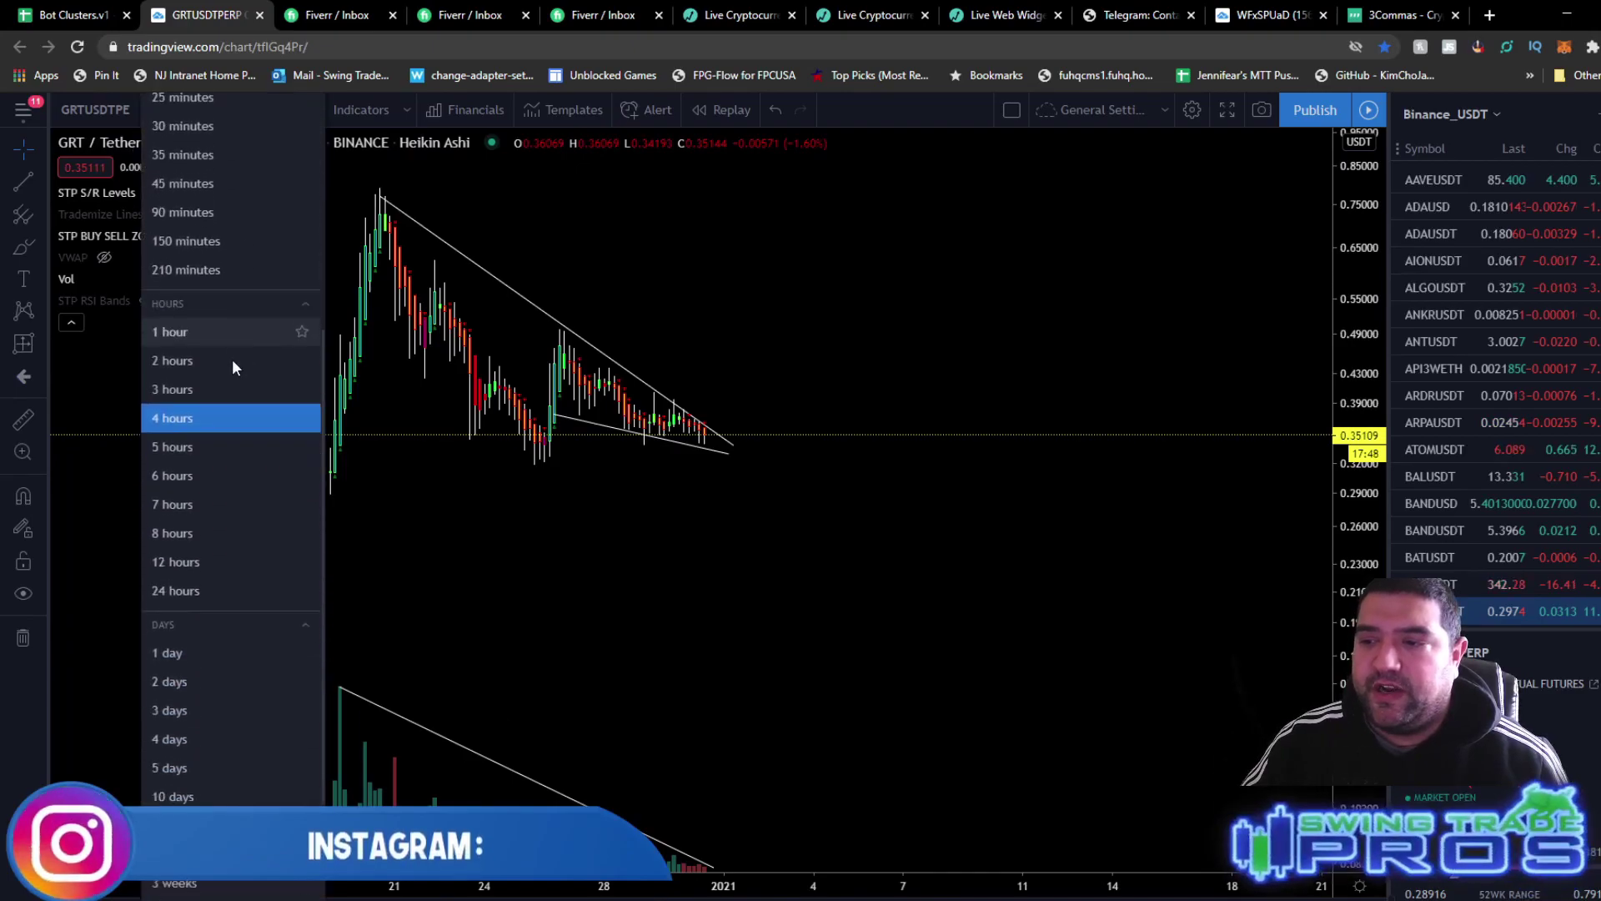
{"action": "scroll", "coordinate": [202, 304], "scroll_direction": "up", "scroll_amount": 1}
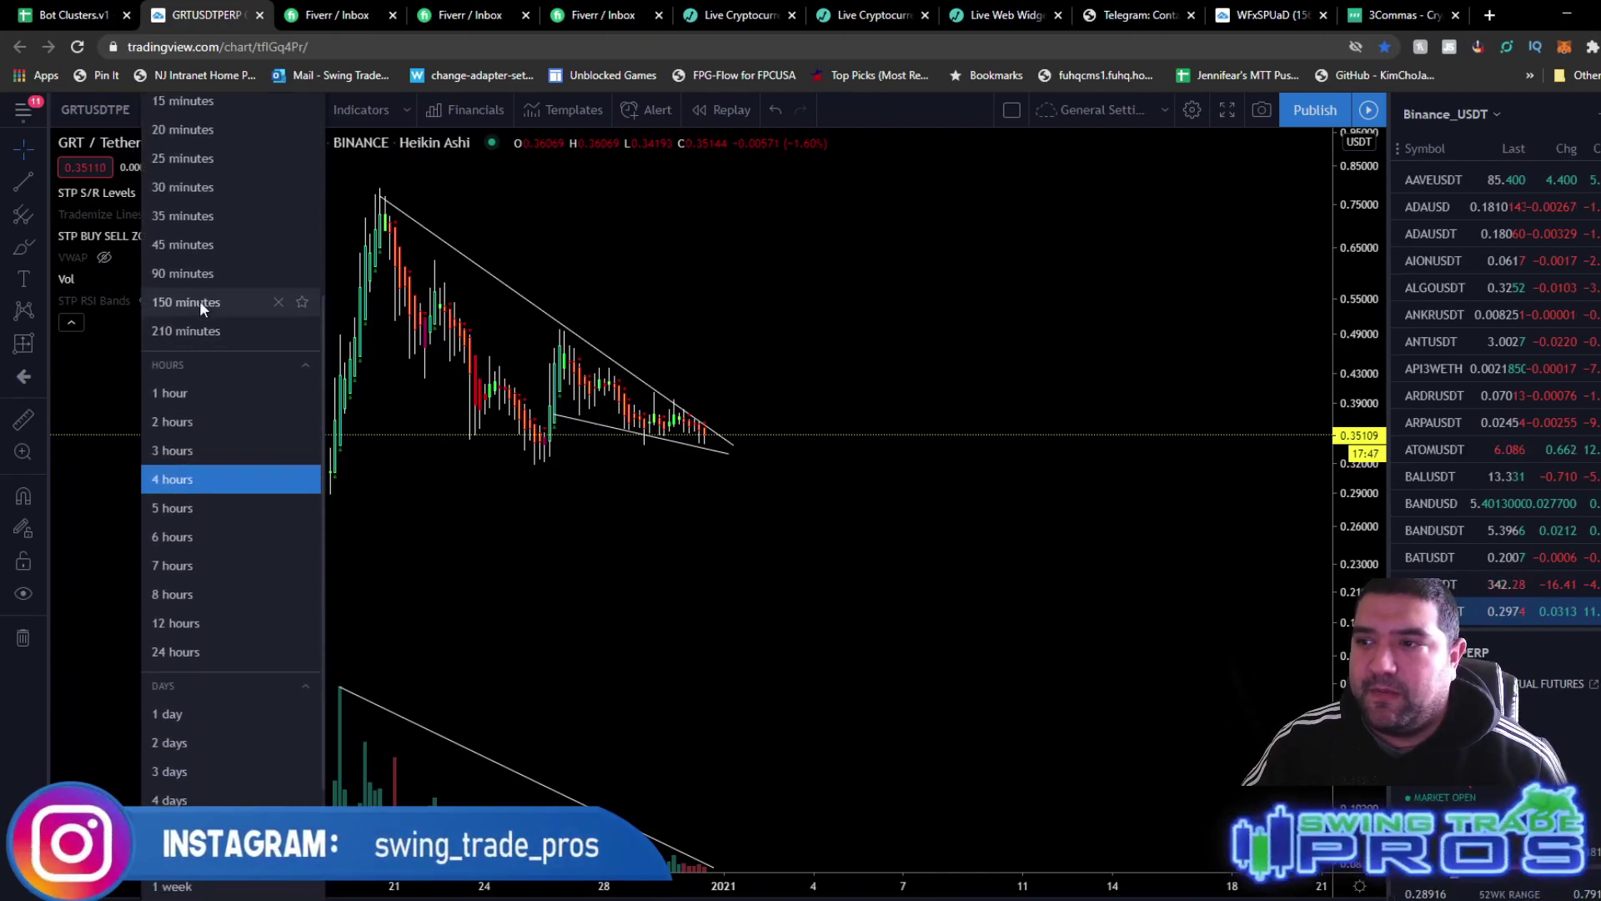
{"action": "left_click", "coordinate": [197, 389]}
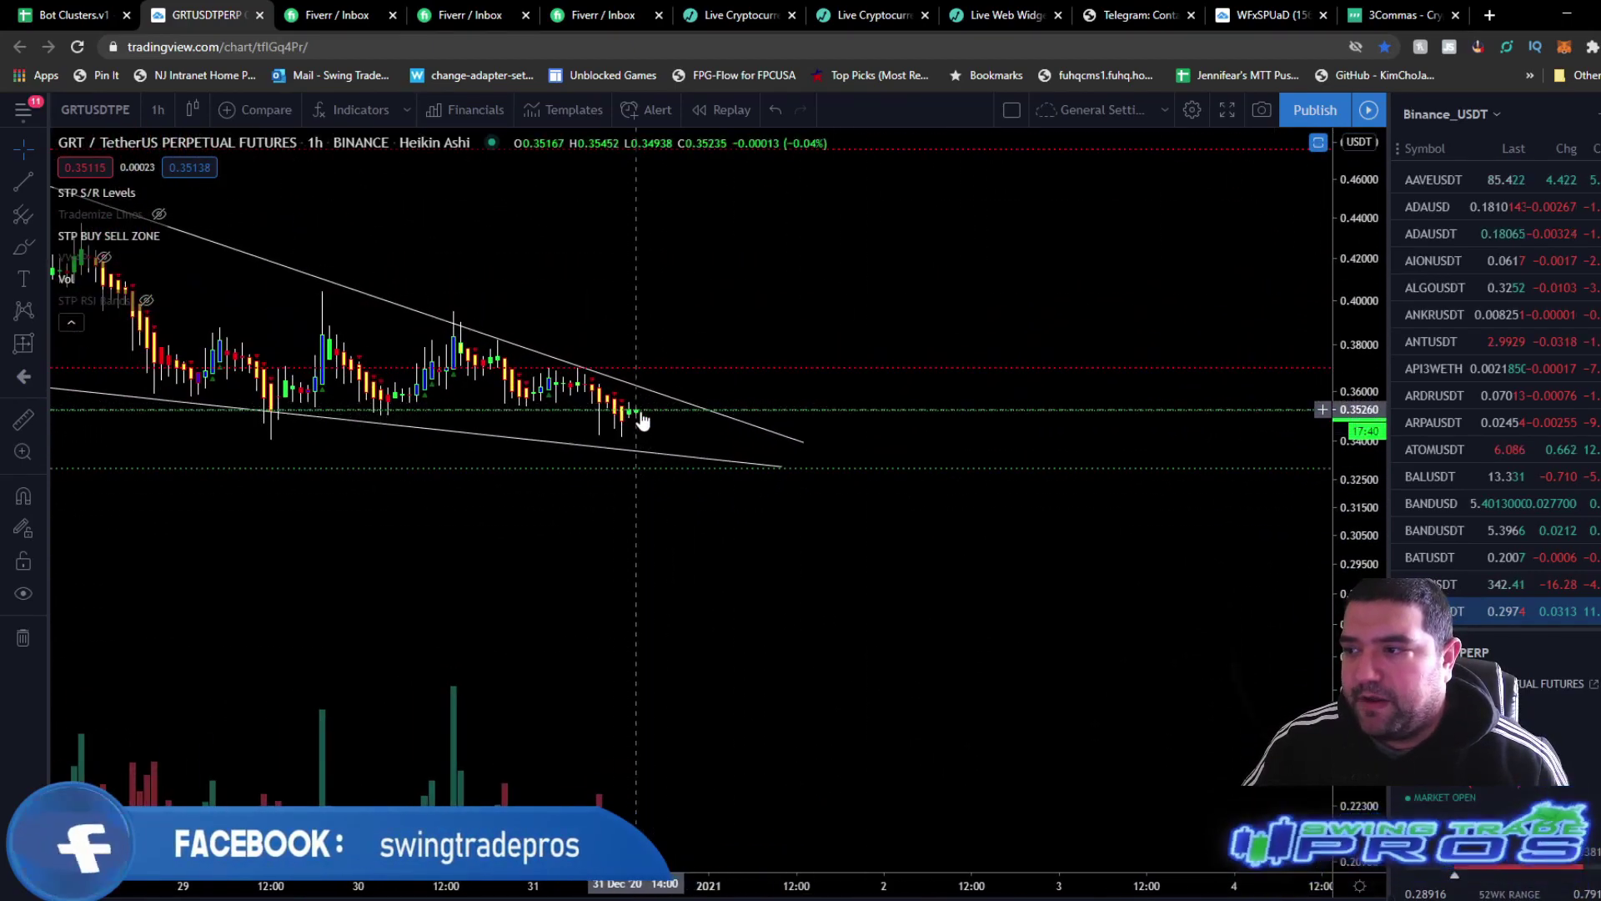
- Draw a Fib Retracement from the 26 December high at about 0.49768 down to the recent low at about 0.34049
{"action": "scroll", "coordinate": [386, 360], "scroll_direction": "down", "scroll_amount": 1}
{"action": "scroll", "coordinate": [386, 361], "scroll_direction": "down", "scroll_amount": 2}
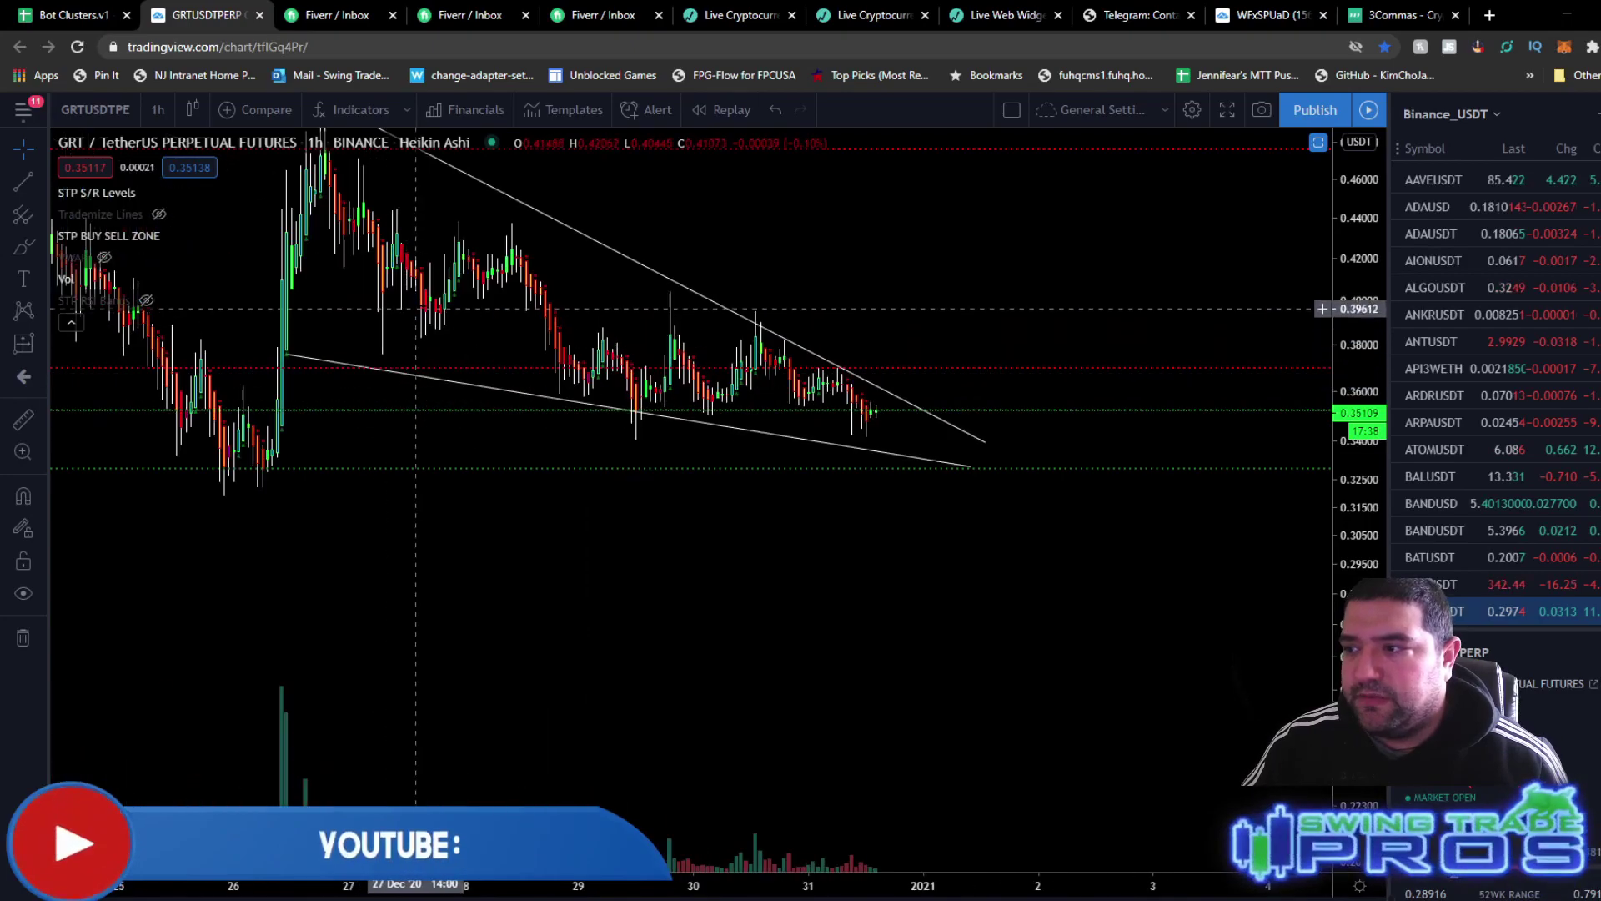
{"action": "scroll", "coordinate": [654, 277], "scroll_direction": "down", "scroll_amount": 3}
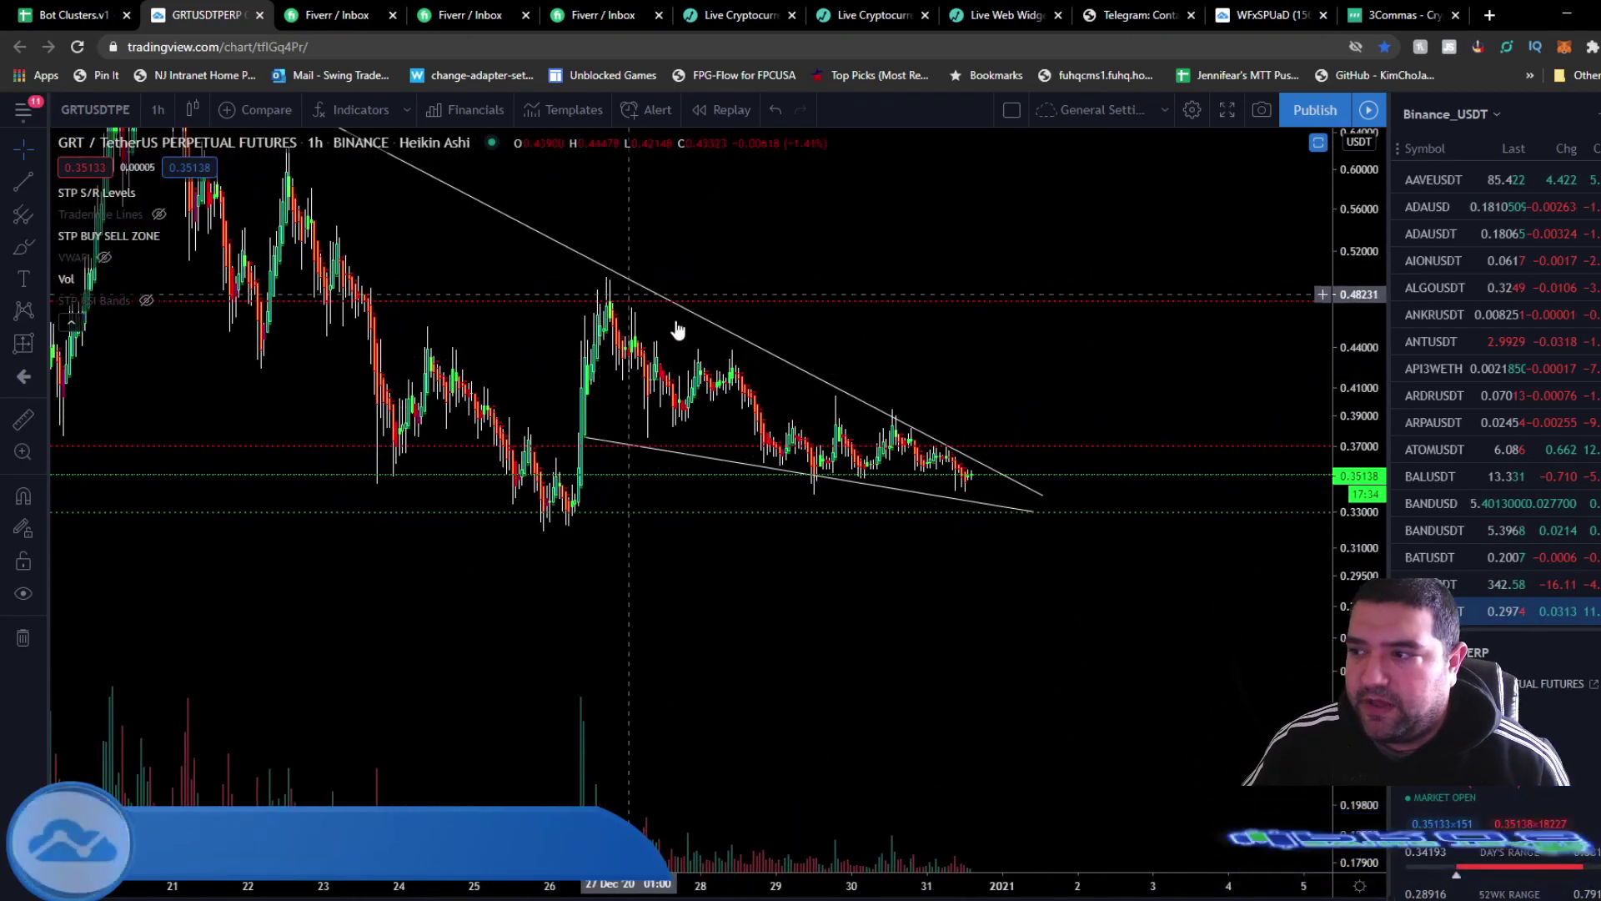
{"action": "left_click", "coordinate": [40, 215]}
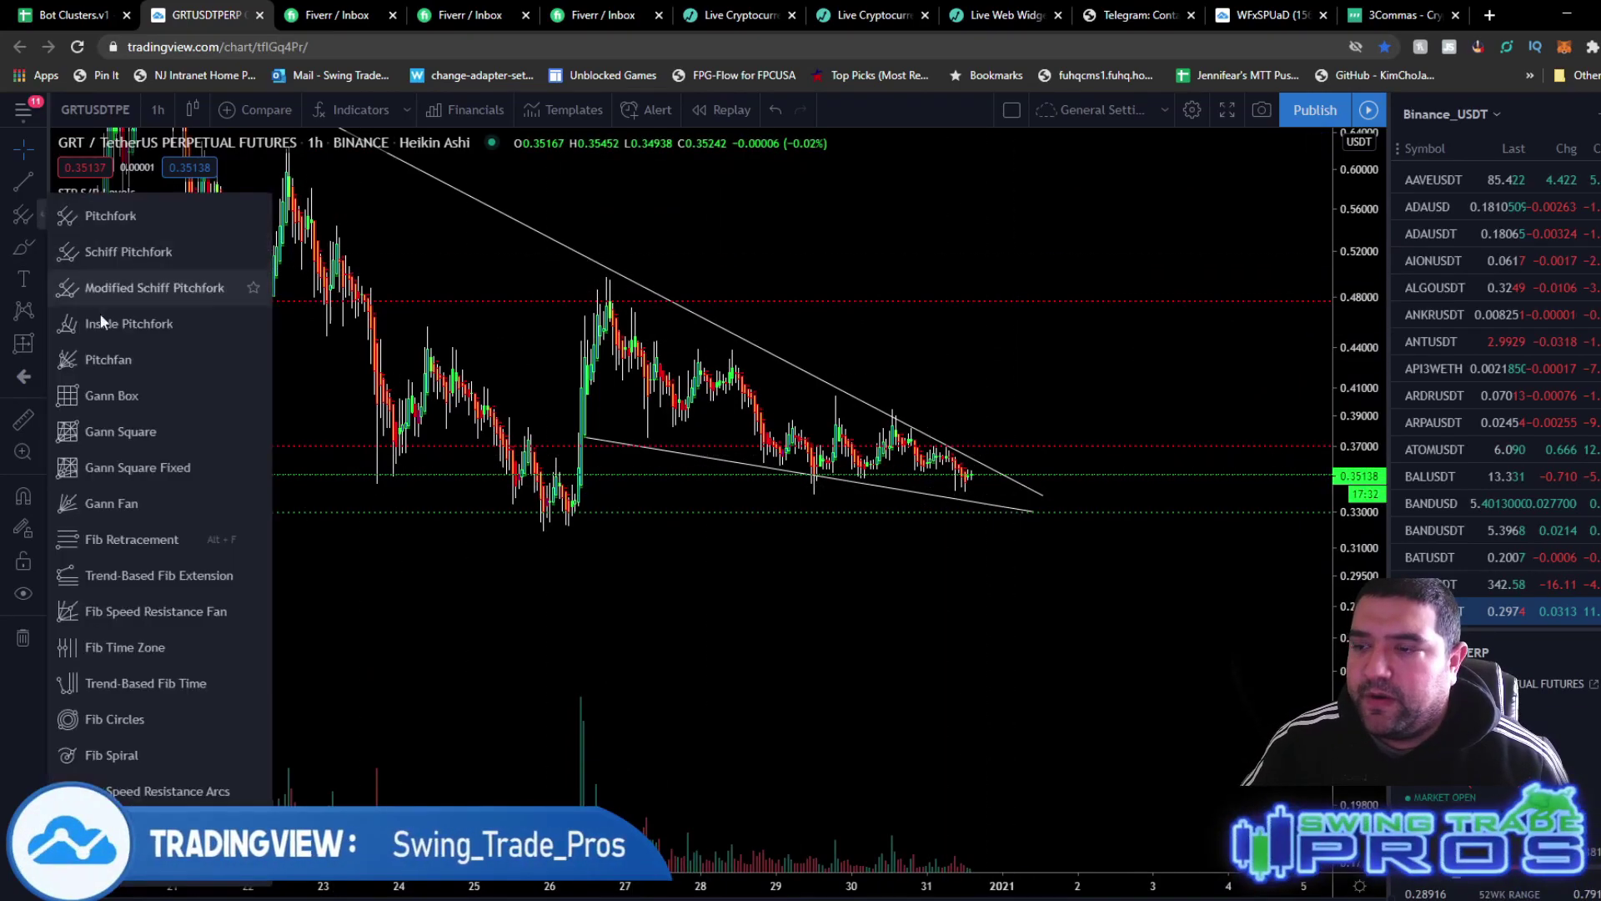
{"action": "left_click", "coordinate": [107, 529]}
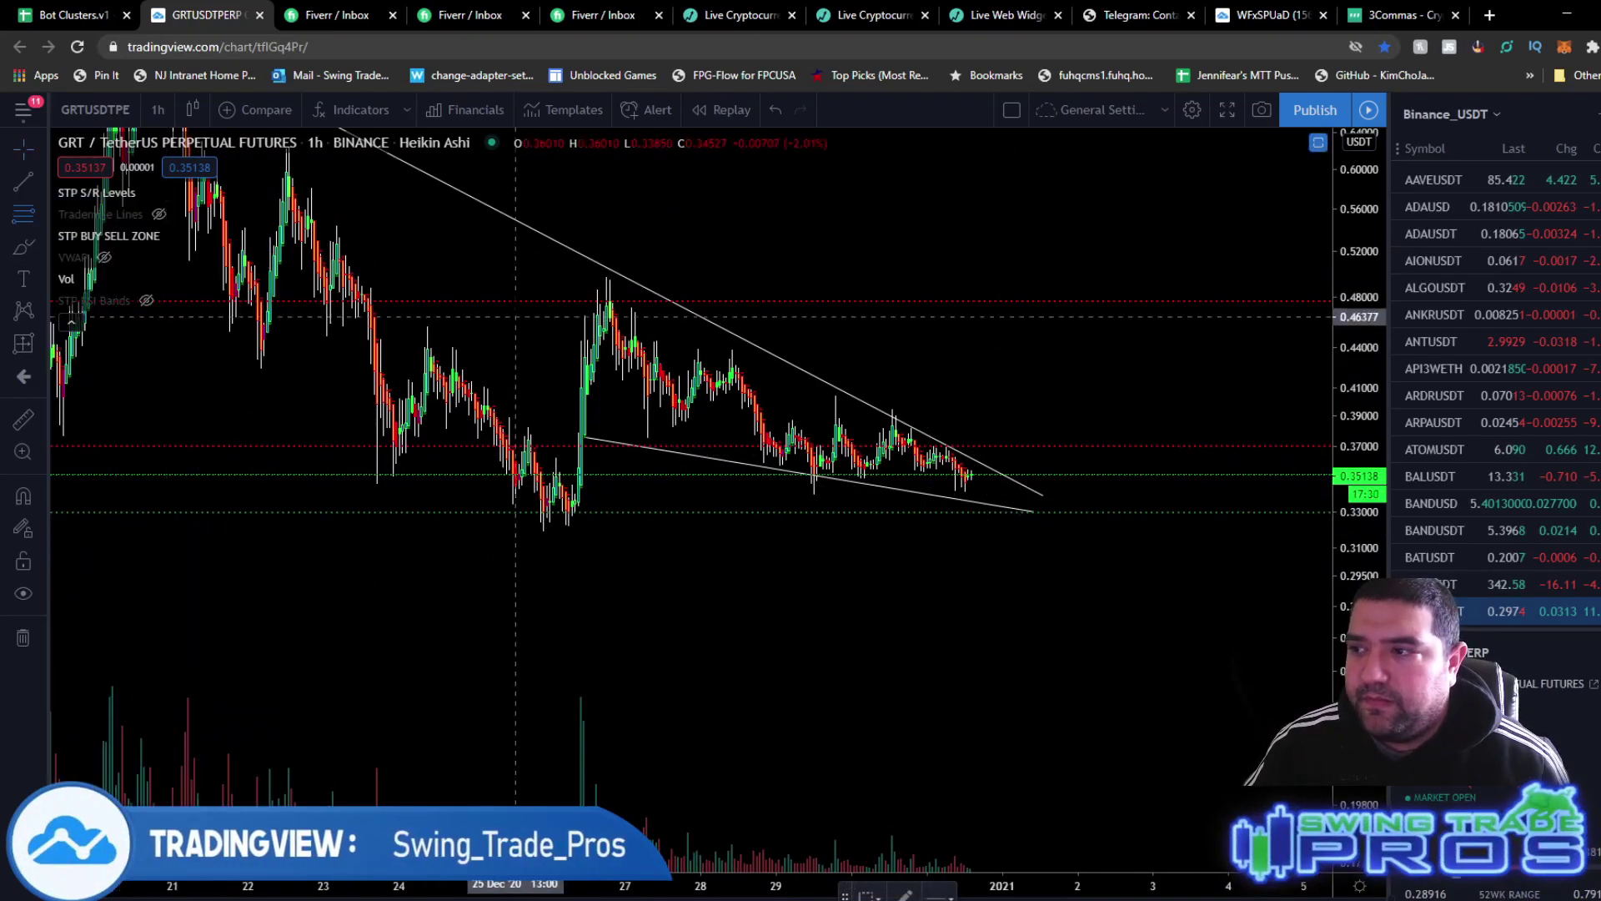
{"action": "left_click", "coordinate": [538, 276]}
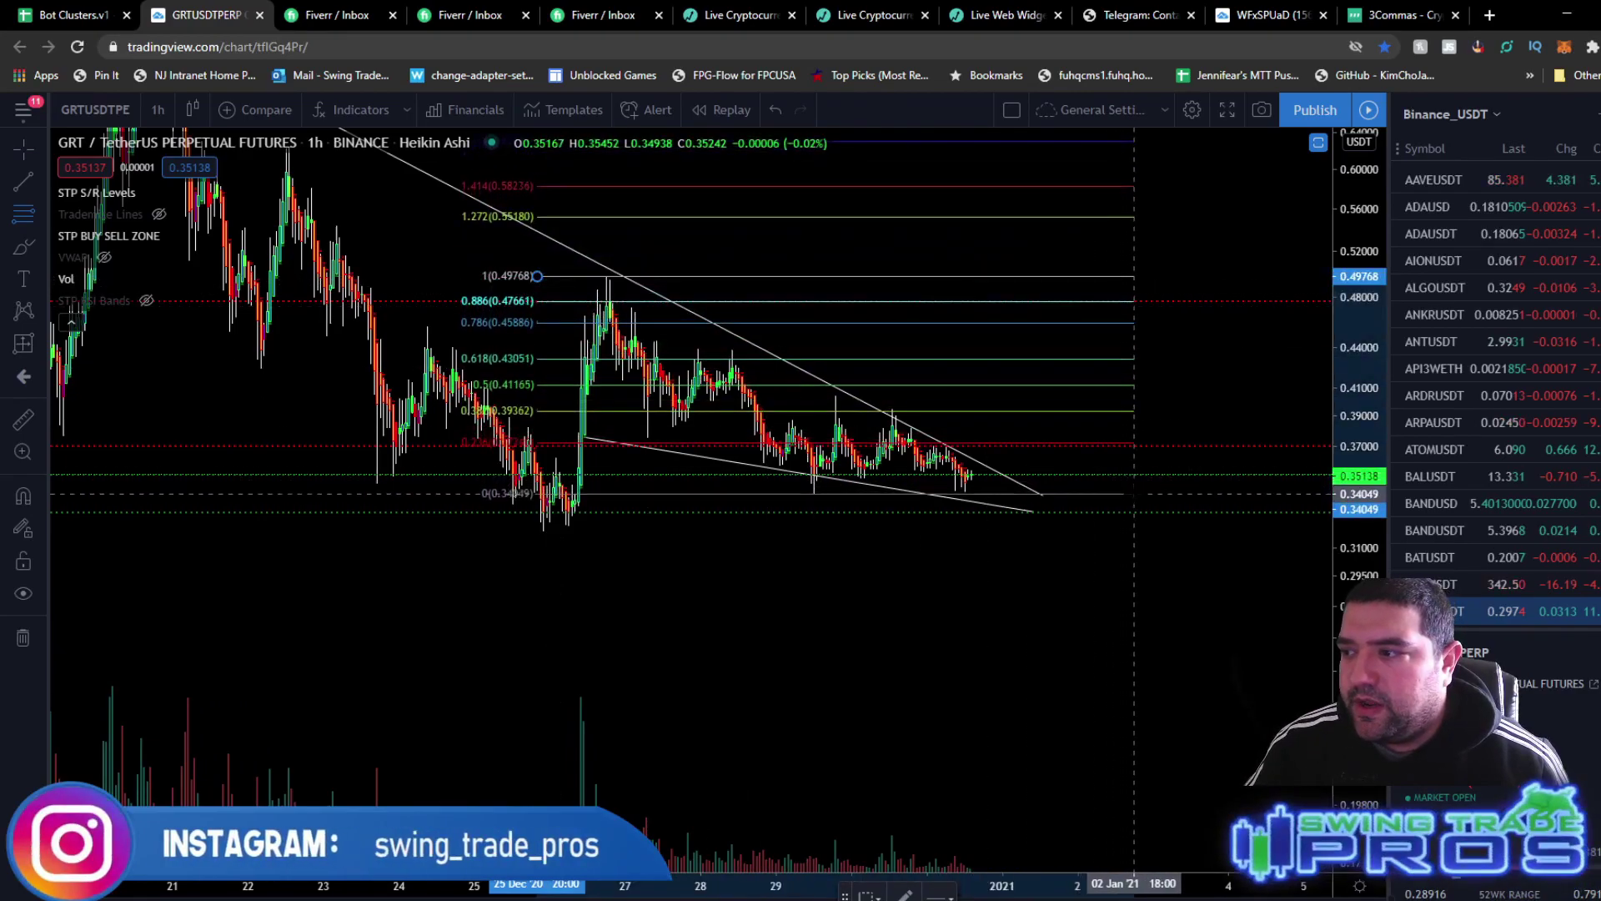
{"action": "left_click", "coordinate": [1135, 495]}
{"action": "scroll", "coordinate": [1135, 494], "scroll_direction": "up", "scroll_amount": 2}
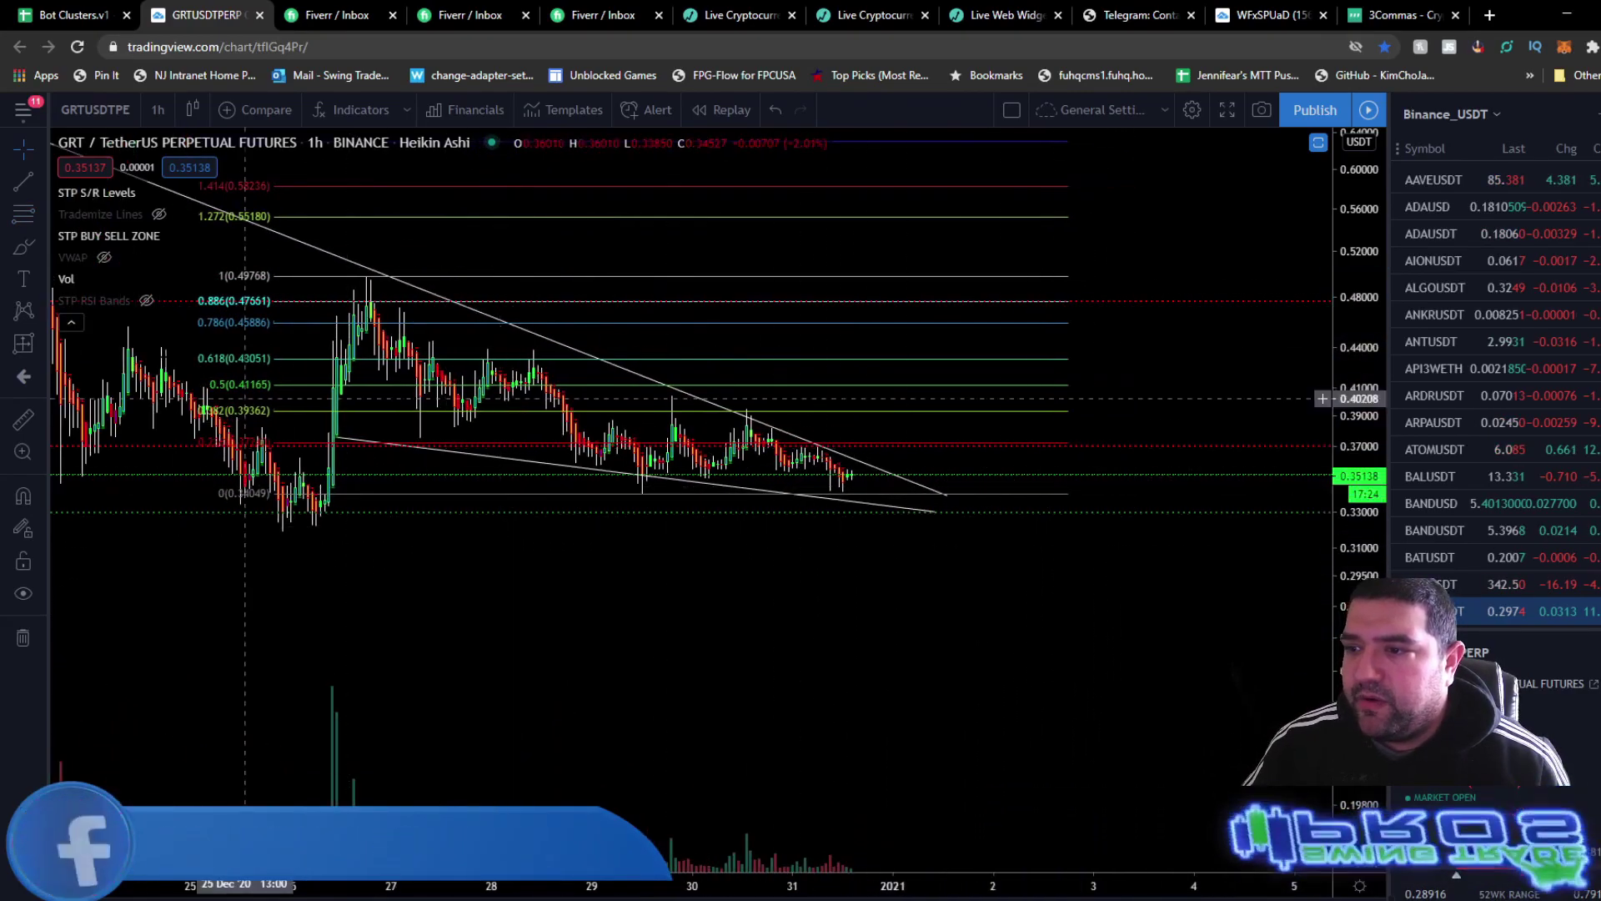
- Draw a Date and Price Range over the wedge's height at 26 December and place a second one, about 32.67% tall, at the breakout
{"action": "left_click", "coordinate": [19, 344]}
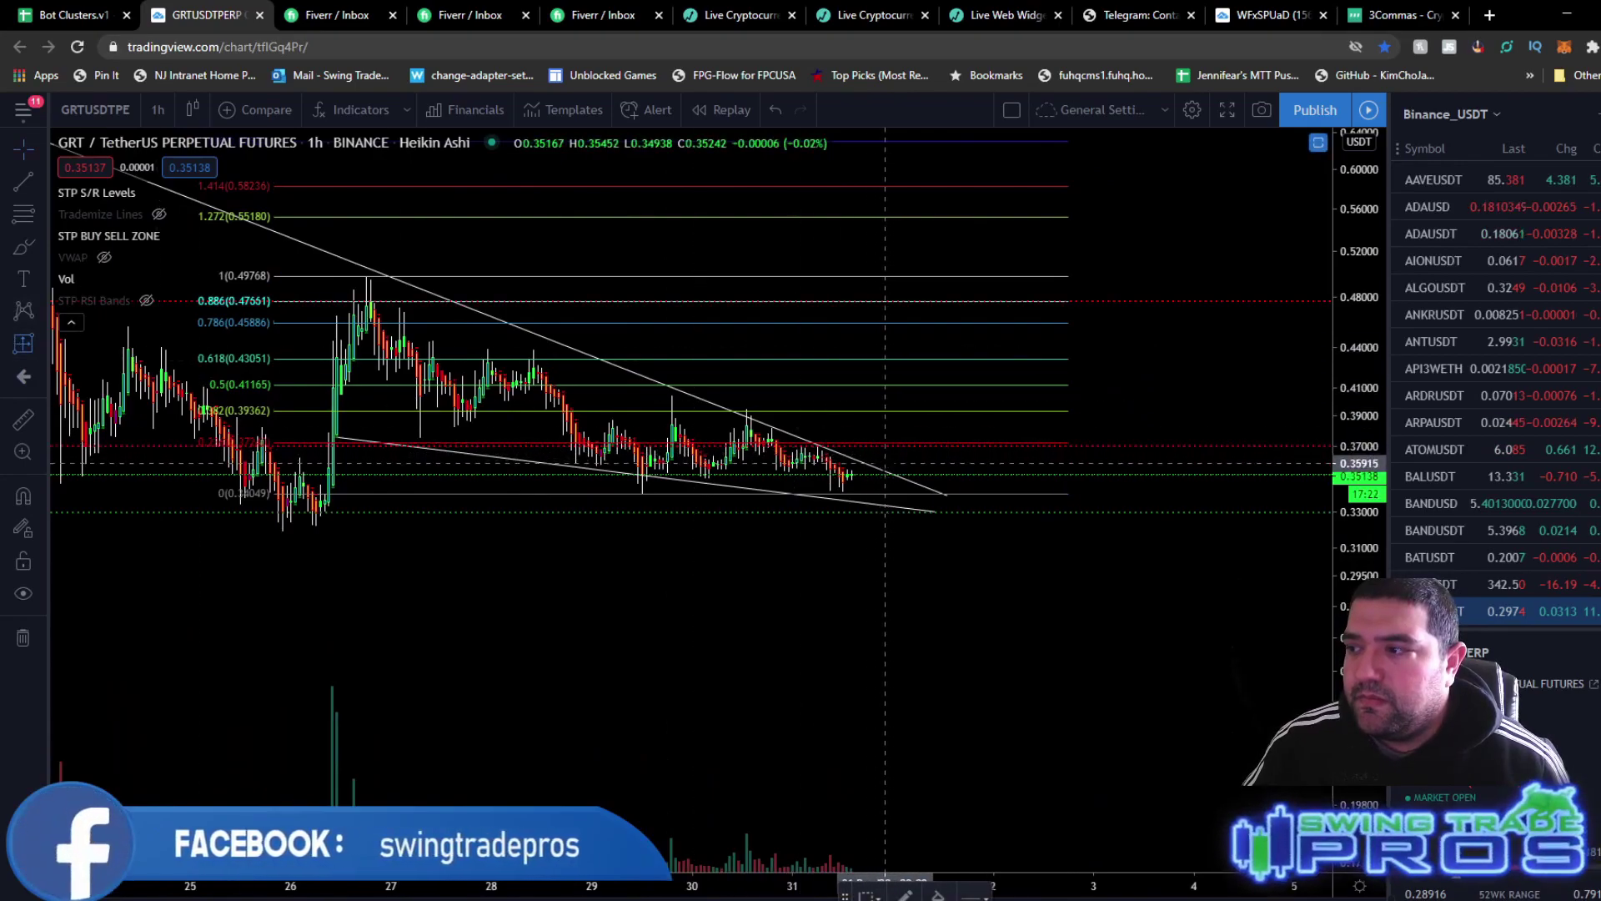
{"action": "left_click", "coordinate": [346, 435]}
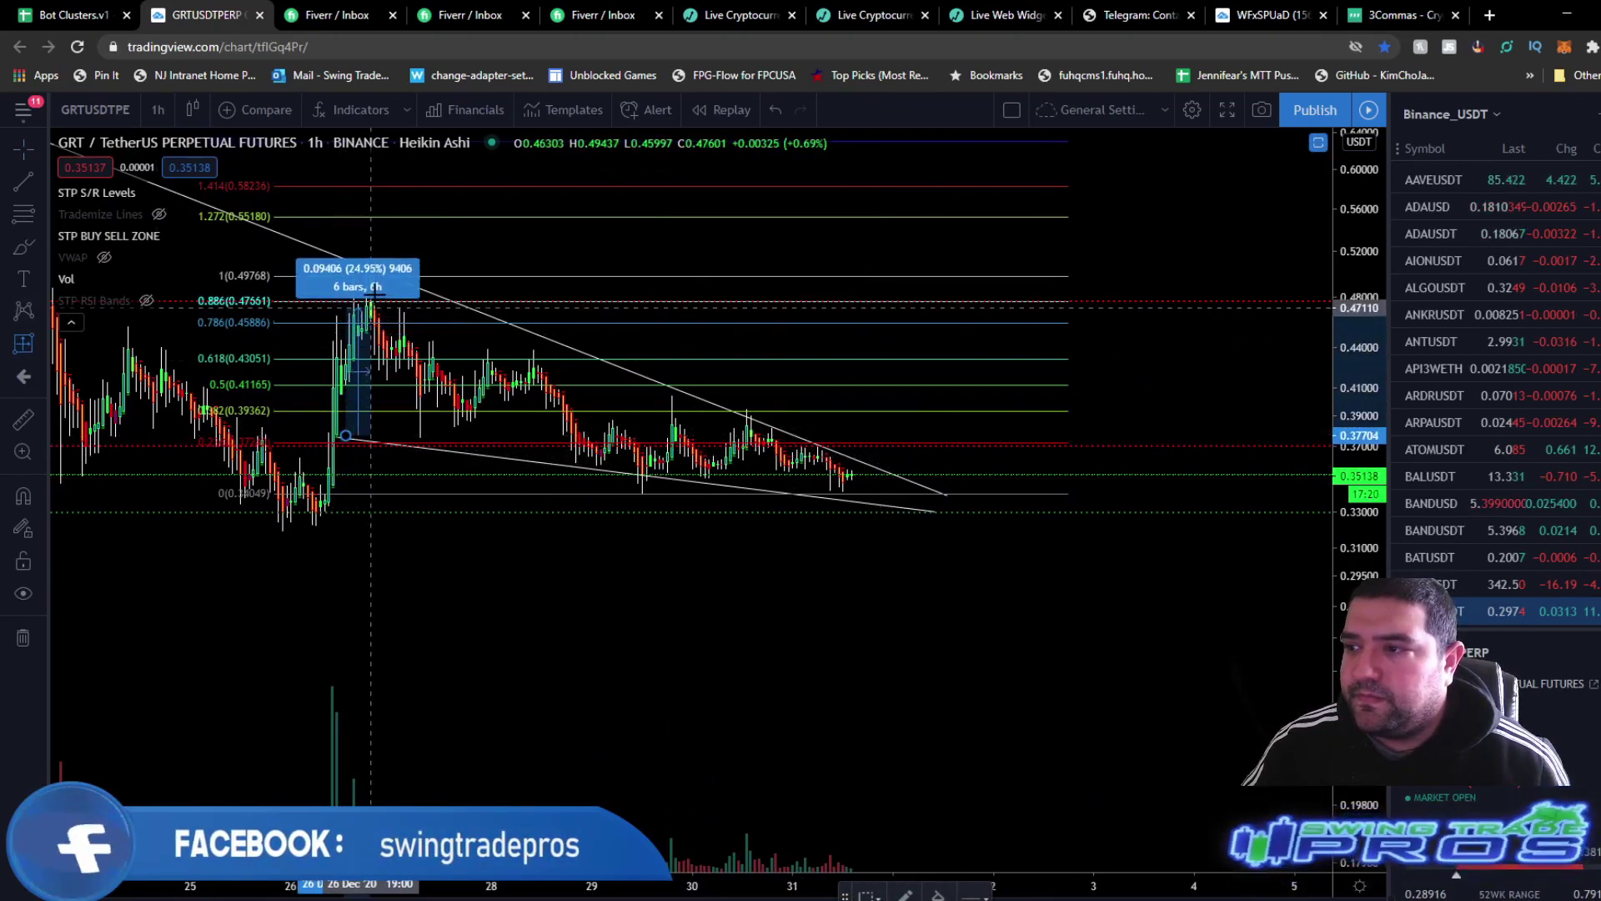
{"action": "left_click", "coordinate": [387, 273]}
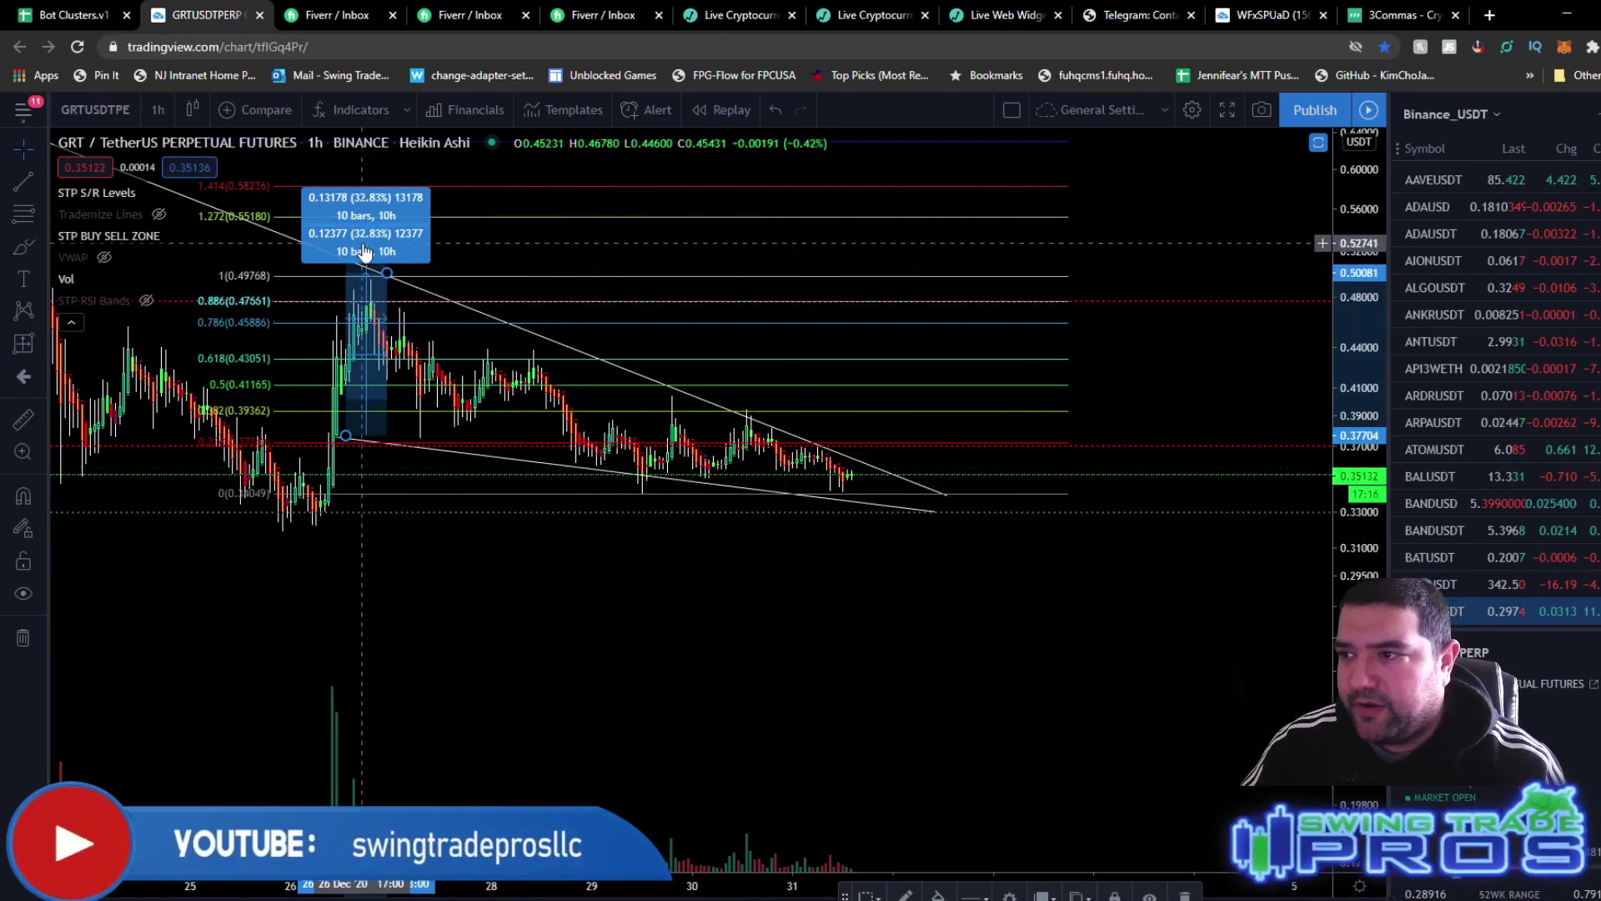
{"action": "left_click_drag", "start_coordinate": [371, 254], "coordinate": [901, 320]}
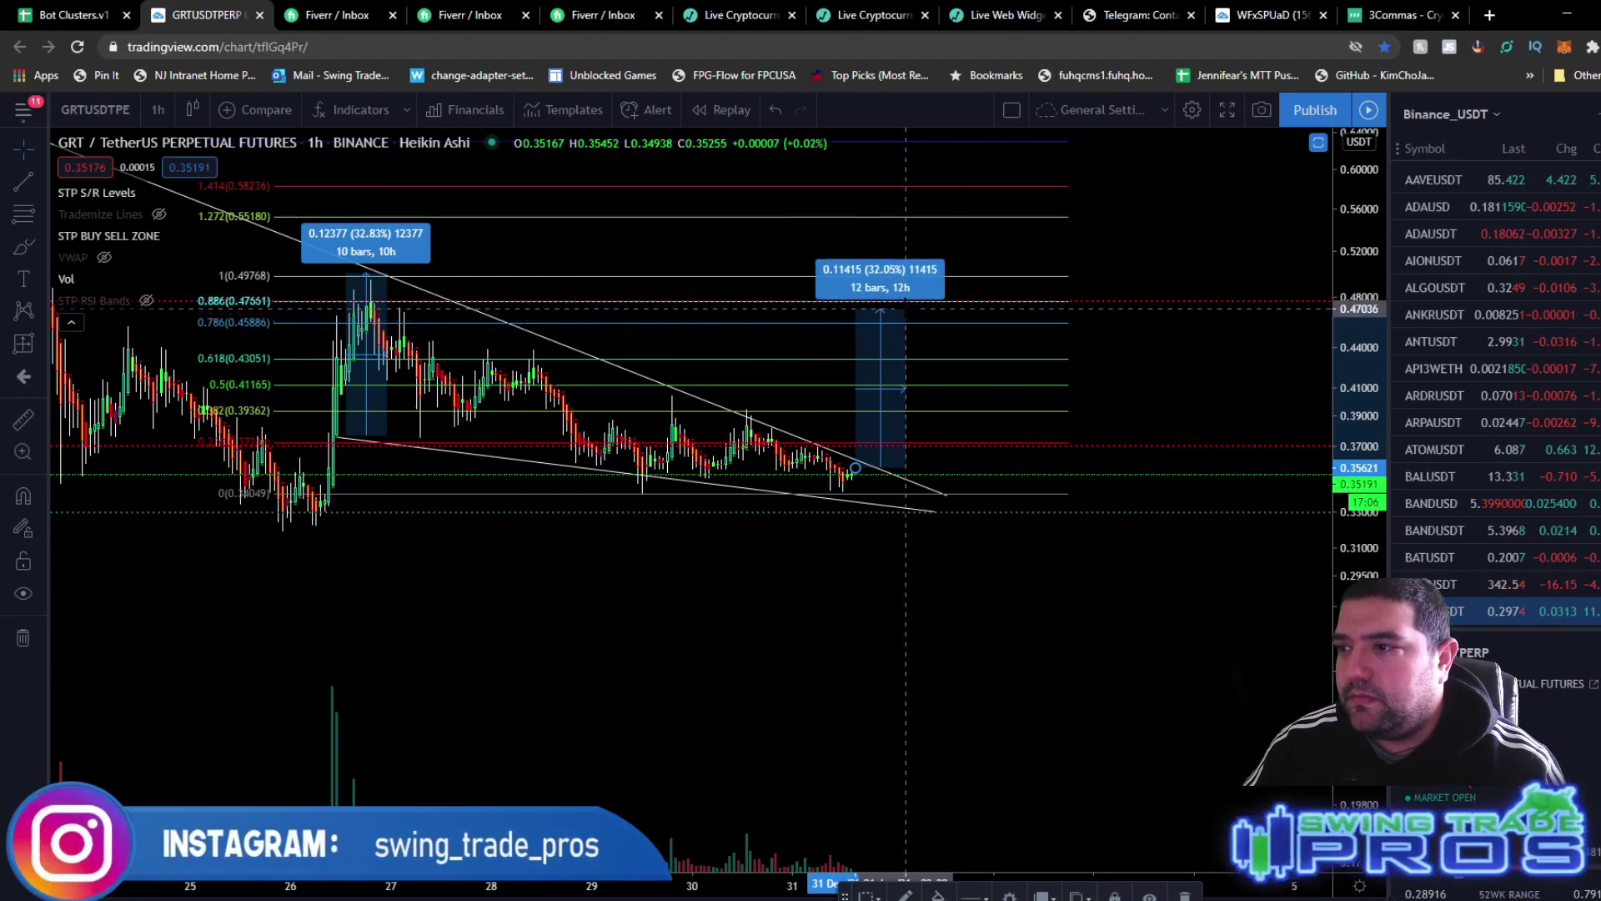
{"action": "left_click_drag", "start_coordinate": [906, 308], "coordinate": [907, 306]}
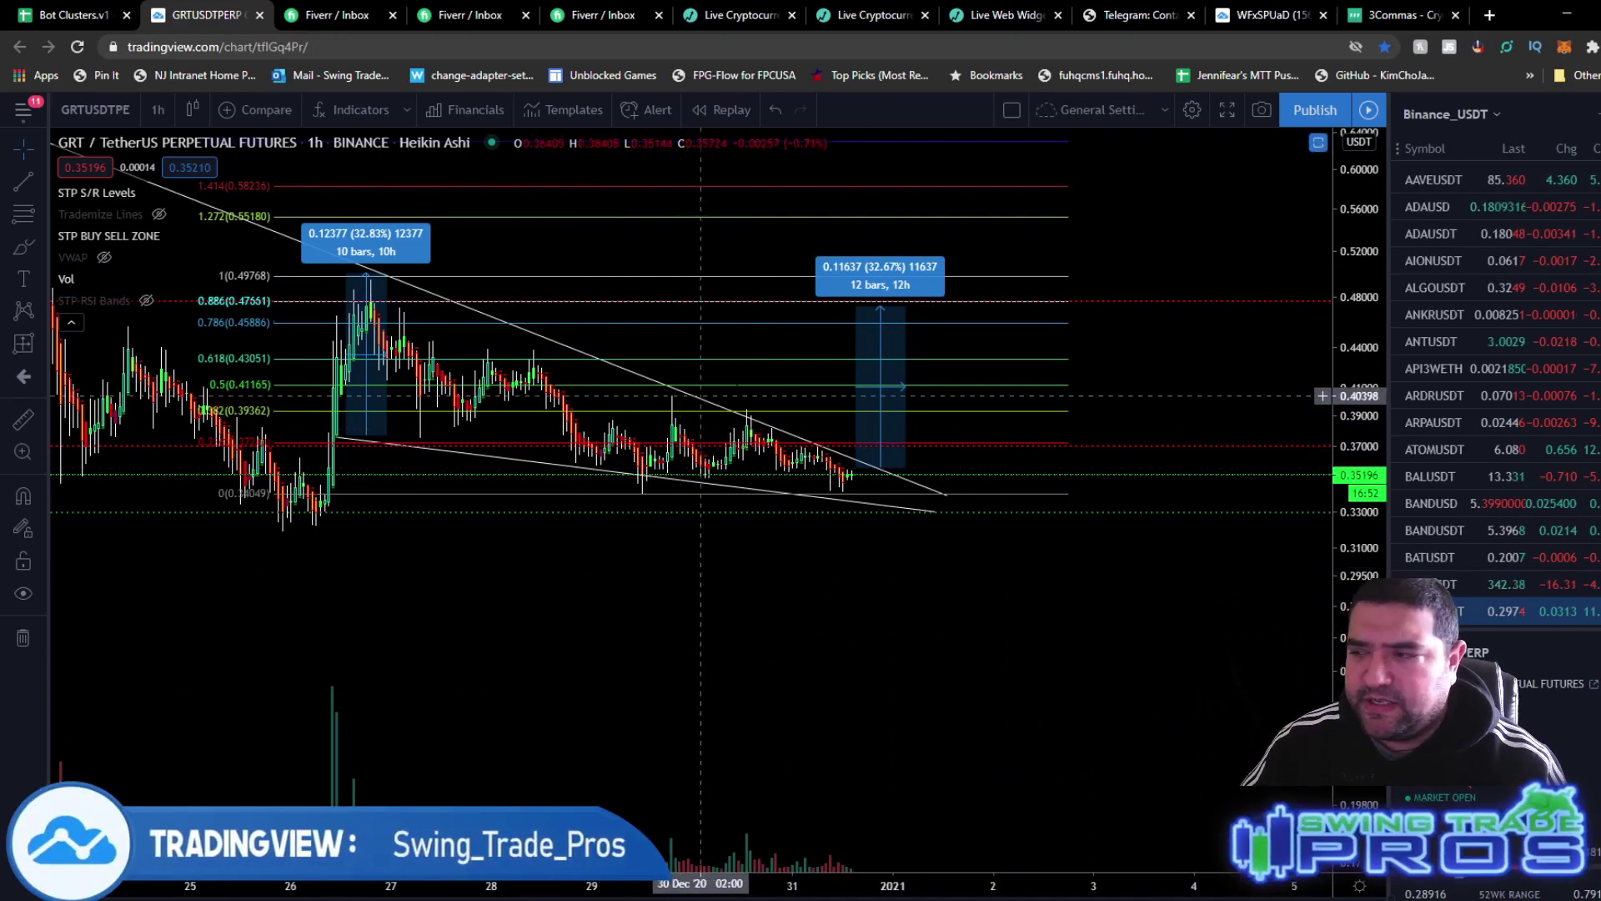
- Draw a small Date and Price Range, about 5.5% tall, from the wedge's upper line up to the nearest red resistance level
{"action": "left_click", "coordinate": [23, 343]}
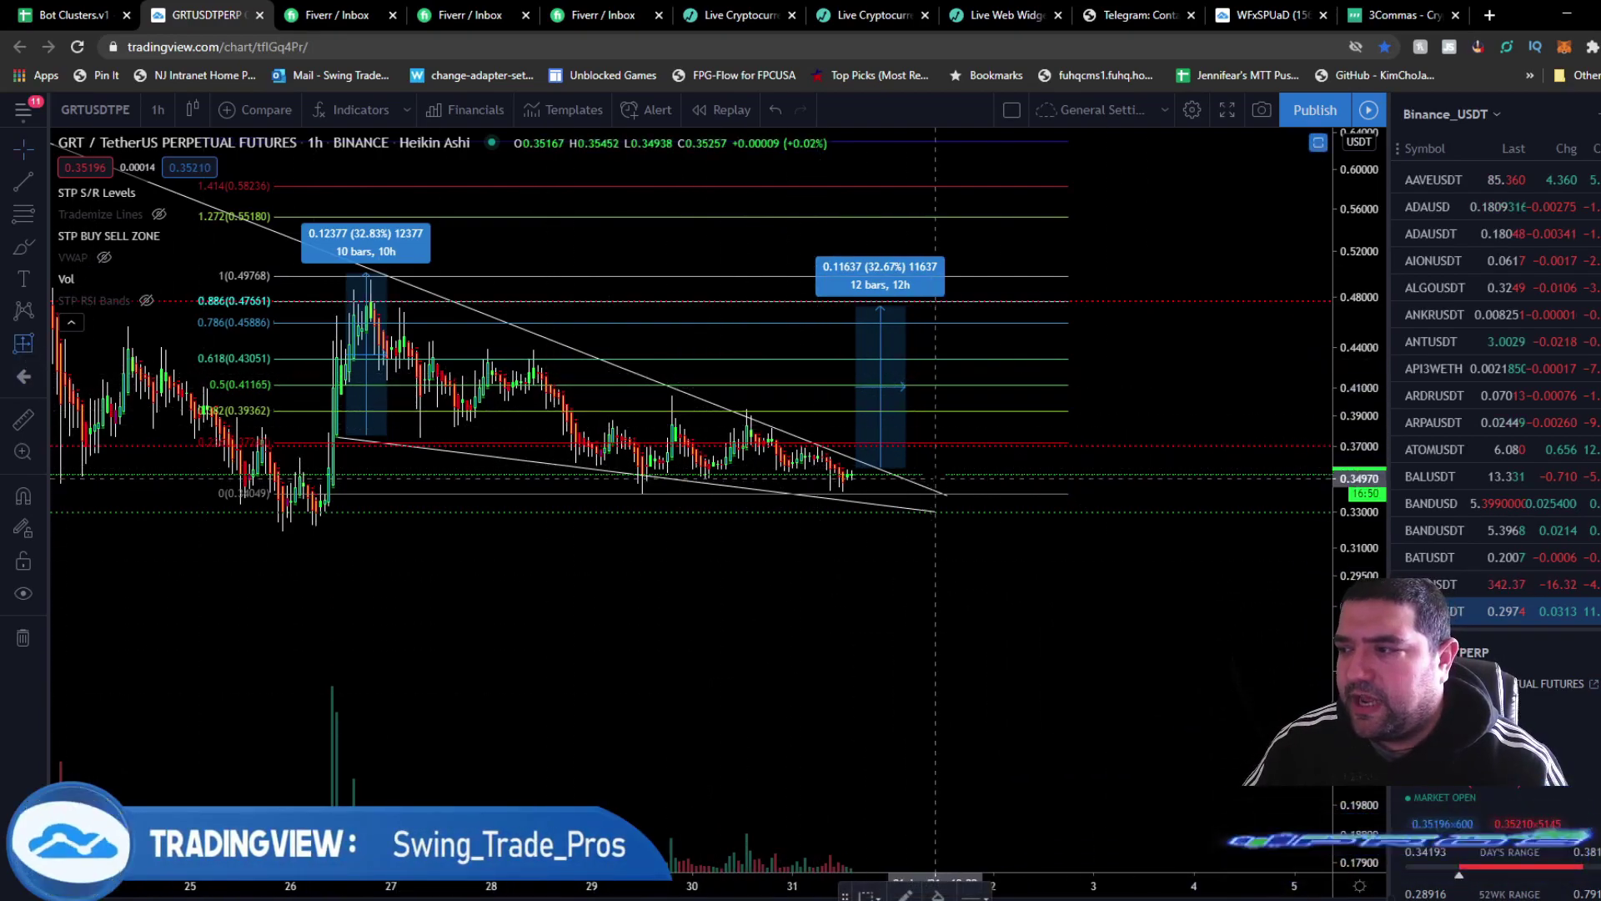
{"action": "left_click", "coordinate": [905, 473]}
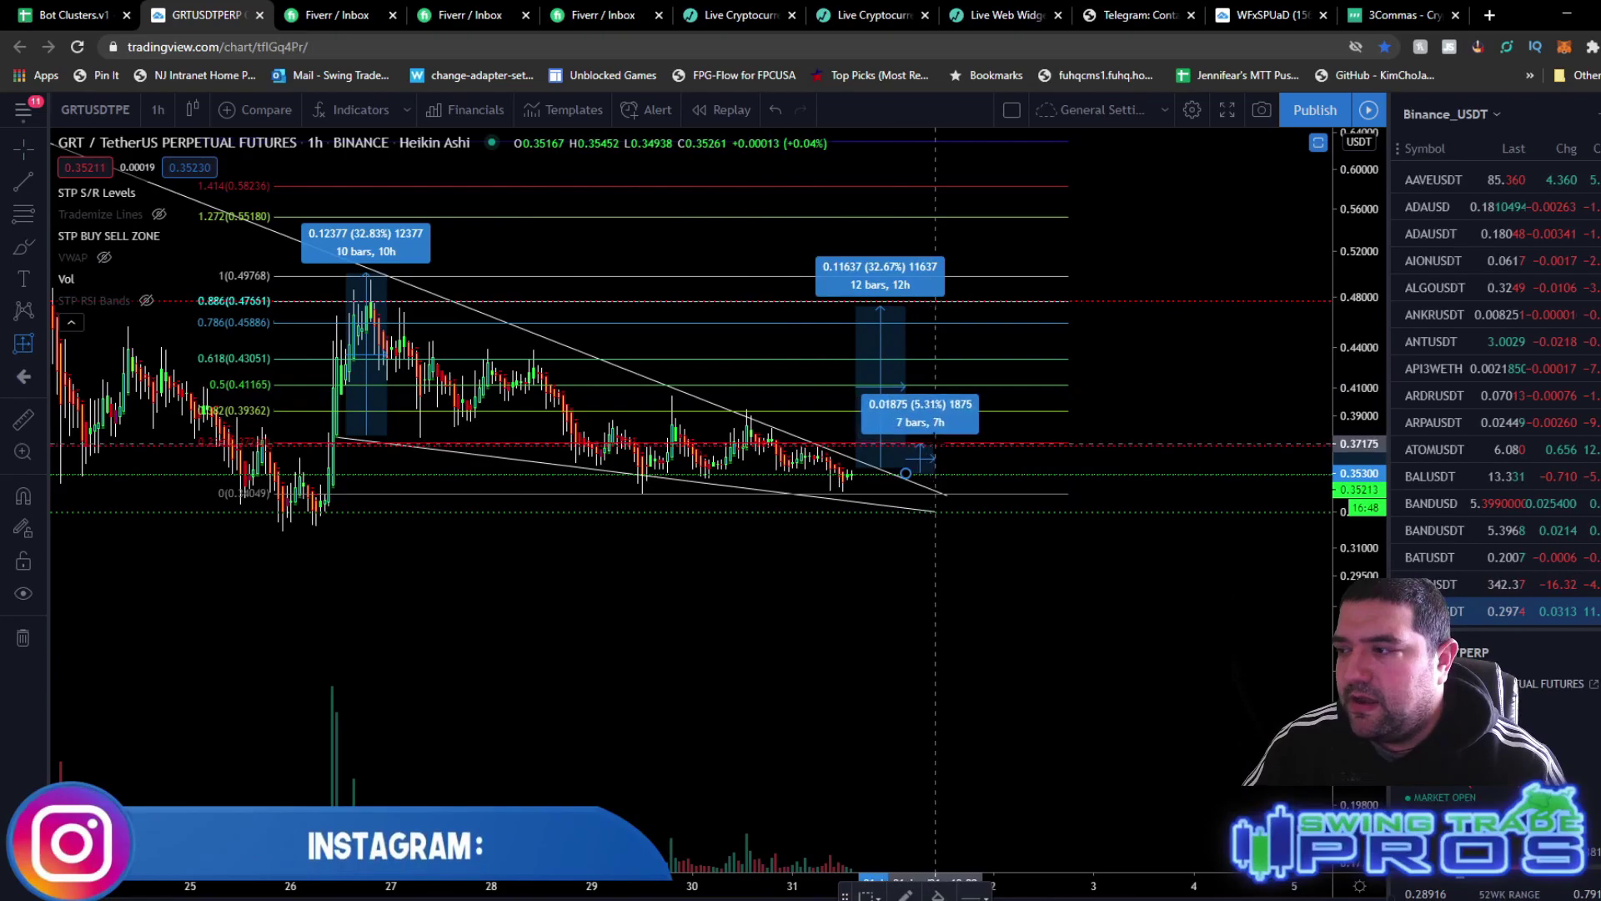
{"action": "scroll", "coordinate": [994, 462], "scroll_direction": "down", "scroll_amount": 3}
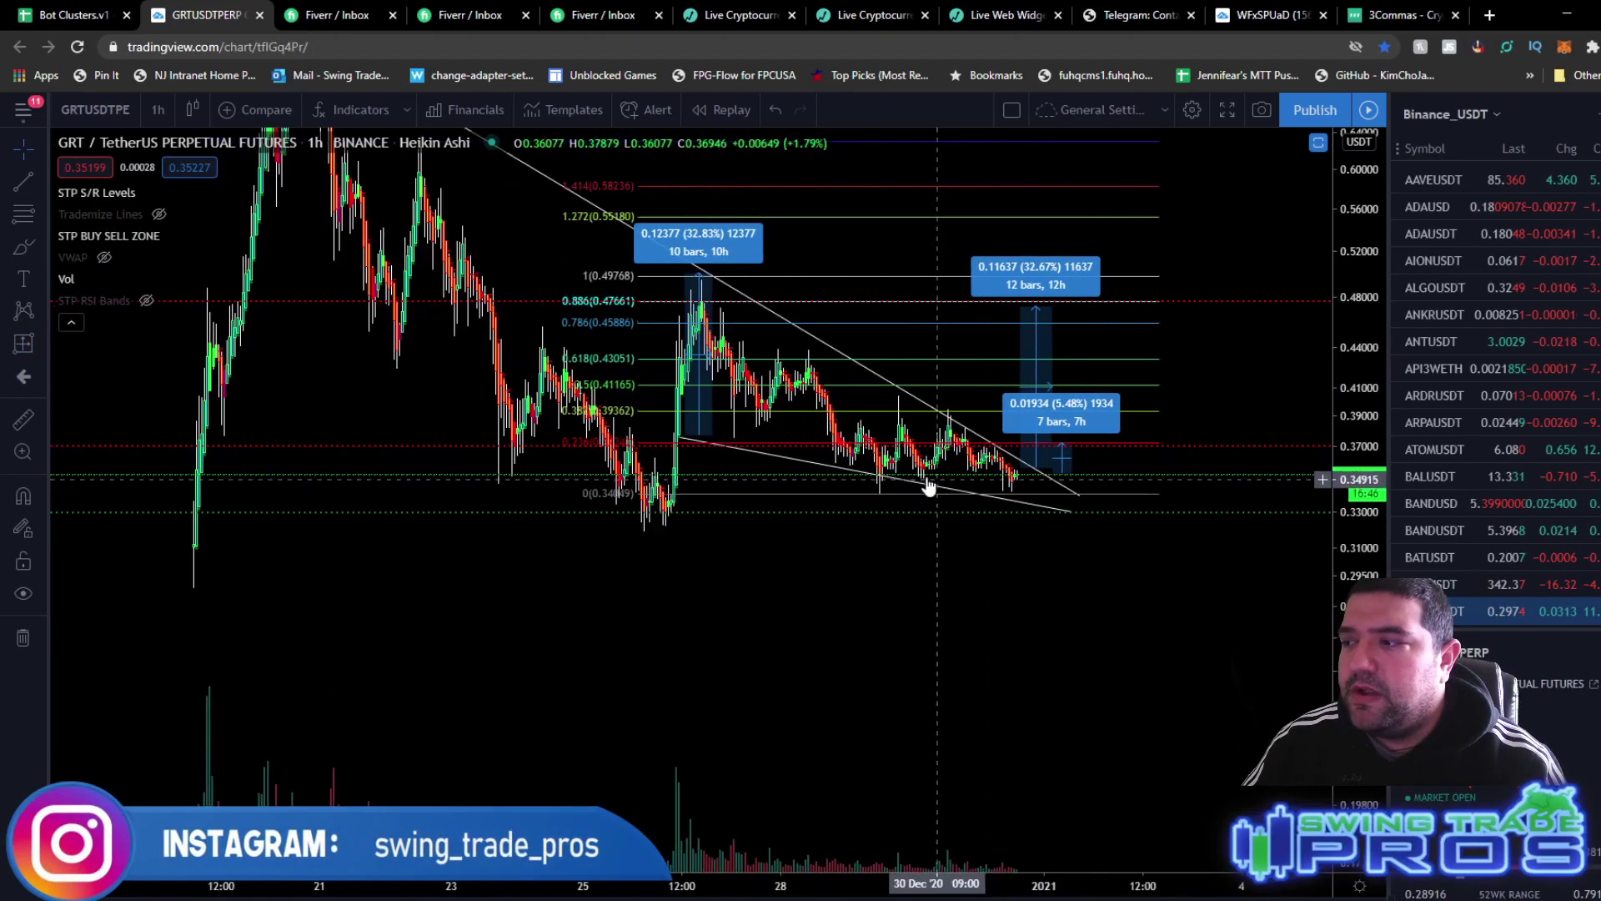